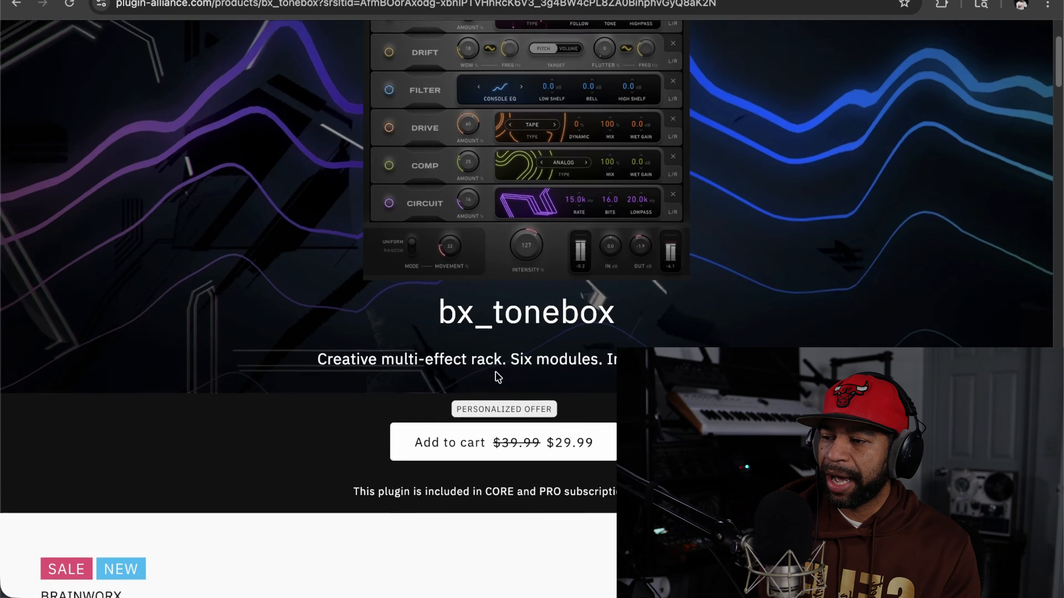
# Look over the price and introduction on the bx_tonebox product page, and switch to FL Studio
pyautogui.scroll(-6, 495, 375)
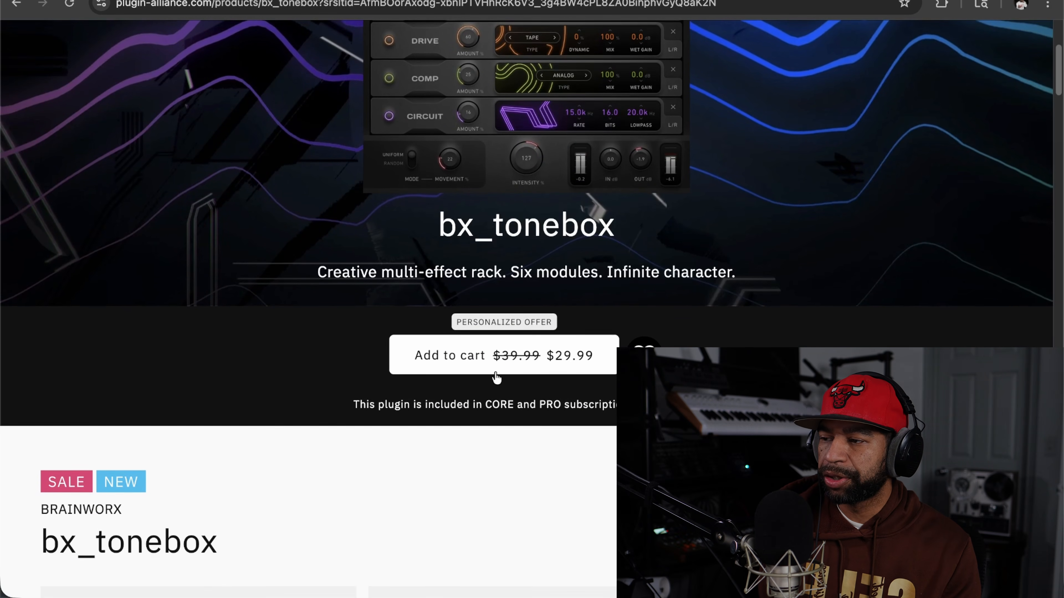
pyautogui.scroll(-1, 496, 373)
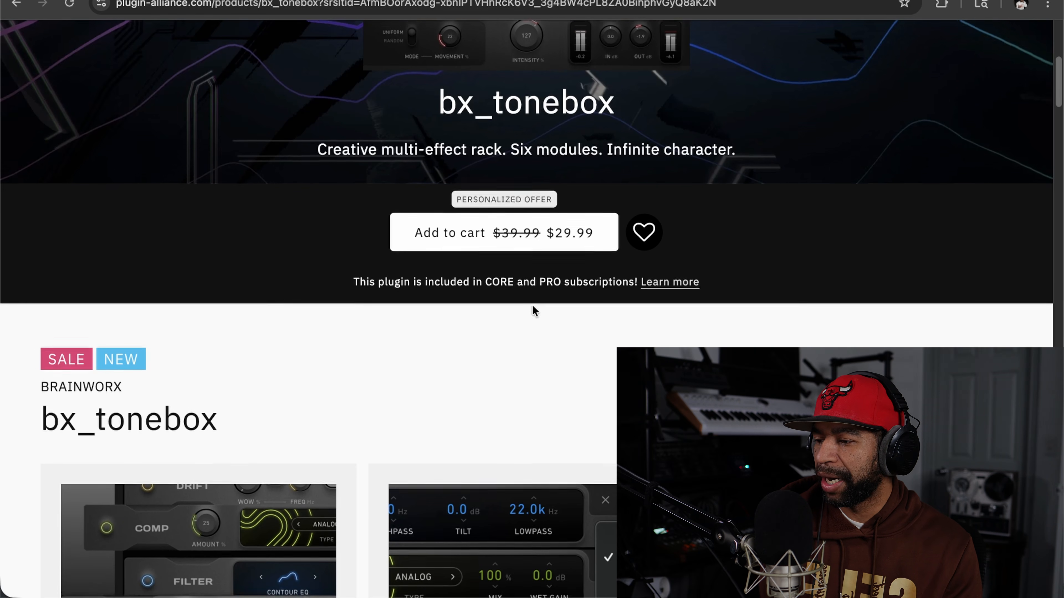
pyautogui.scroll(-2, 532, 306)
pyautogui.moveTo(754, 597)
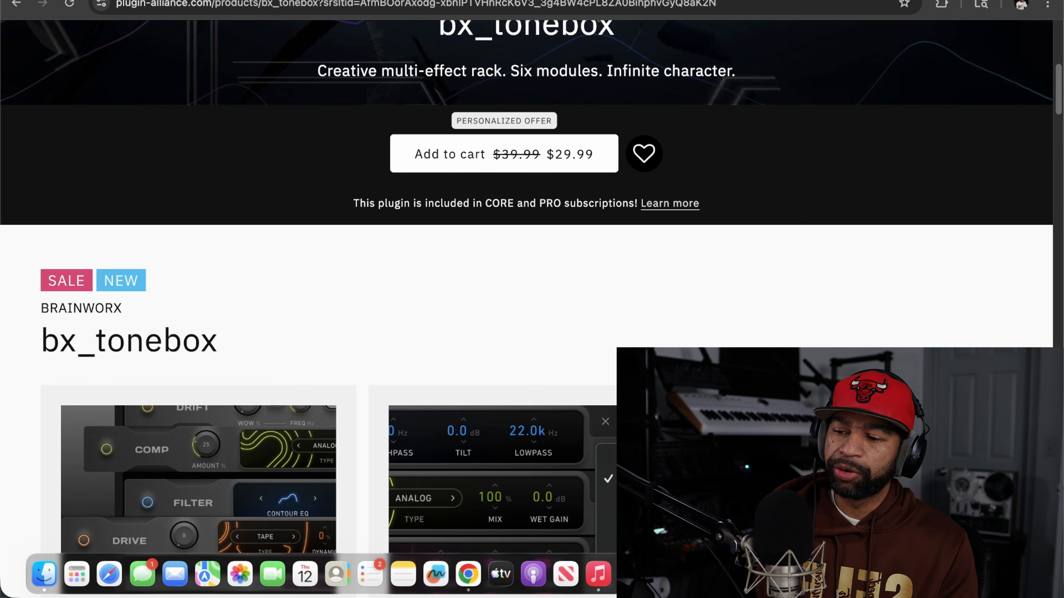
pyautogui.click(761, 574)
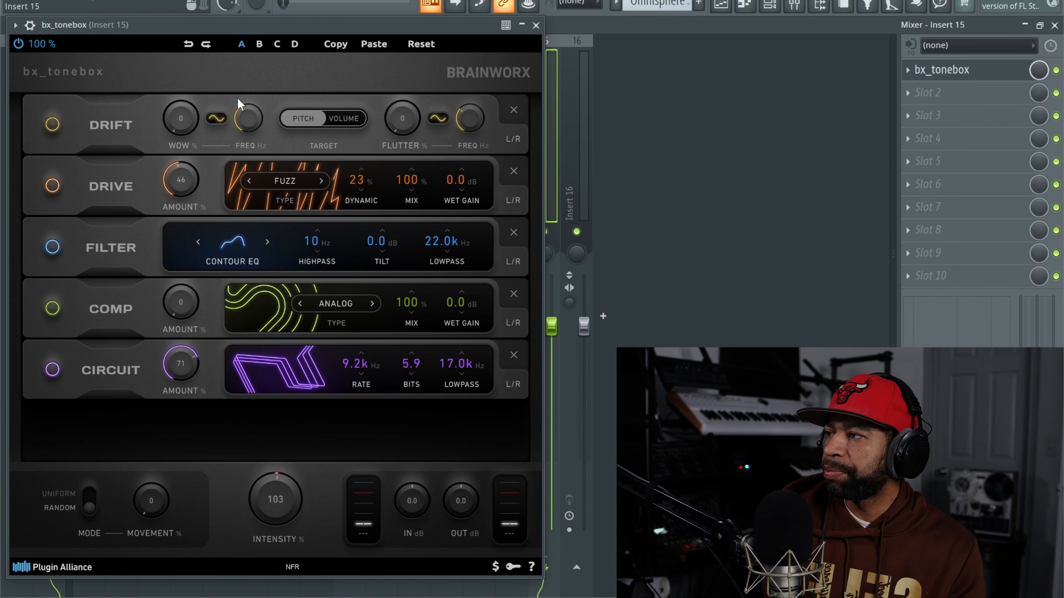
# Examine the effect modules of the bx_tonebox instance on Insert 15 and close the plugin window
pyautogui.moveTo(287, 25); pyautogui.dragTo(293, 14)
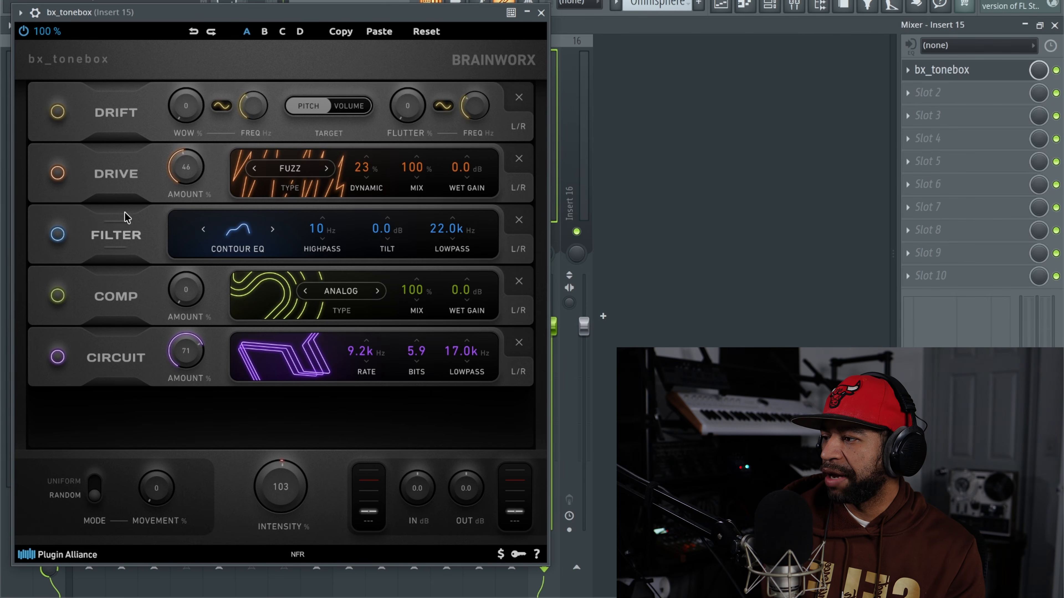
pyautogui.moveTo(209, 415)
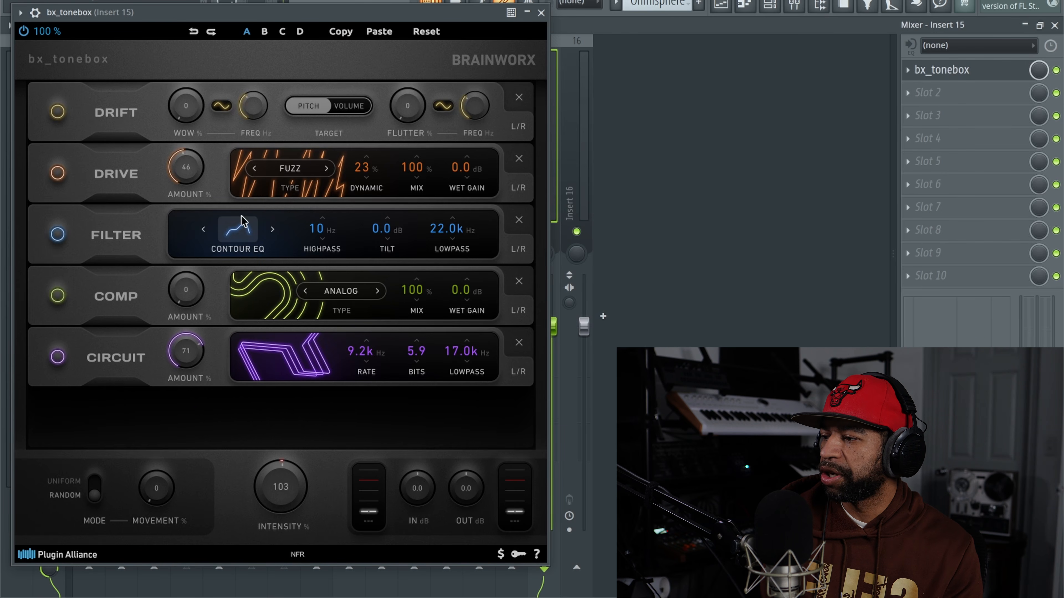
pyautogui.moveTo(269, 413)
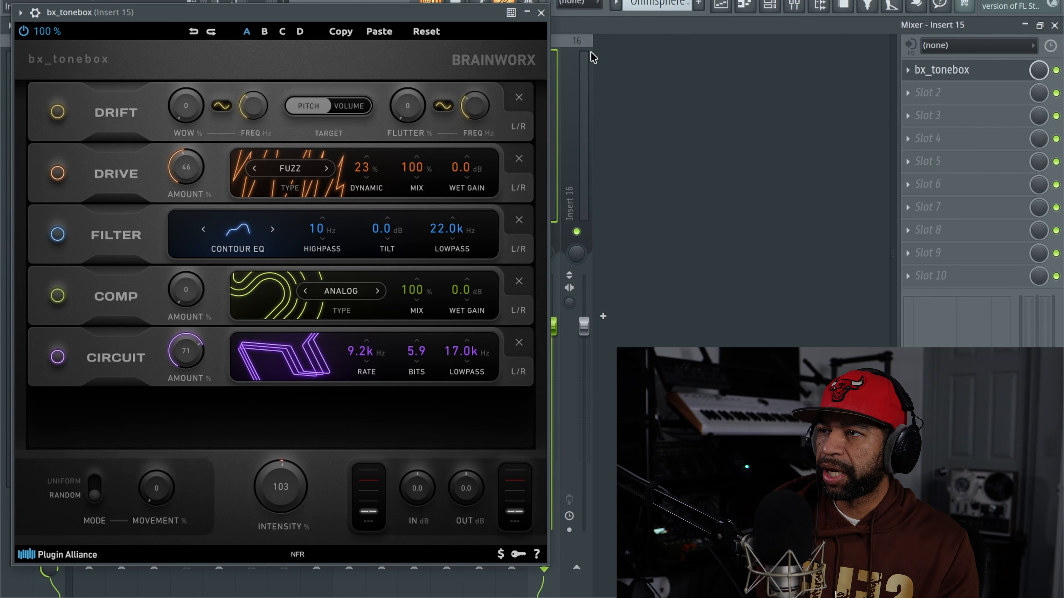
pyautogui.click(541, 12)
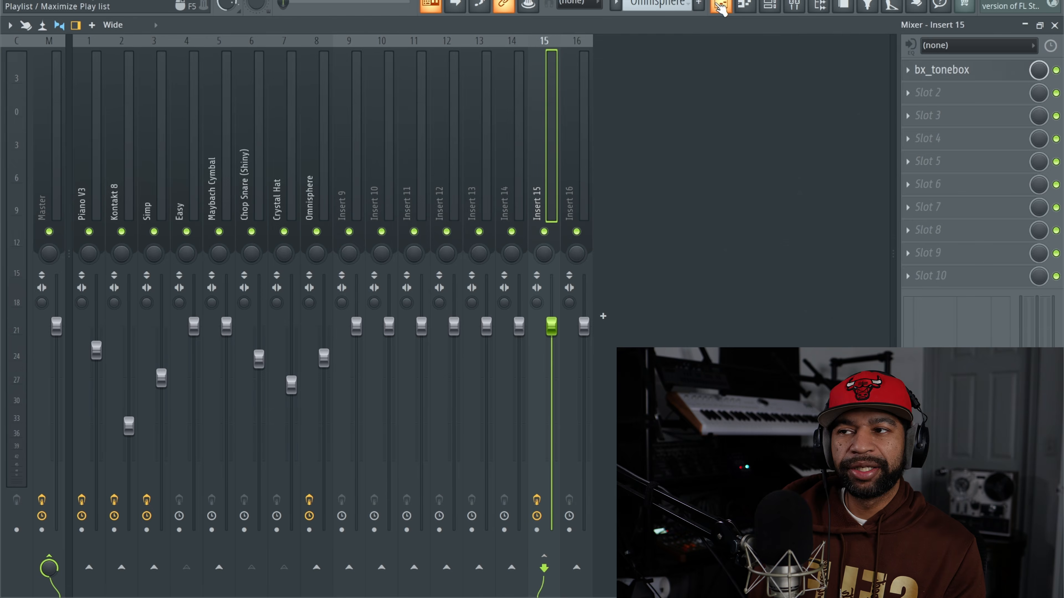
# Show the playlist arrangement and play the whole beat from the start, stopping once the piano breakdown has been heard
pyautogui.click(720, 7)
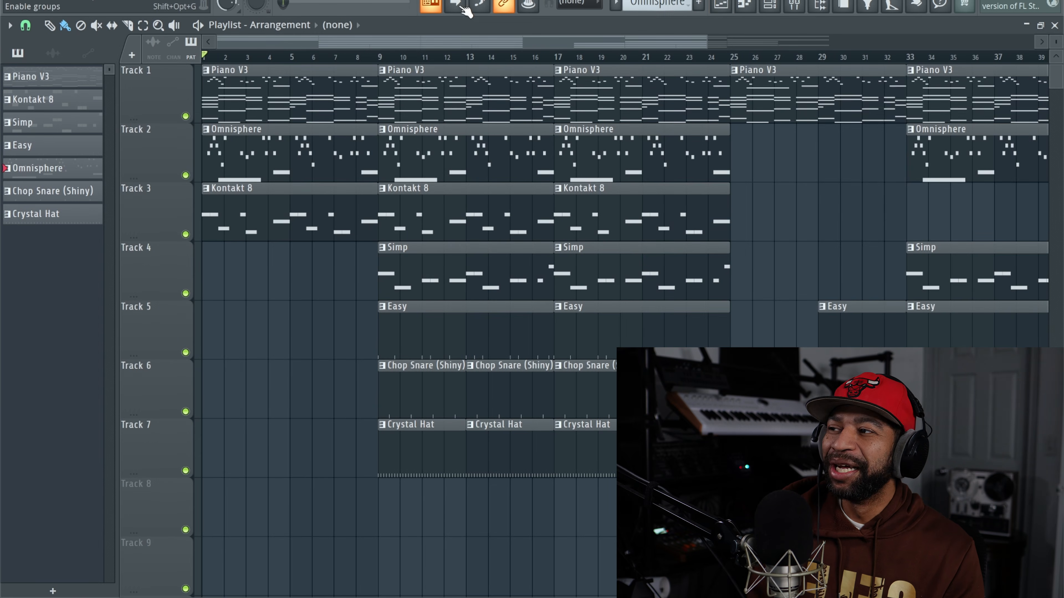
pyautogui.press('space')
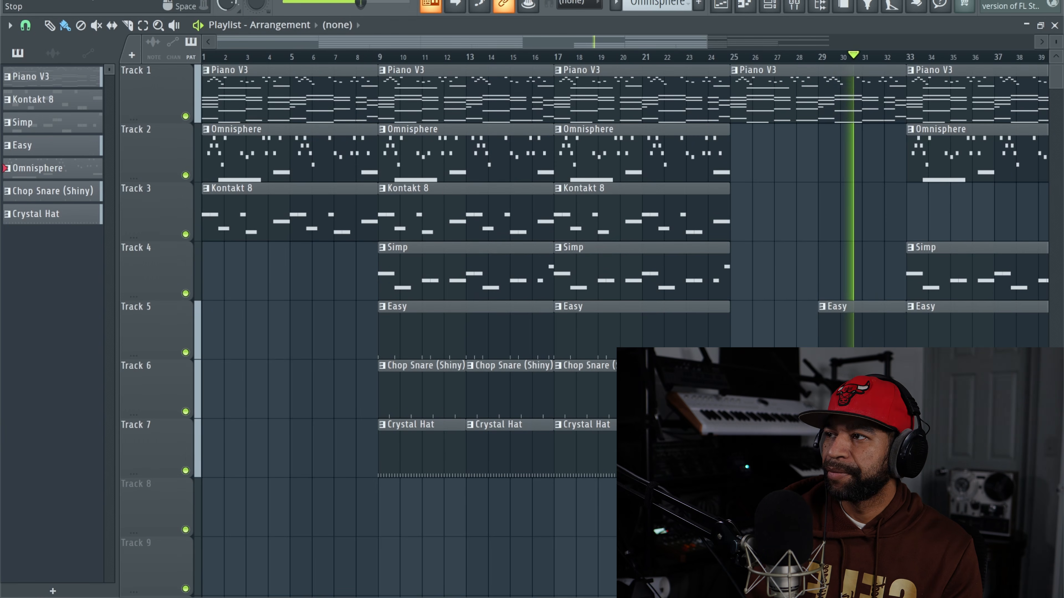
pyautogui.press('space')
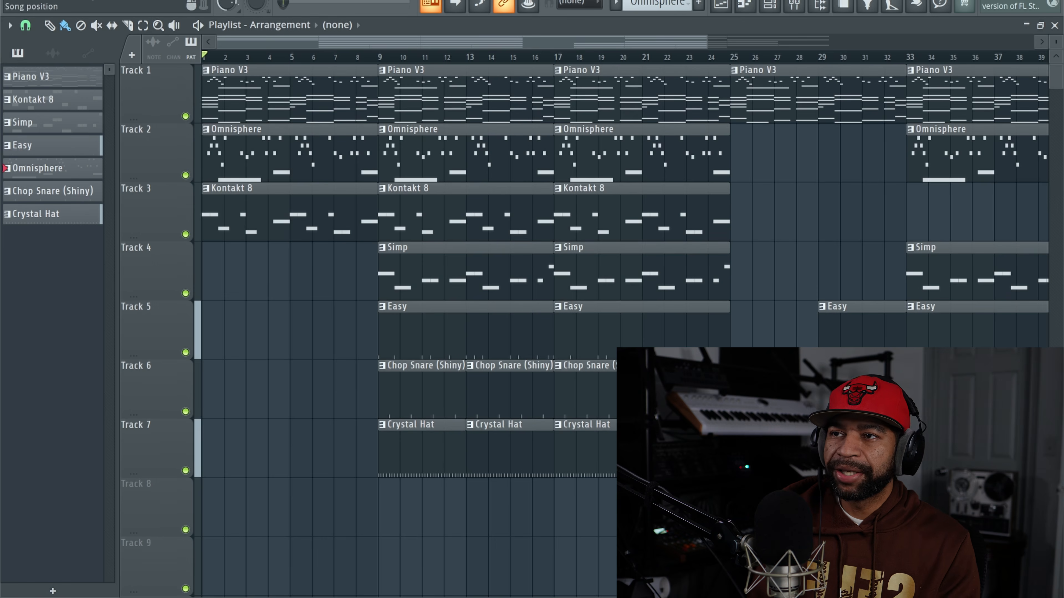
# Solo the Piano V3 mixer track and open the bx_tonebox plugin loaded on it
pyautogui.click(797, 5)
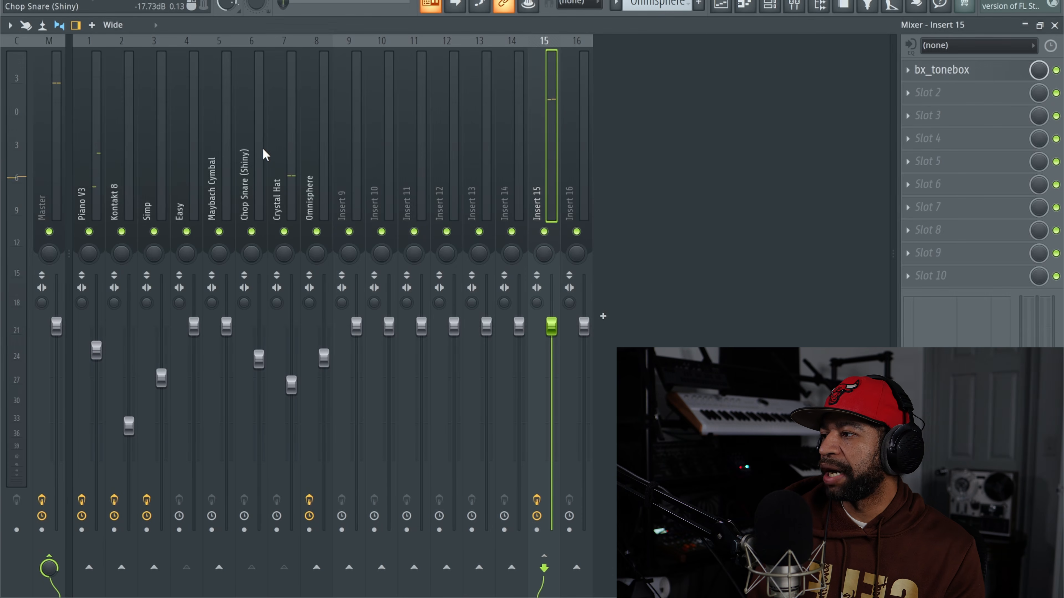
pyautogui.click(94, 192)
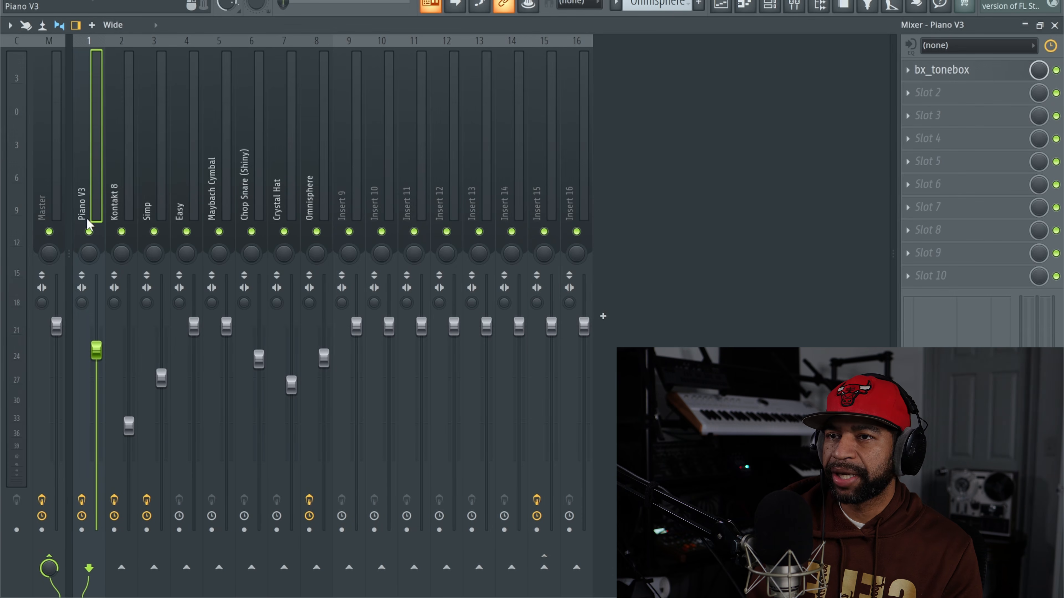
pyautogui.rightClick(88, 232)
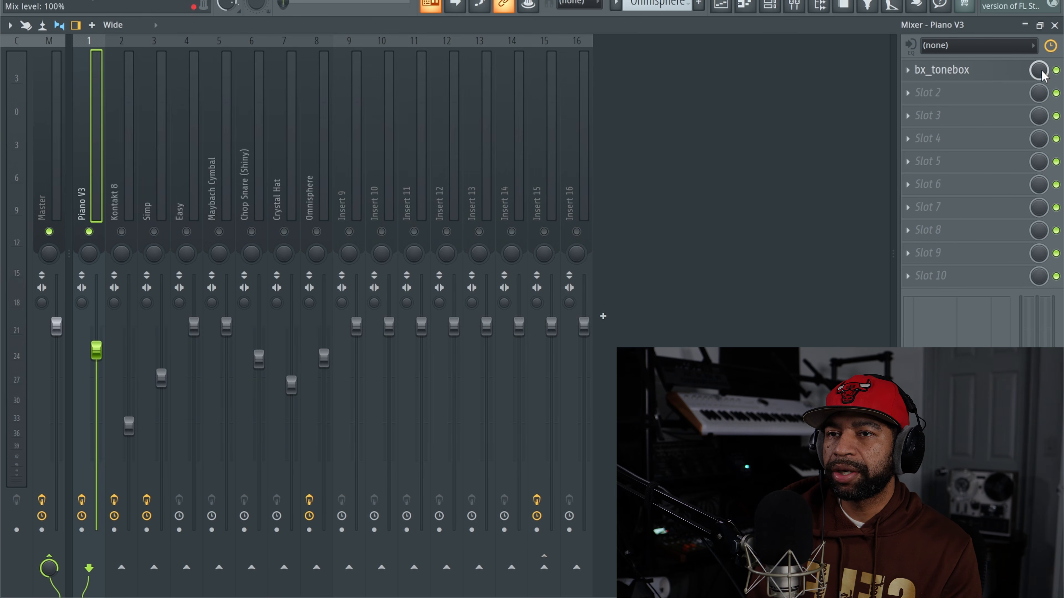
pyautogui.click(1003, 71)
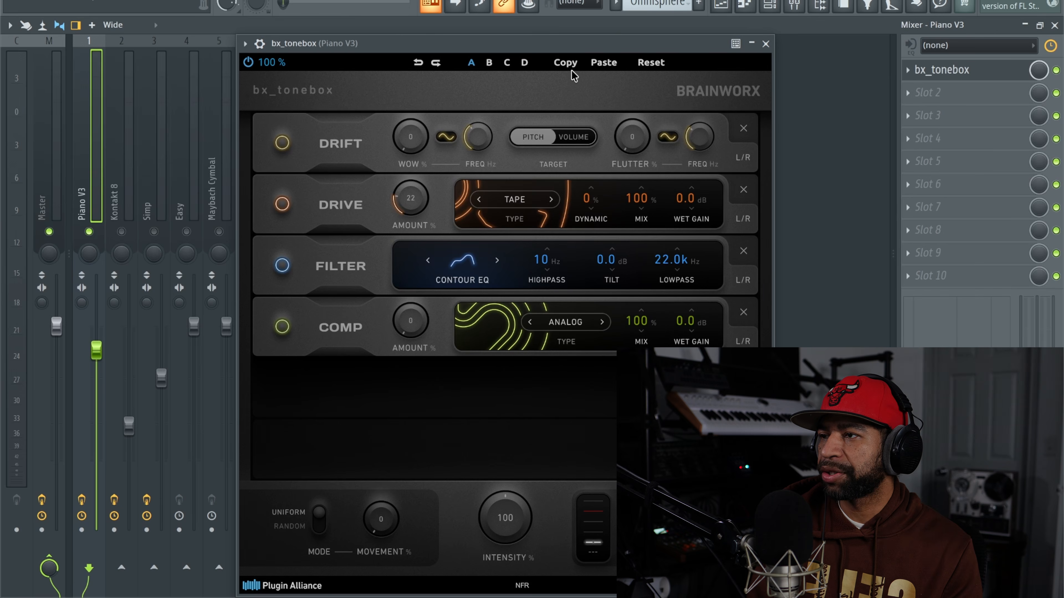
pyautogui.moveTo(558, 51); pyautogui.dragTo(432, 42)
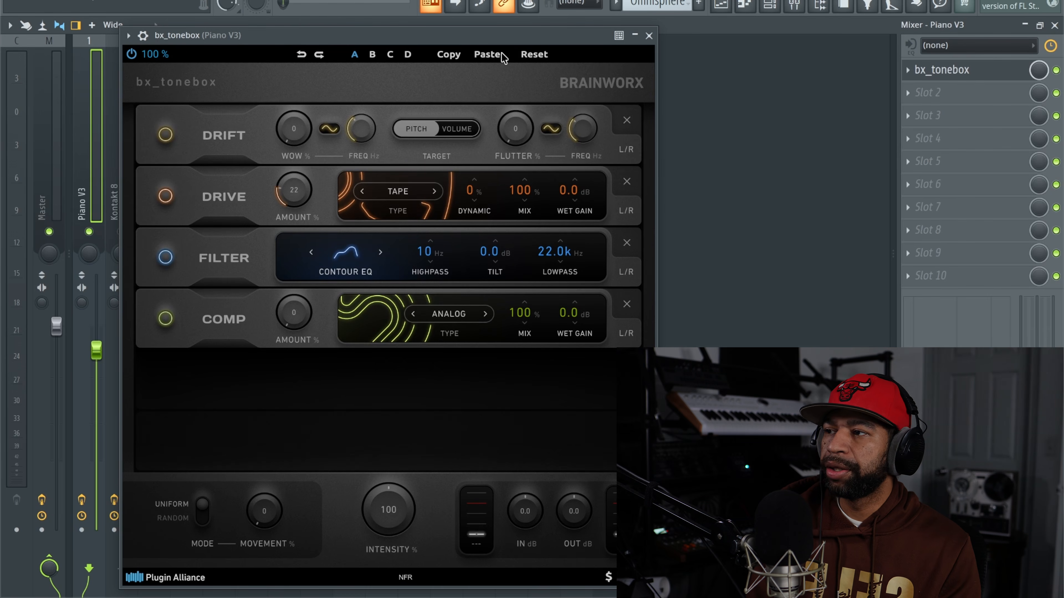
# Compare the soloed piano with bx_tonebox bypassed and enabled during playback, leaving the plugin enabled
pyautogui.click(1058, 72)
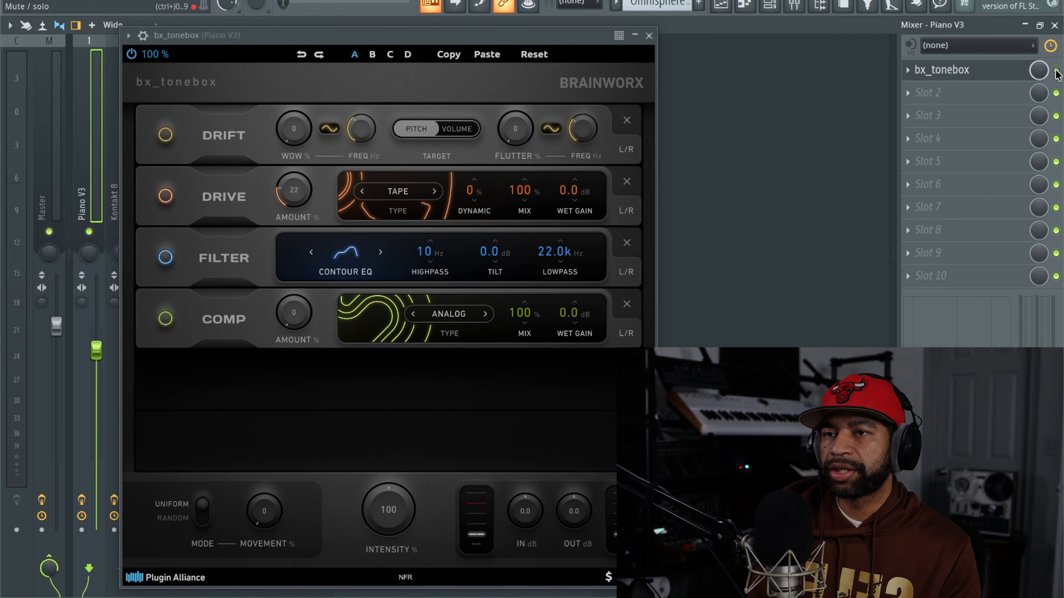
pyautogui.moveTo(522, 39); pyautogui.dragTo(410, 34)
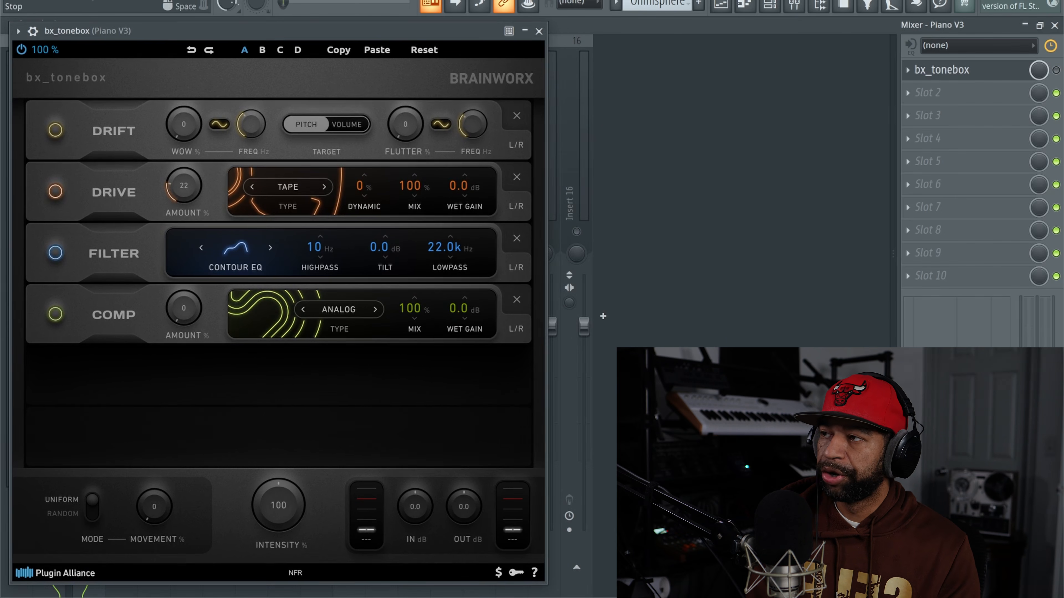
pyautogui.press('space')
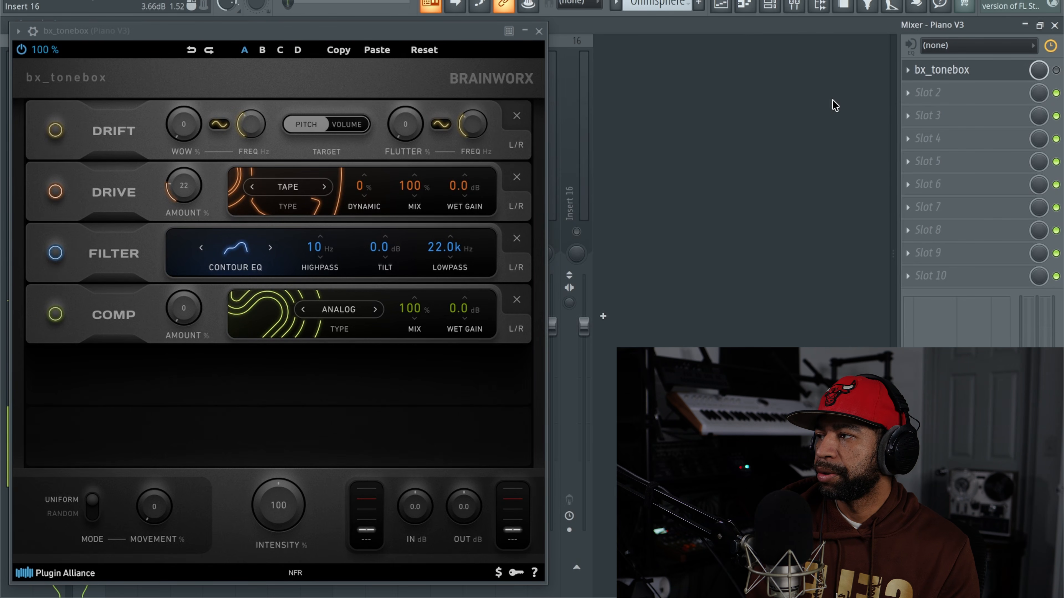
pyautogui.click(1056, 70)
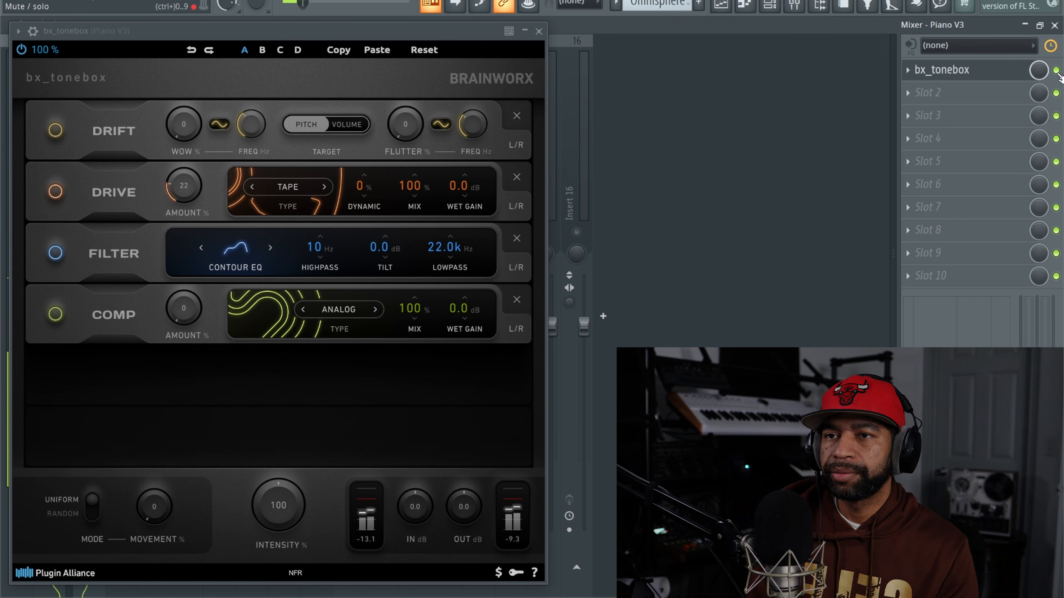
pyautogui.click(1056, 71)
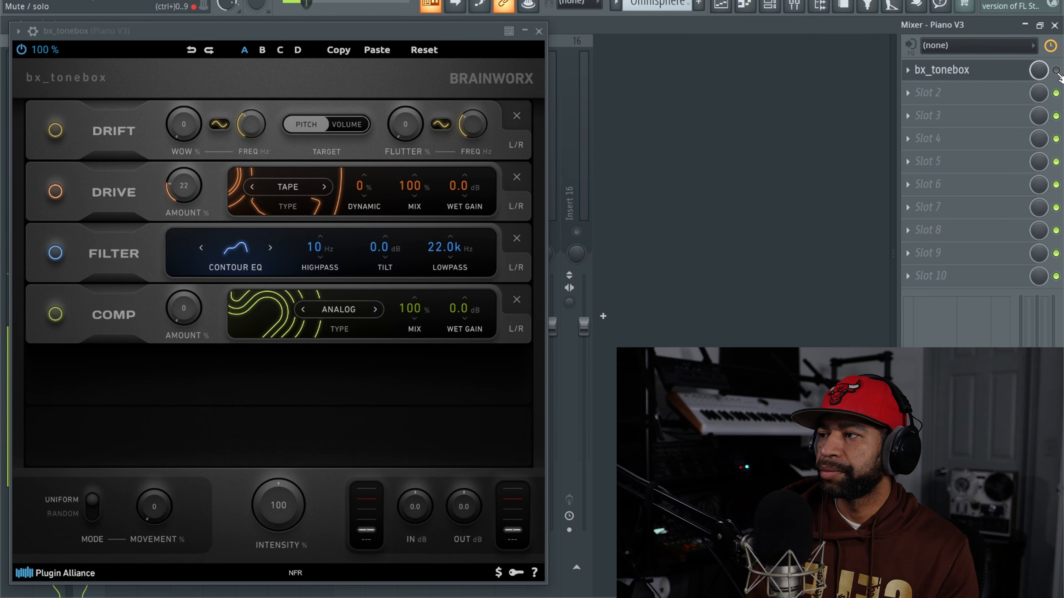
pyautogui.click(1057, 71)
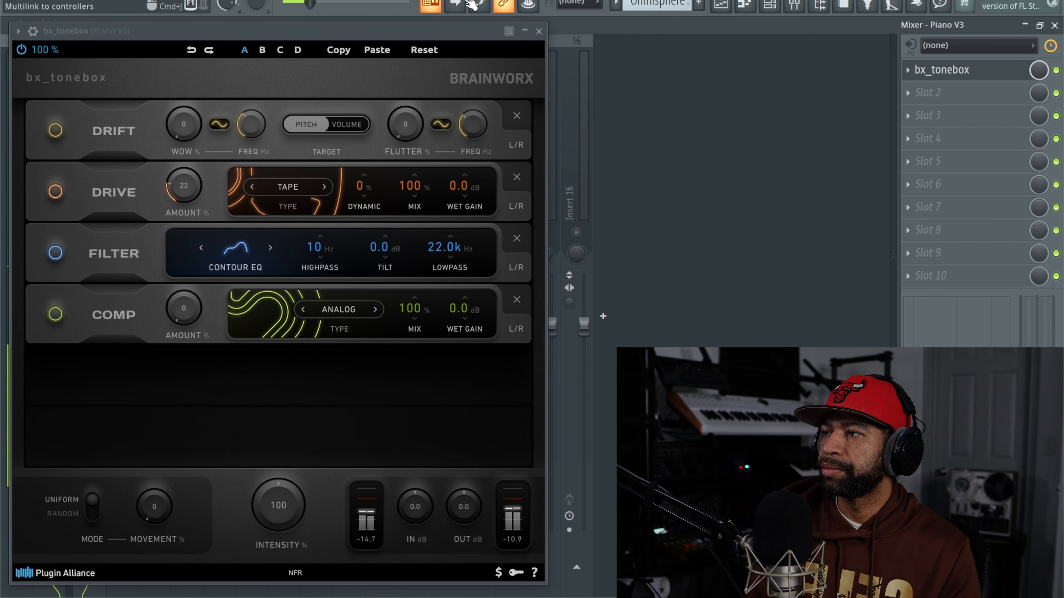
pyautogui.press('space')
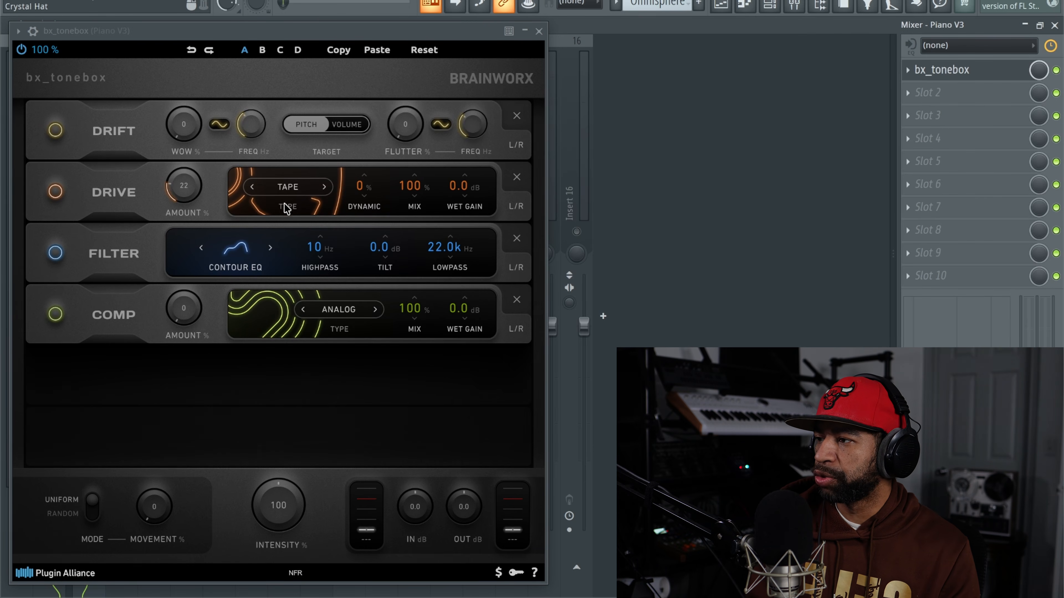
# While the piano plays, lower the Drive module's Dynamic to -100% and try the Digital Clip type at 25% amount
pyautogui.click(289, 193)
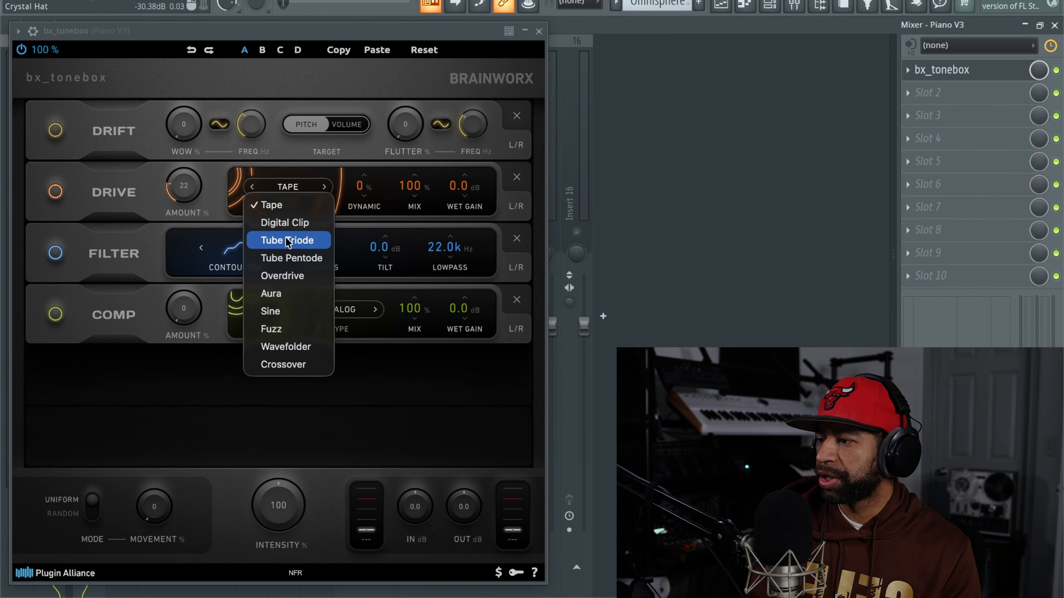
pyautogui.click(367, 155)
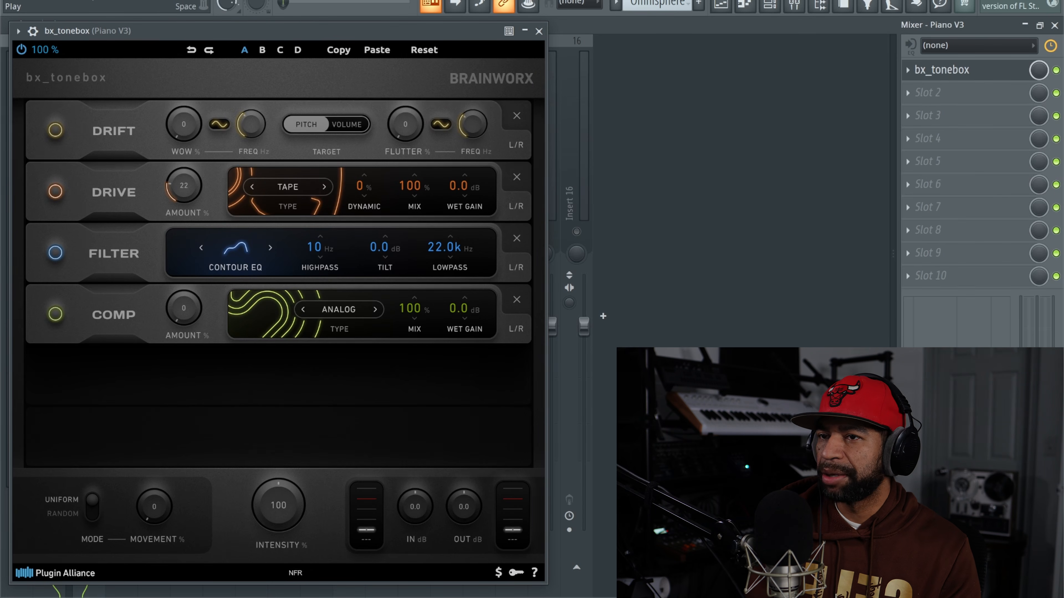
pyautogui.press('space')
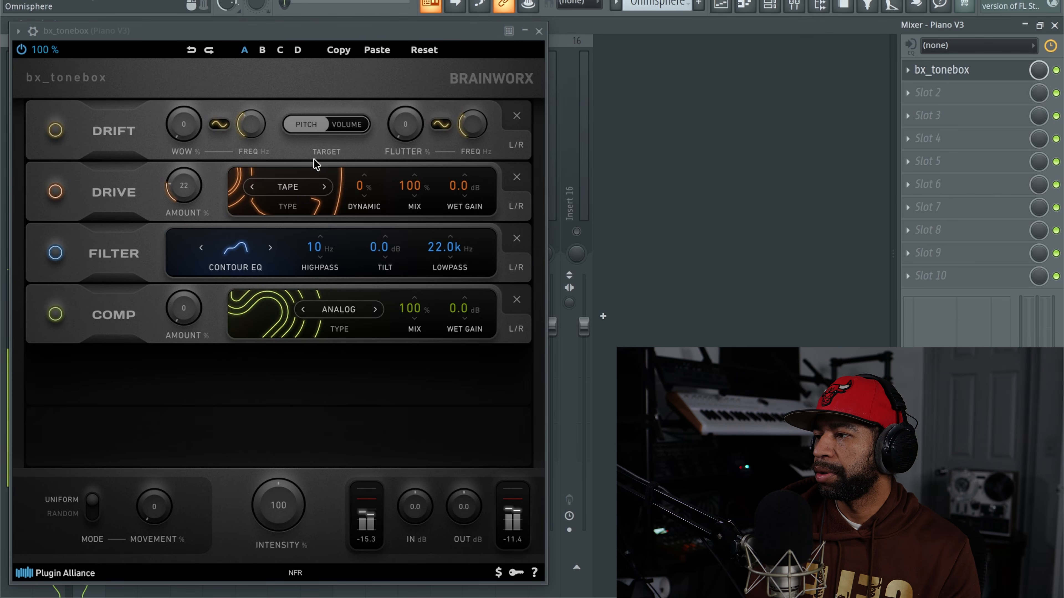
pyautogui.moveTo(361, 190); pyautogui.dragTo(367, 119)
pyautogui.moveTo(366, 102); pyautogui.dragTo(355, 264)
pyautogui.click(324, 188)
pyautogui.moveTo(180, 194); pyautogui.dragTo(194, 156)
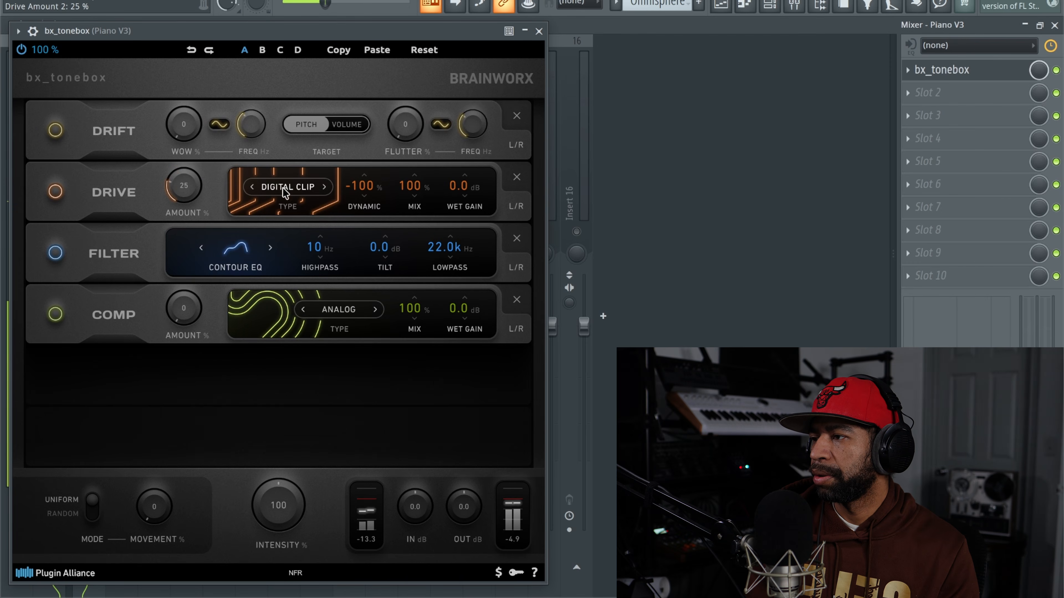
# Change the Drive type to Tube Triode, with the Amount at 27% and the Dynamic at -50%
pyautogui.click(324, 187)
pyautogui.moveTo(182, 195); pyautogui.dragTo(211, 213)
pyautogui.moveTo(362, 197); pyautogui.dragTo(382, 49)
pyautogui.moveTo(364, 119); pyautogui.dragTo(355, 164)
# Try the Tube Pentode drive type, and the Overdrive type with the Amount raised to 54%
pyautogui.click(325, 188)
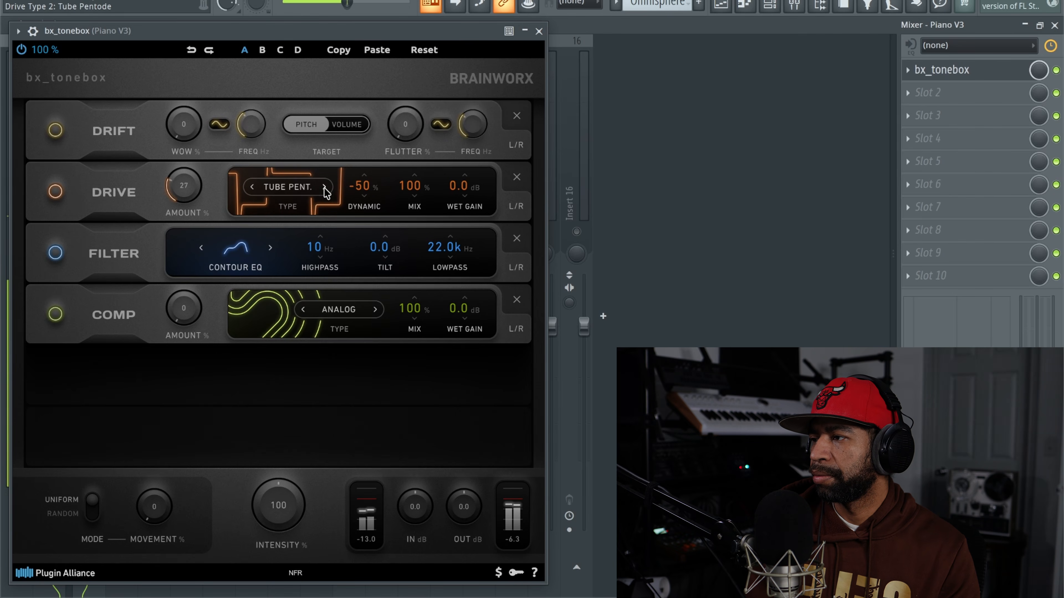
pyautogui.click(325, 188)
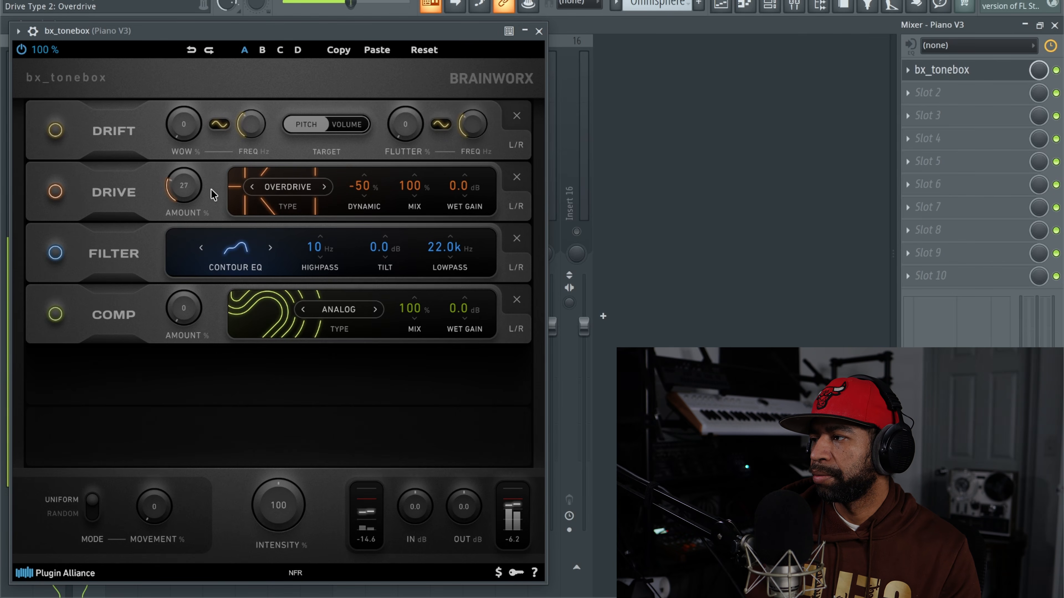
pyautogui.moveTo(195, 193); pyautogui.dragTo(184, 178)
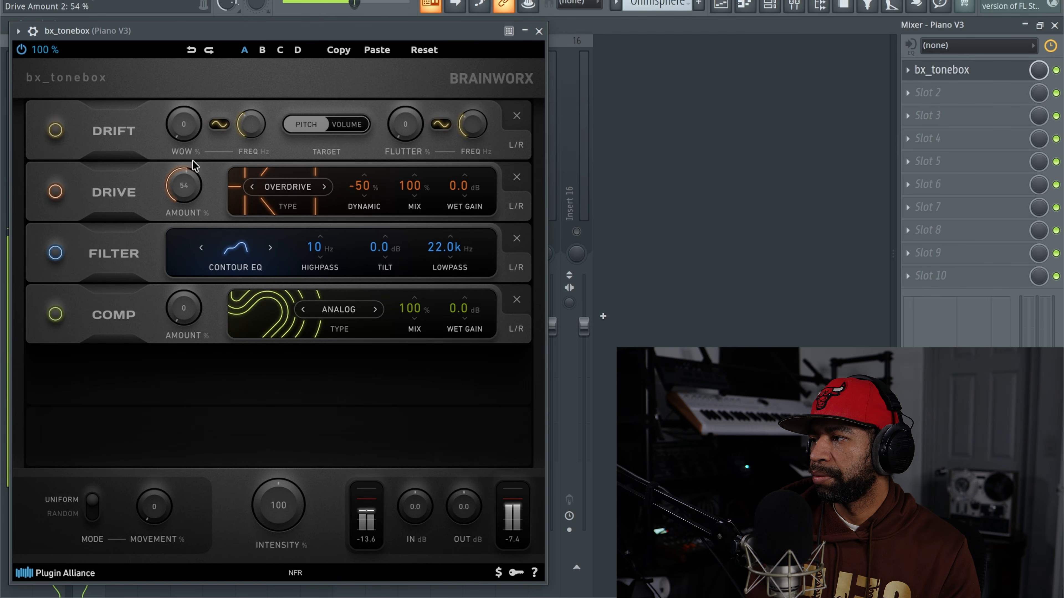
# Try the Aura drive type at 56% amount and the Sine type with the Amount raised to 84%
pyautogui.click(325, 188)
pyautogui.moveTo(190, 201); pyautogui.dragTo(210, 176)
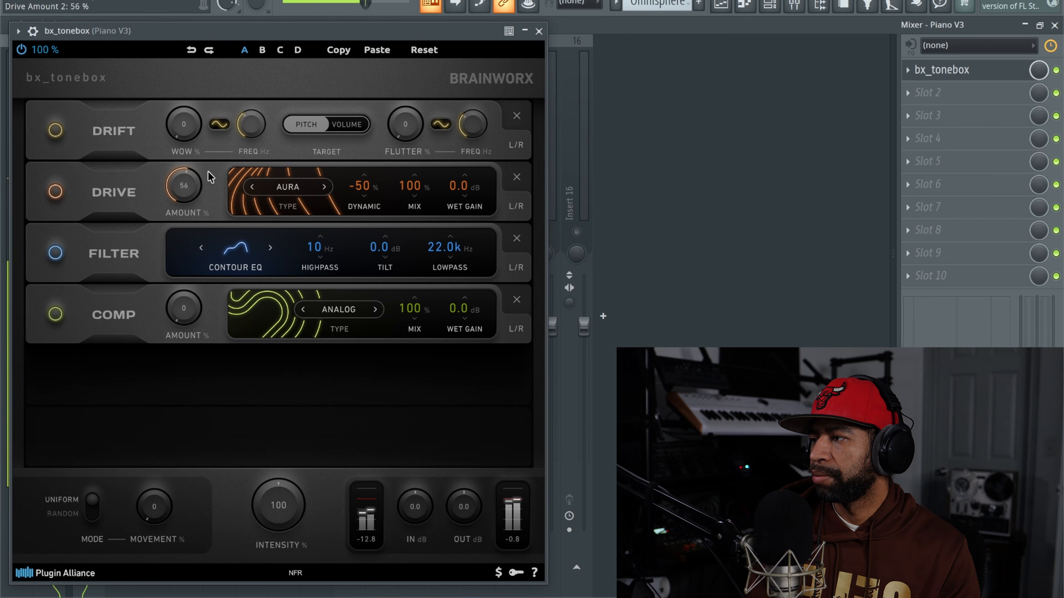
pyautogui.click(325, 189)
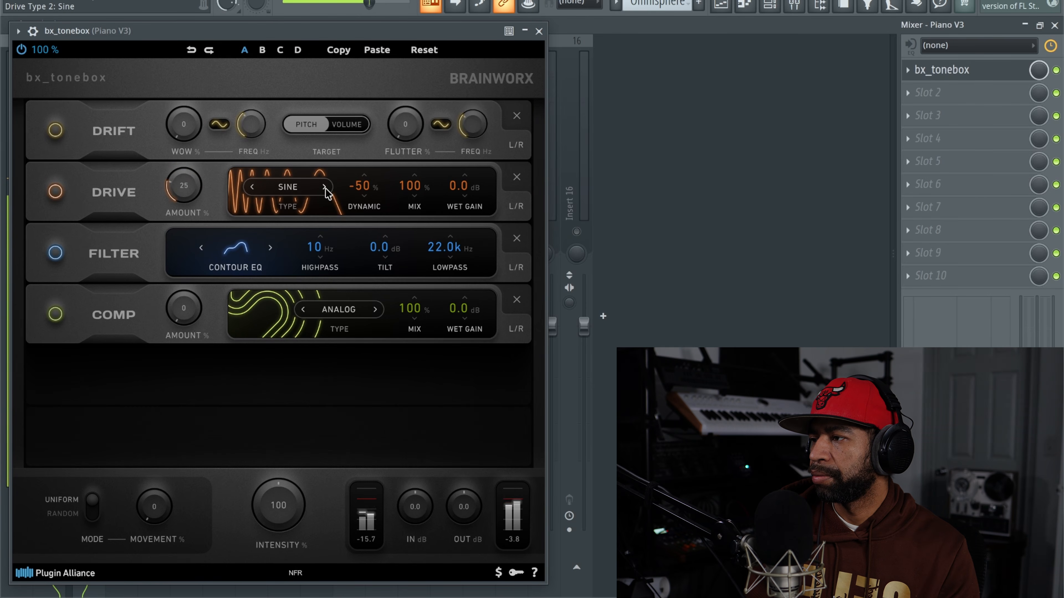
pyautogui.moveTo(187, 190); pyautogui.dragTo(218, 128)
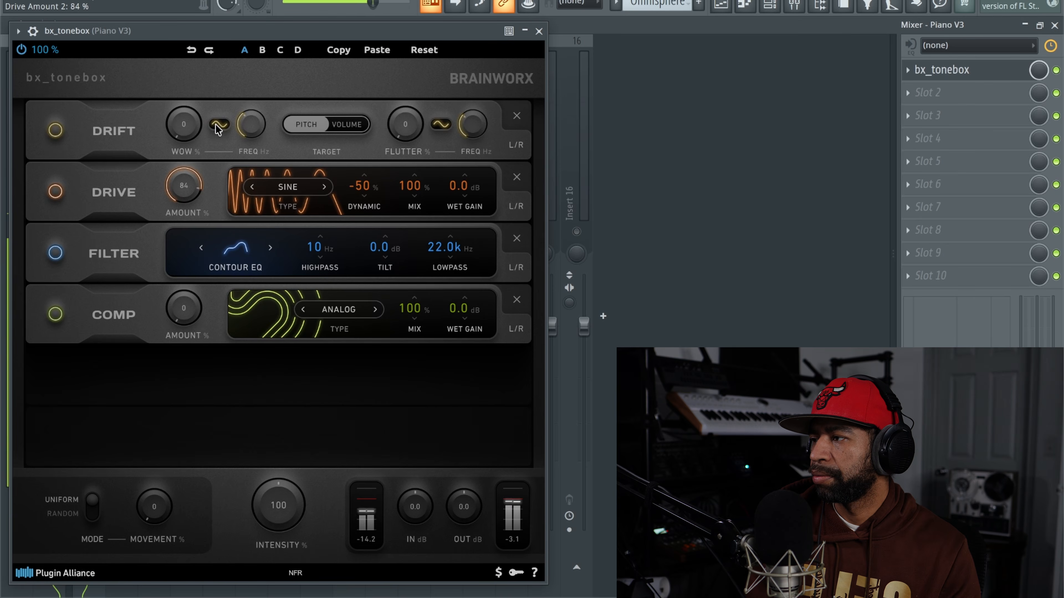
pyautogui.moveTo(202, 192); pyautogui.dragTo(209, 204)
# Try the Fuzz drive type at 31% amount and change the Drive type to Wavefolder
pyautogui.click(310, 190)
pyautogui.moveTo(188, 188); pyautogui.dragTo(188, 191)
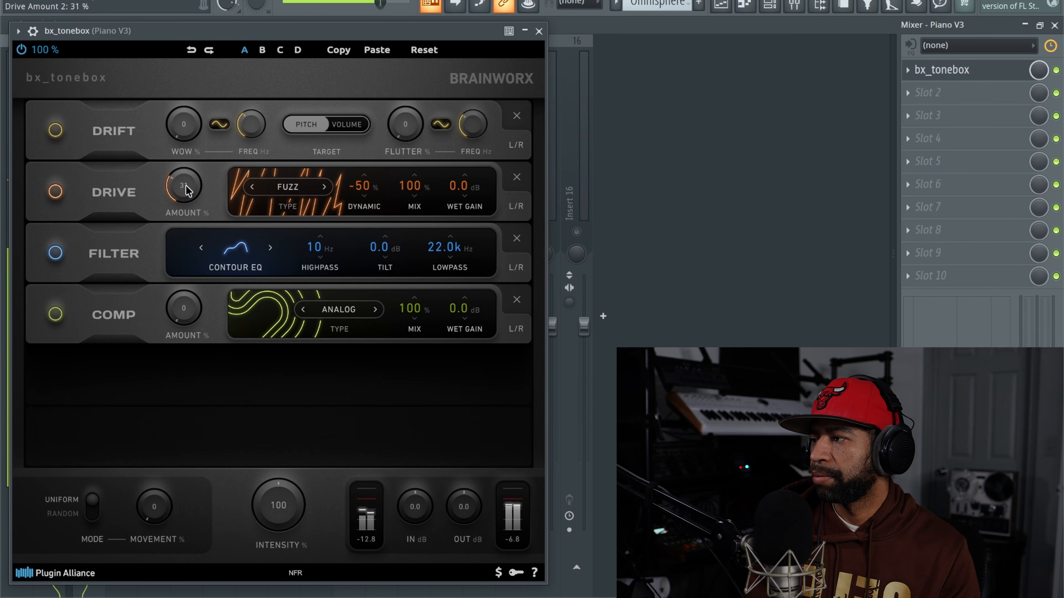
pyautogui.click(325, 188)
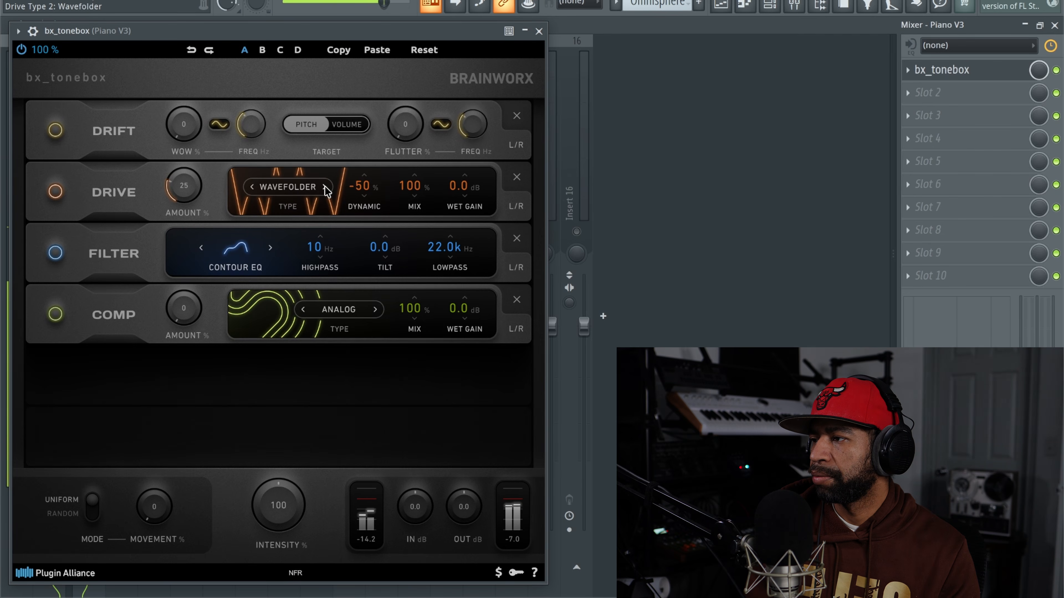
# Set the Drive amount to 28%, try the Crossover type, and change the Drive type to Tape
pyautogui.moveTo(184, 189); pyautogui.dragTo(206, 200)
pyautogui.click(326, 189)
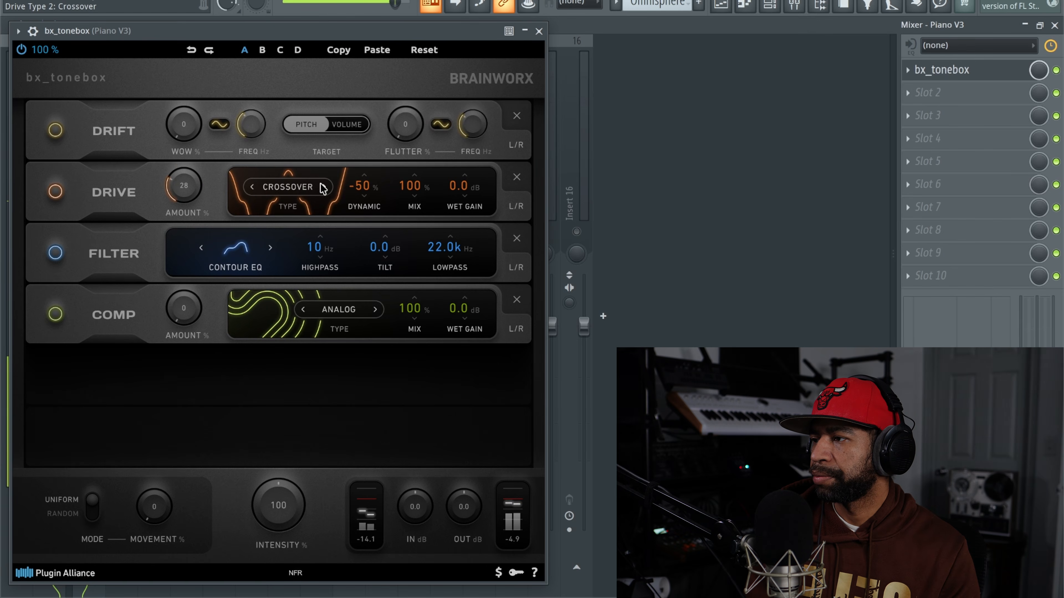
pyautogui.click(325, 188)
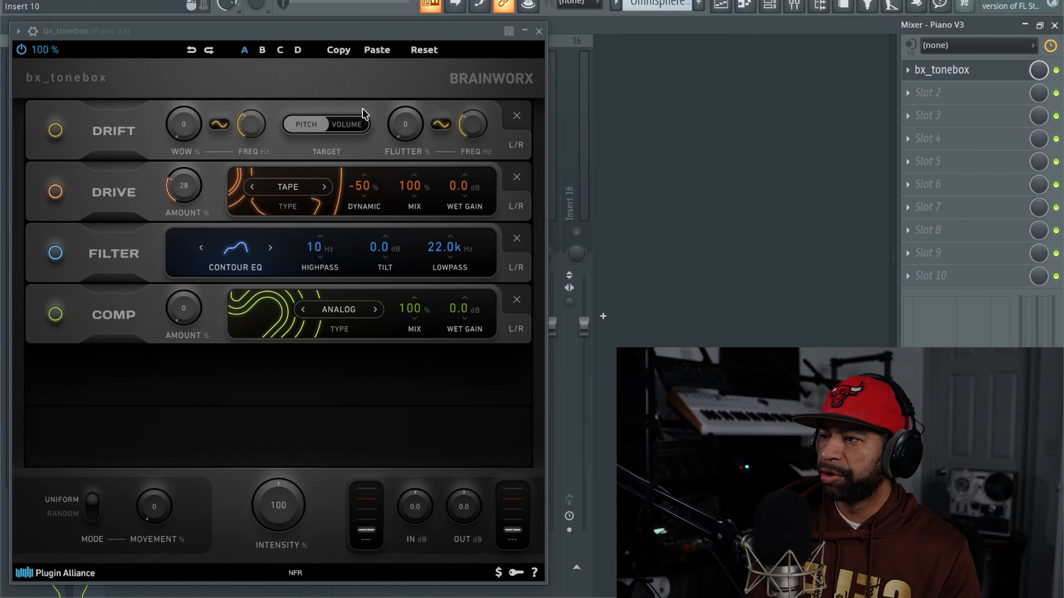
# Play the Drift Wow at 100% with a 1.6 Hz frequency, and lower the Wow amount to 0%
pyautogui.click(308, 1)
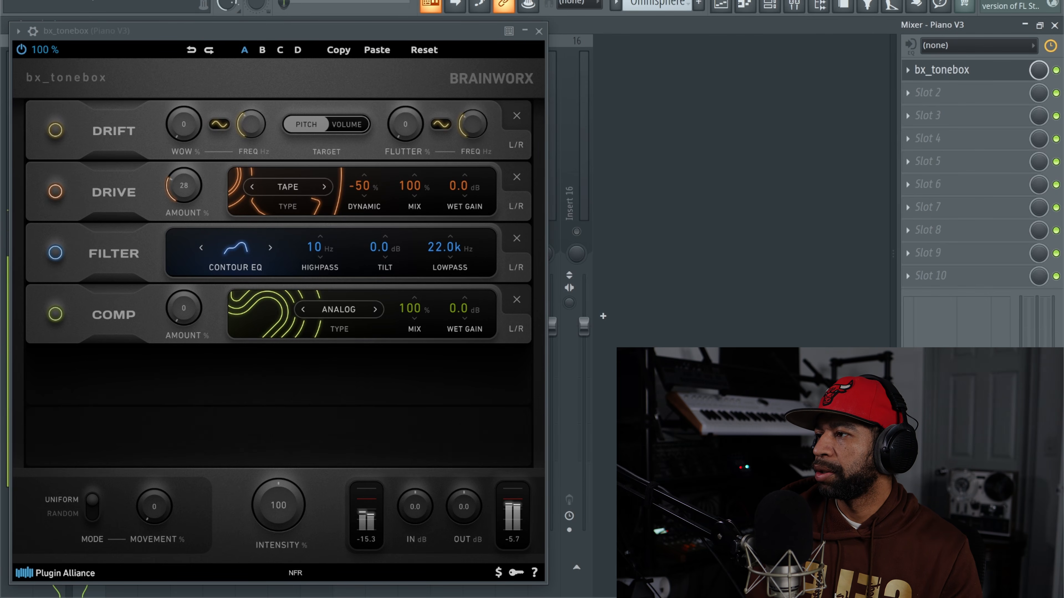
pyautogui.moveTo(188, 133); pyautogui.dragTo(235, 31)
pyautogui.moveTo(192, 133); pyautogui.dragTo(262, 108)
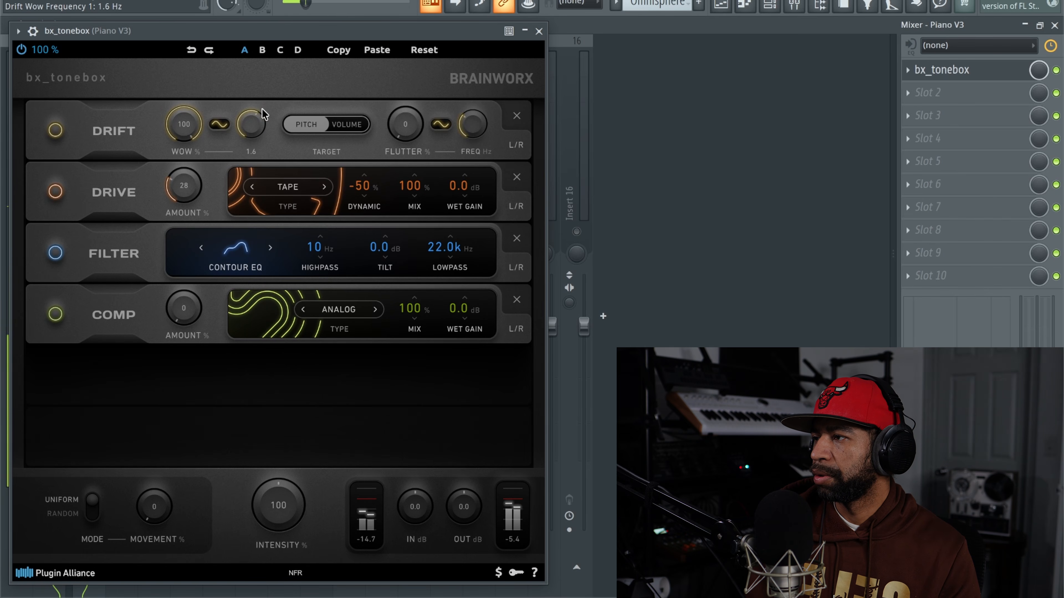
pyautogui.moveTo(203, 123); pyautogui.dragTo(158, 240)
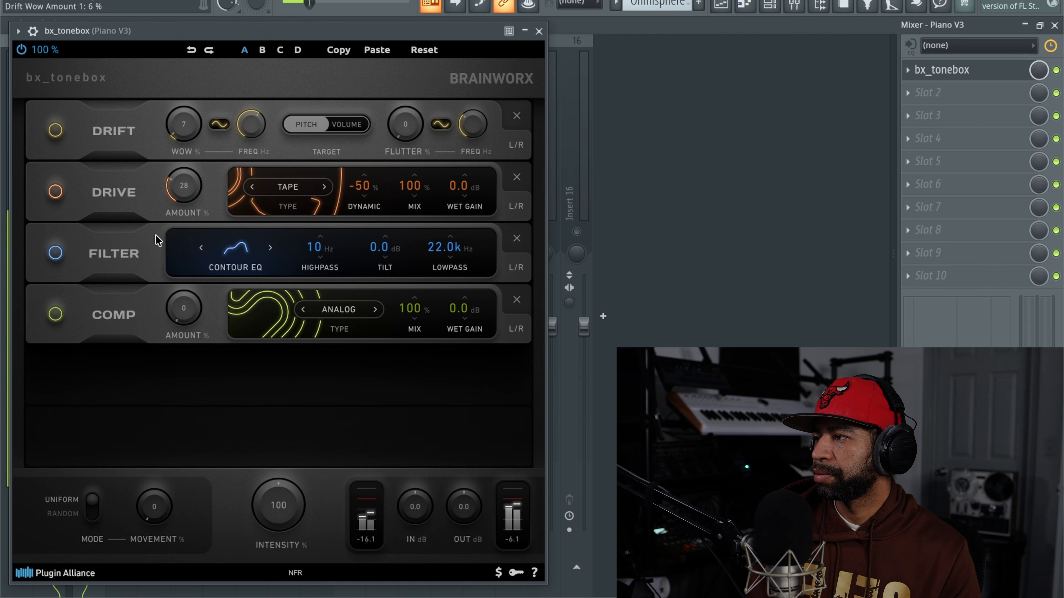
# Raise the Drift Flutter amount to 100% and set its frequency to 13.0 Hz
pyautogui.moveTo(405, 126); pyautogui.dragTo(419, 51)
pyautogui.moveTo(405, 120); pyautogui.dragTo(429, 76)
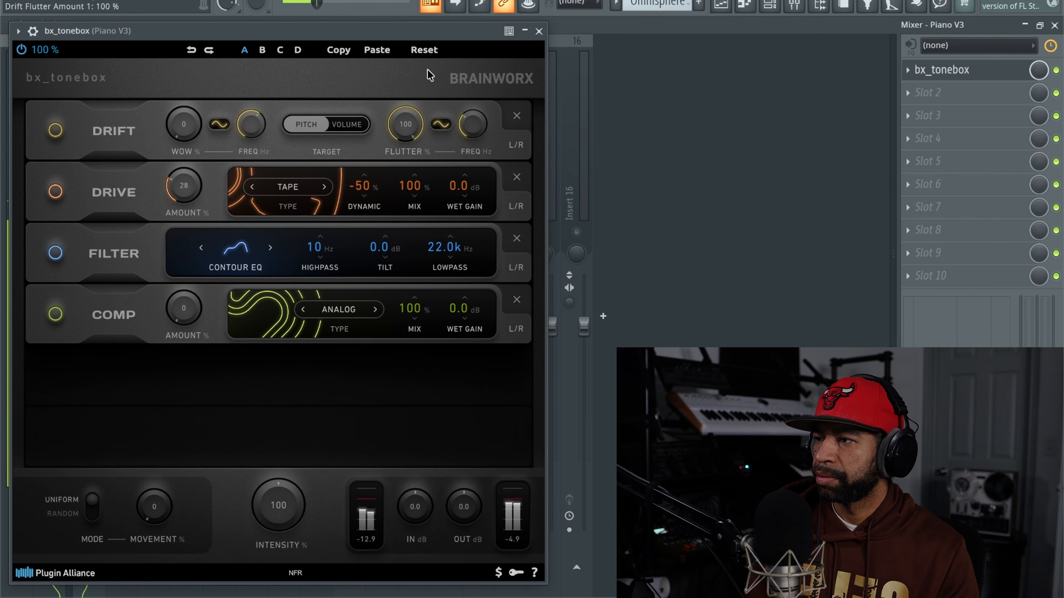
pyautogui.moveTo(471, 132); pyautogui.dragTo(484, 90)
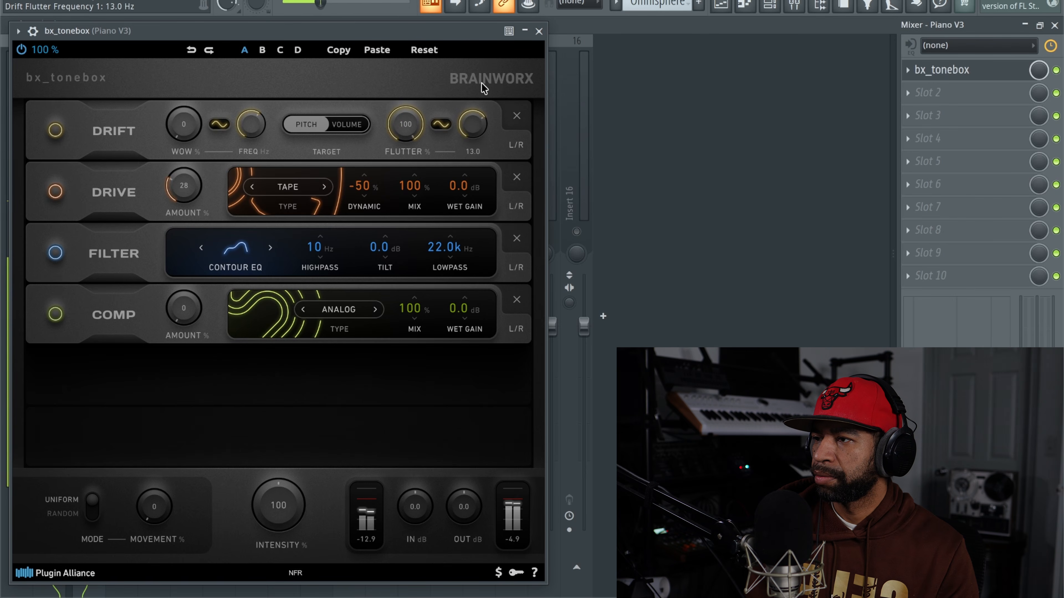
# Switch the Drift target to Volume, with Flutter at 50% and Wow at 43%
pyautogui.moveTo(405, 125); pyautogui.dragTo(398, 174)
pyautogui.click(347, 125)
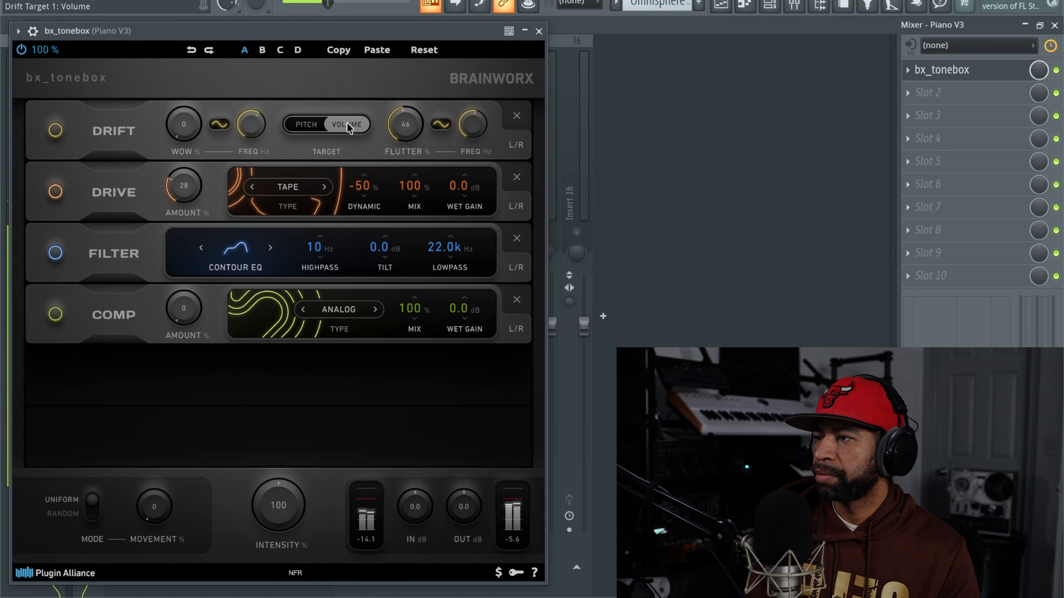
pyautogui.moveTo(402, 130)
pyautogui.mouseDown()
pyautogui.moveTo(424, 97)
pyautogui.moveTo(407, 125)
pyautogui.mouseUp()
pyautogui.moveTo(187, 129); pyautogui.dragTo(198, 78)
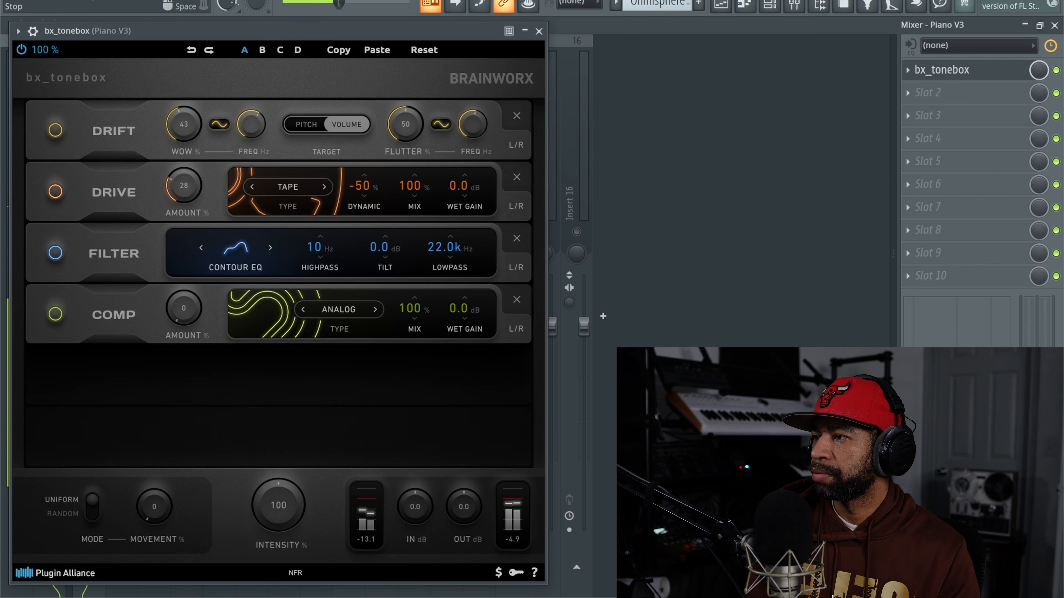
# Remove the Flutter and audition the Wow at 73% with the Random waveform and a higher frequency
pyautogui.moveTo(402, 125); pyautogui.dragTo(370, 214)
pyautogui.click(225, 123)
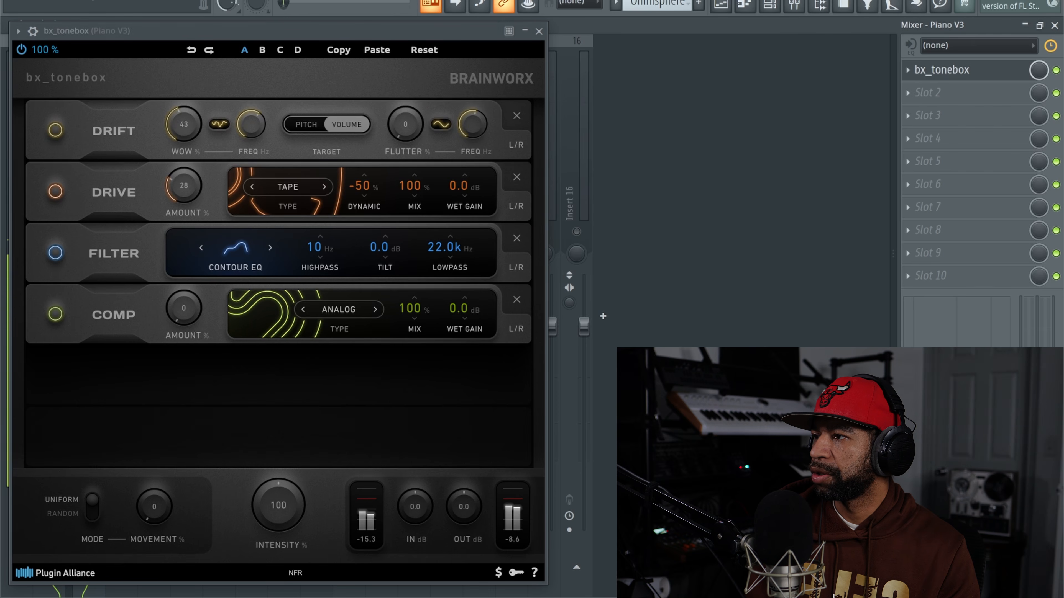
pyautogui.moveTo(184, 122); pyautogui.dragTo(197, 93)
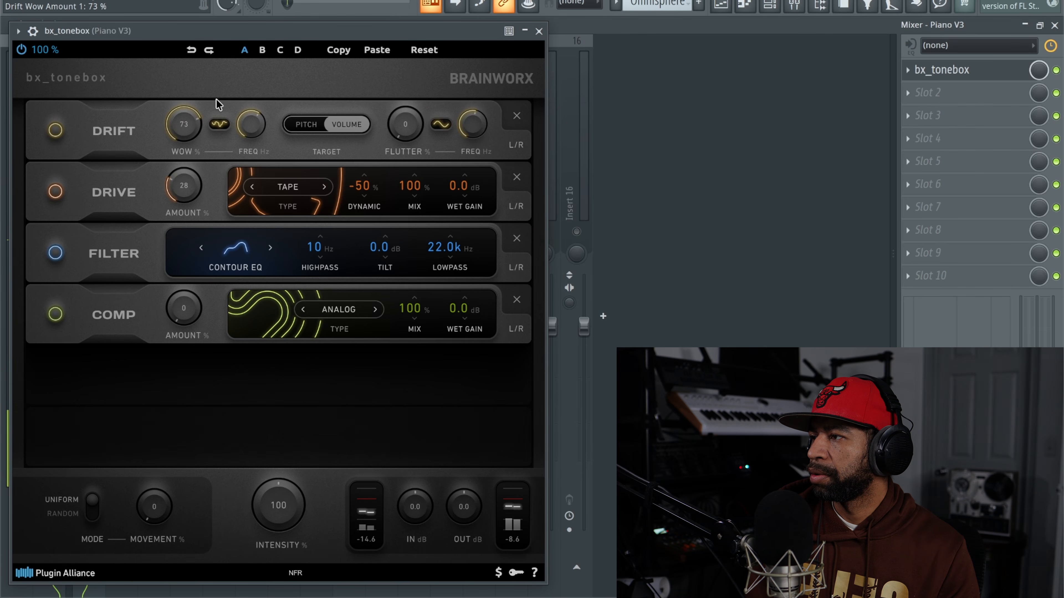
pyautogui.moveTo(241, 128); pyautogui.dragTo(245, 120)
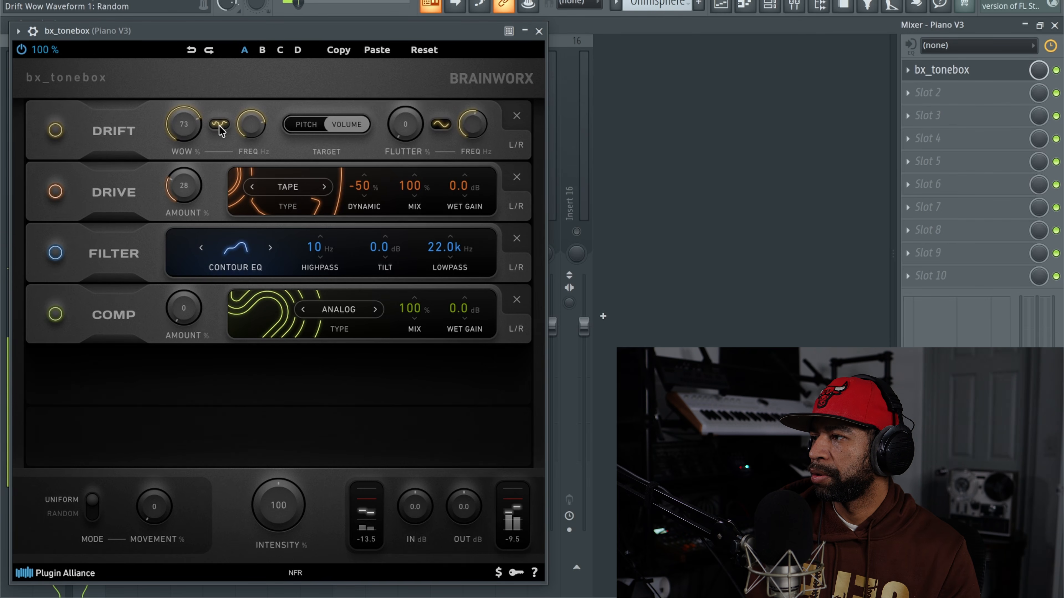
pyautogui.click(337, 1)
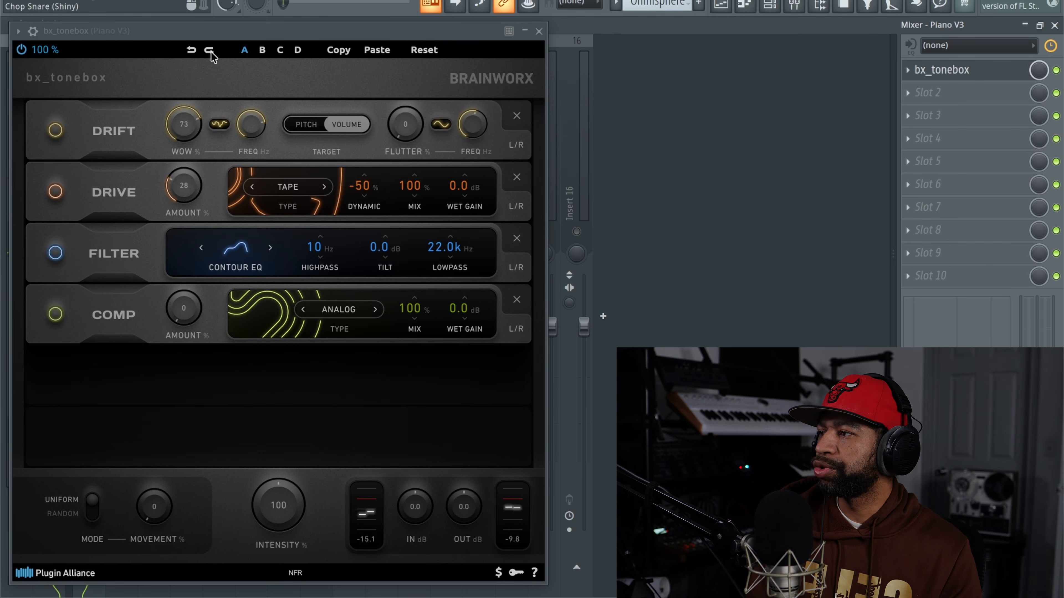
# Close the Piano V3 plugin window, and solo and select the Simp mixer track
pyautogui.click(539, 31)
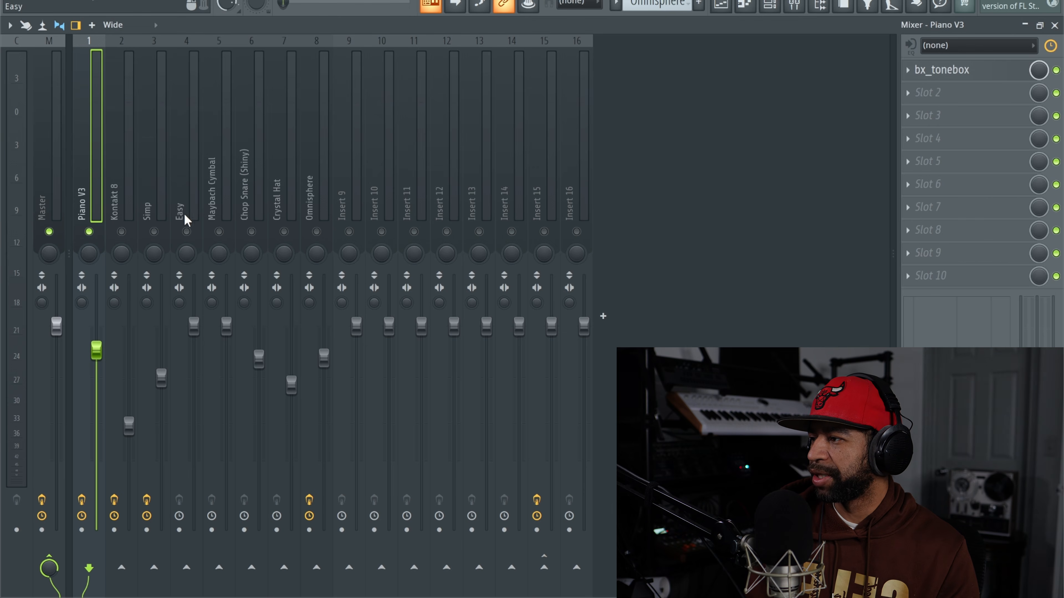
pyautogui.rightClick(154, 231)
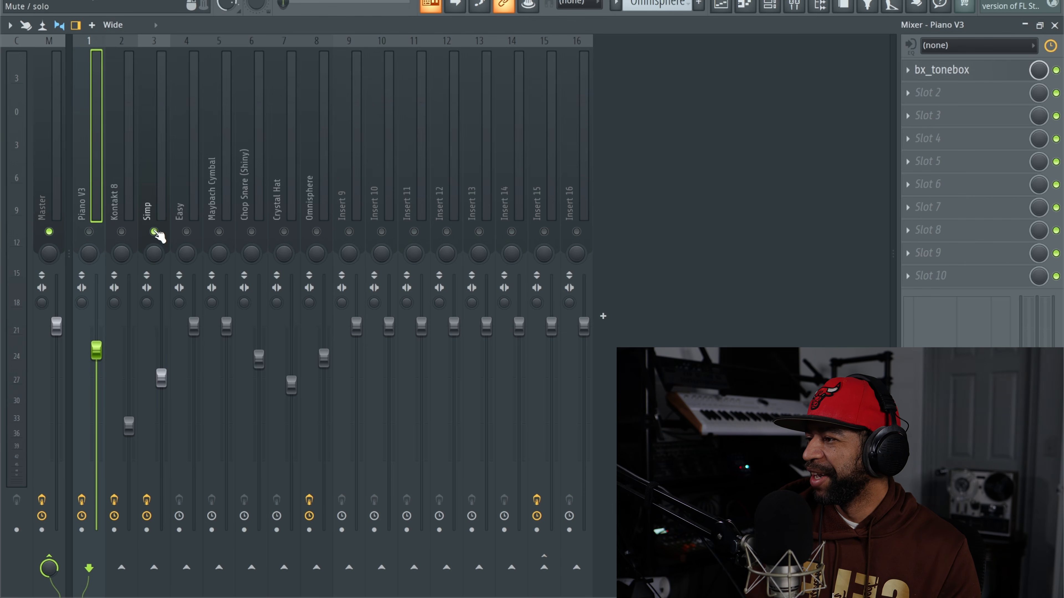
pyautogui.click(151, 203)
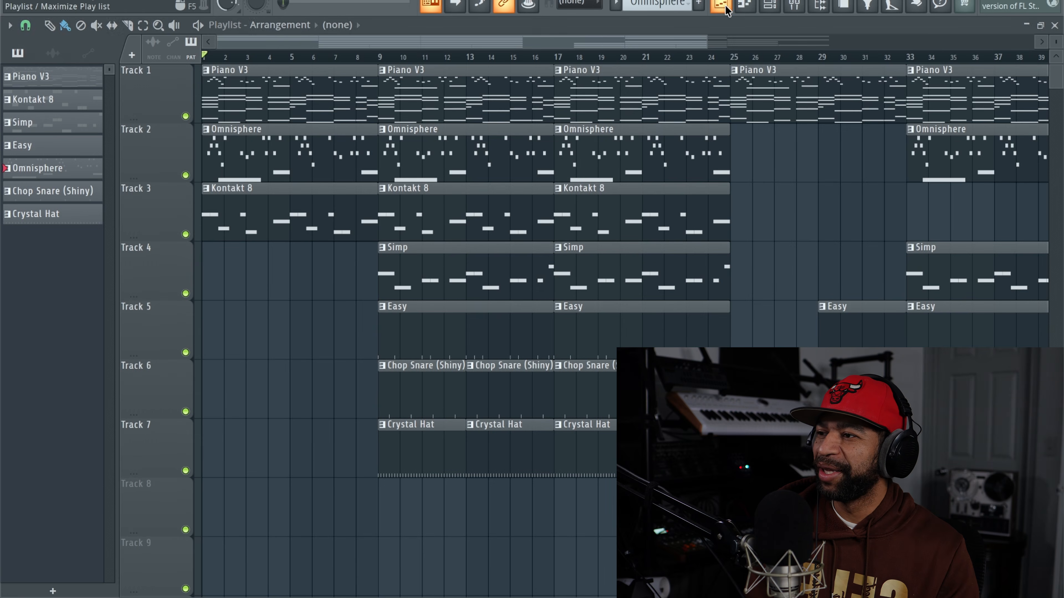
# Select the time range from bar 9 to bar 17 in the playlist for looped playback
pyautogui.click(721, 5)
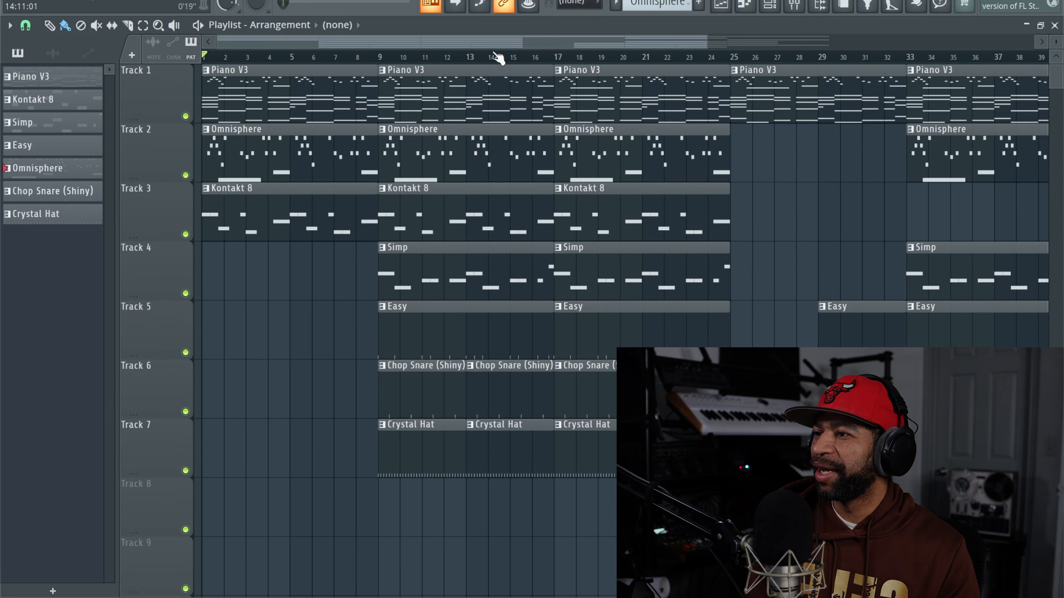
pyautogui.click(144, 26)
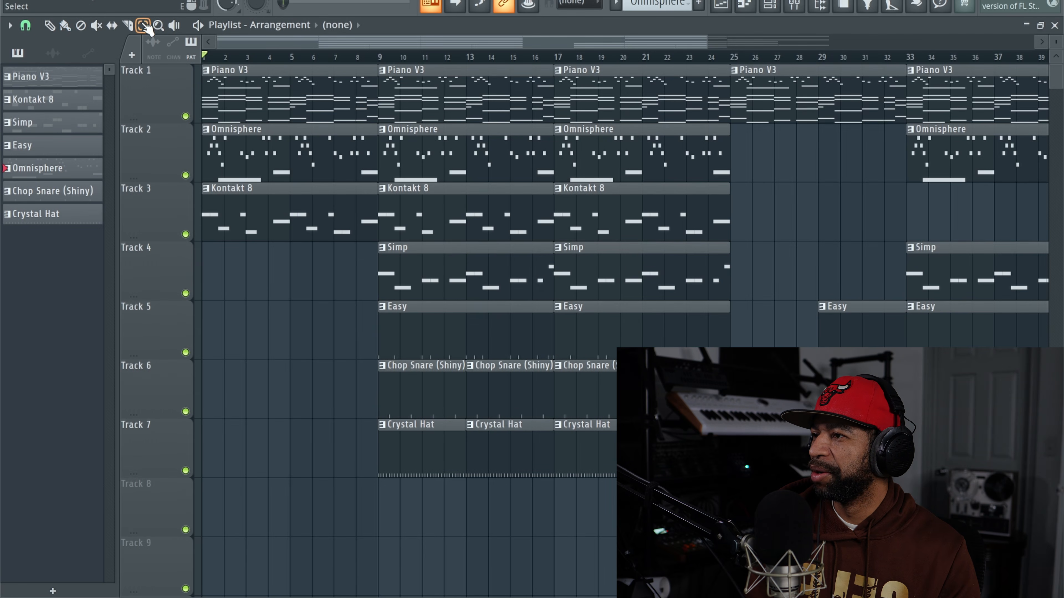
pyautogui.moveTo(377, 57); pyautogui.dragTo(557, 91)
# Return to the mixer, play the Simp track with bx_tonebox bypassed and enabled, and open that plugin's window
pyautogui.click(778, 6)
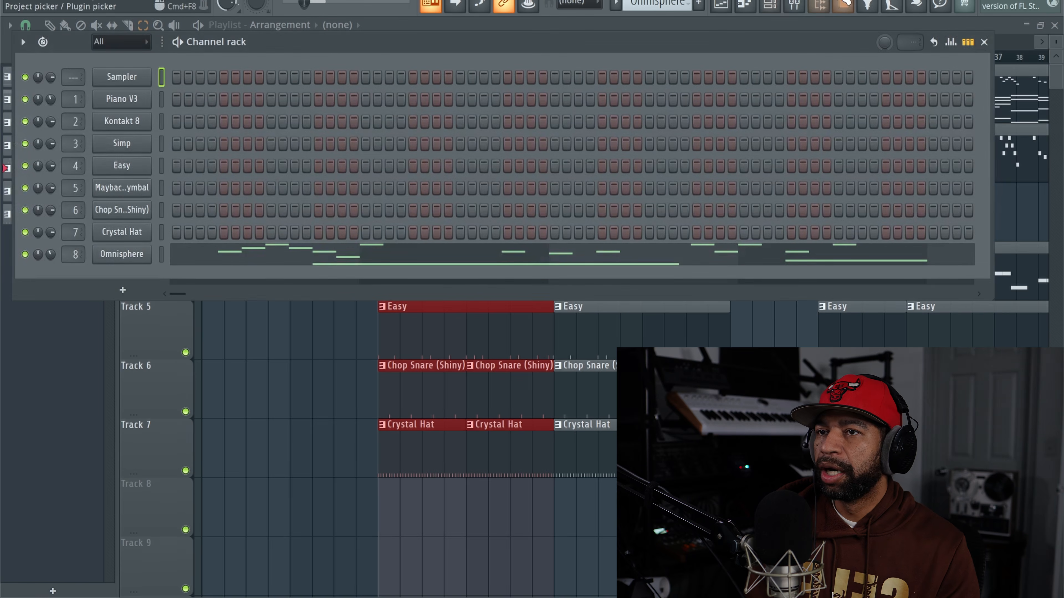
pyautogui.click(985, 42)
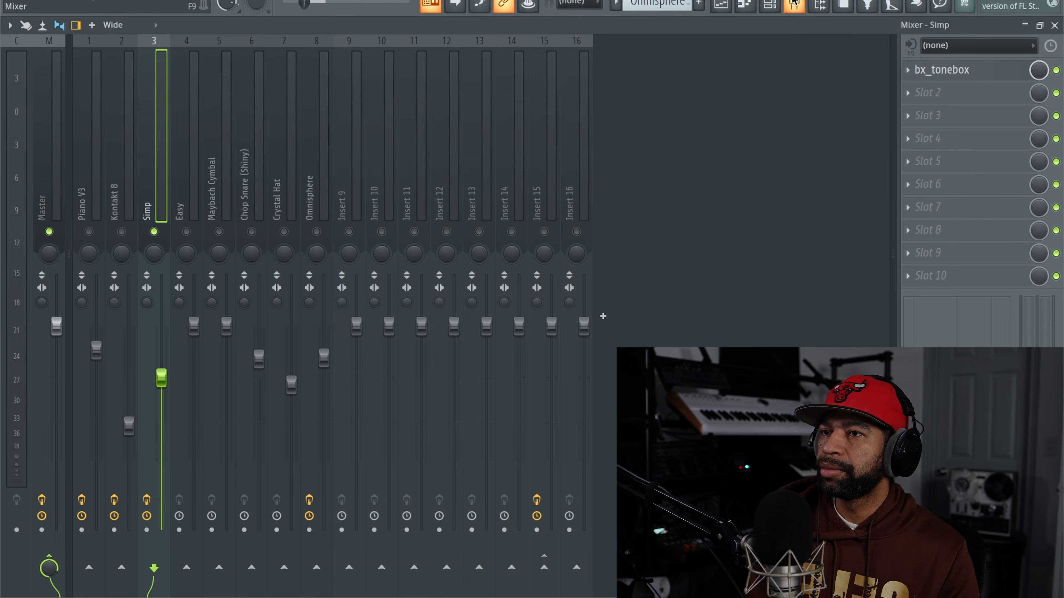
pyautogui.click(793, 5)
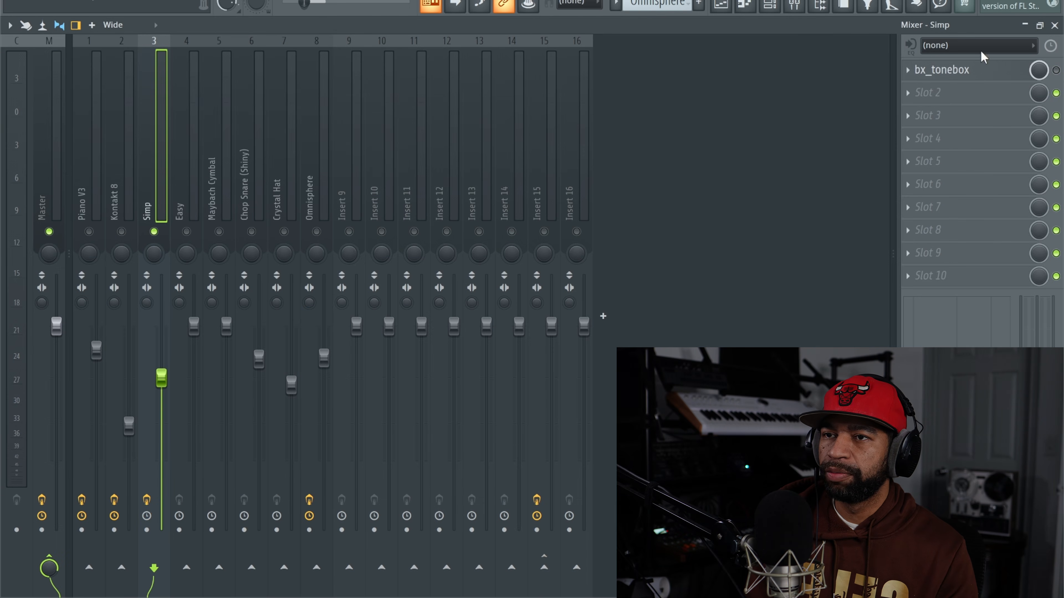
pyautogui.press('space')
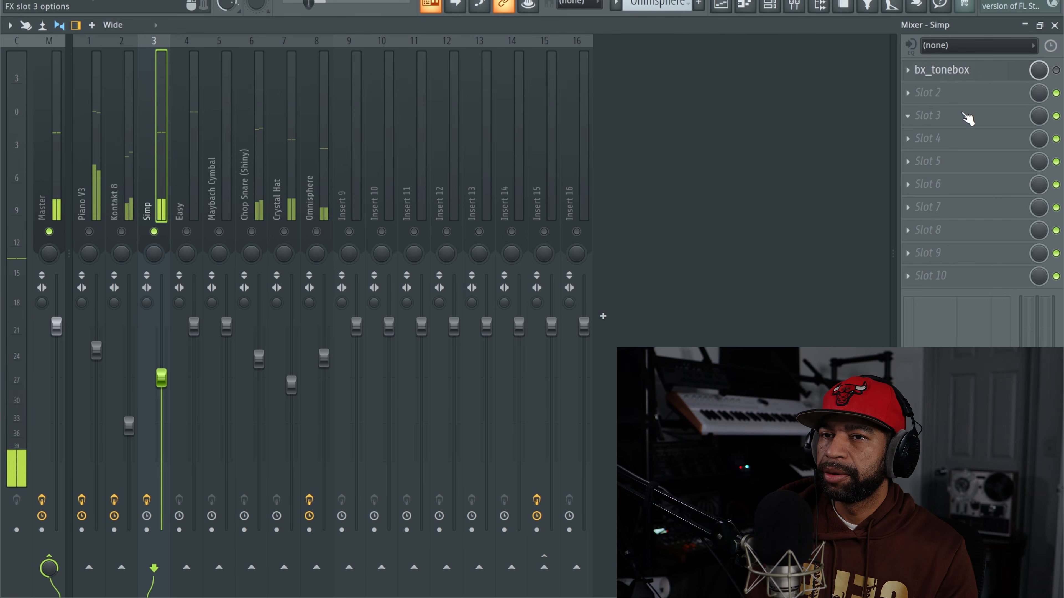
pyautogui.click(1056, 70)
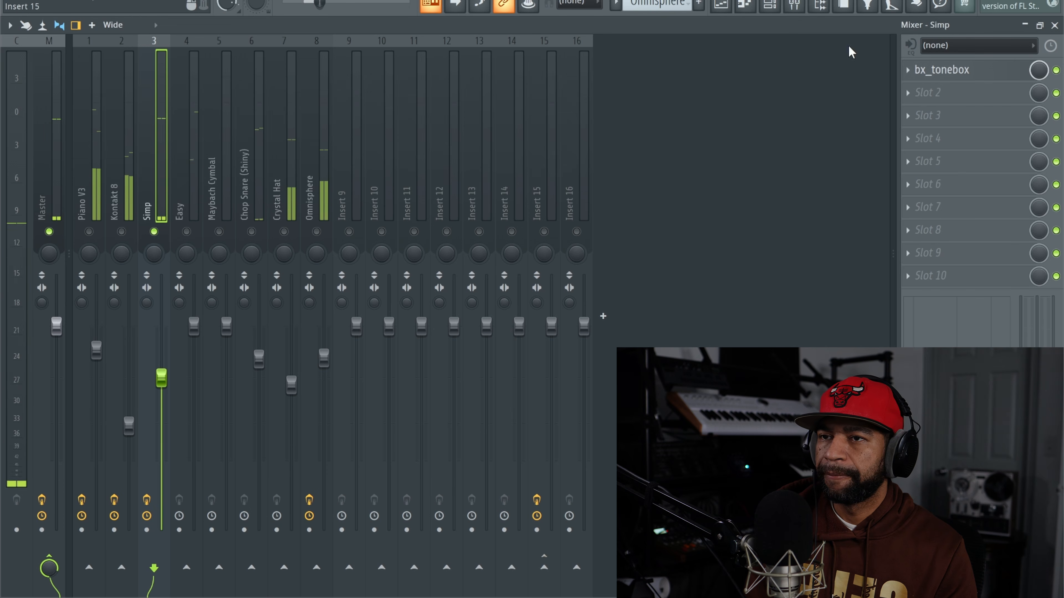
pyautogui.click(939, 70)
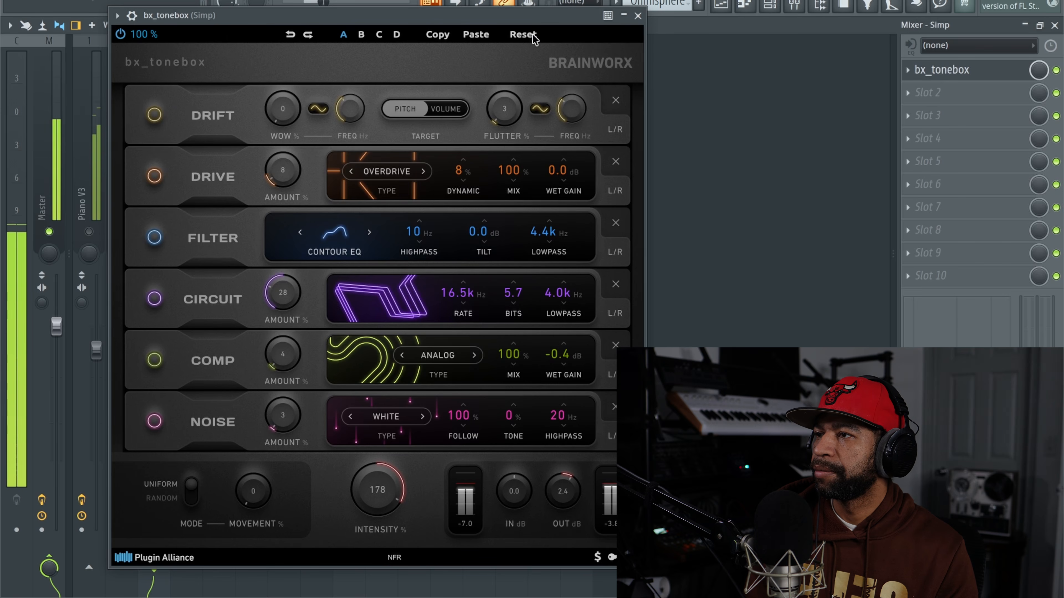
pyautogui.moveTo(522, 23); pyautogui.dragTo(426, 37)
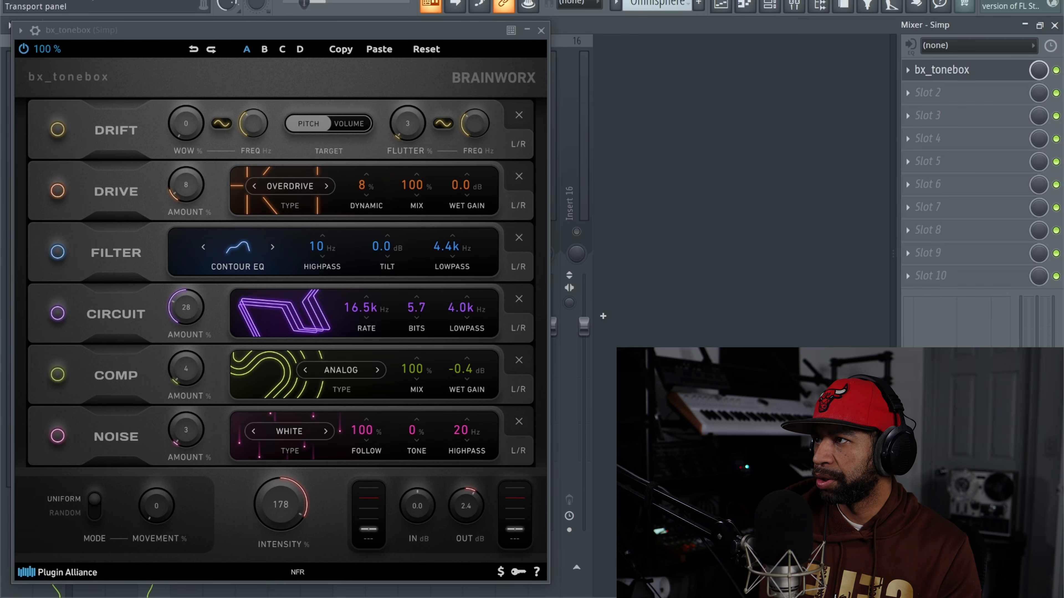
# Try the Simp track's bx_tonebox Intensity at 36% during playback and set it to 146%
pyautogui.press('space')
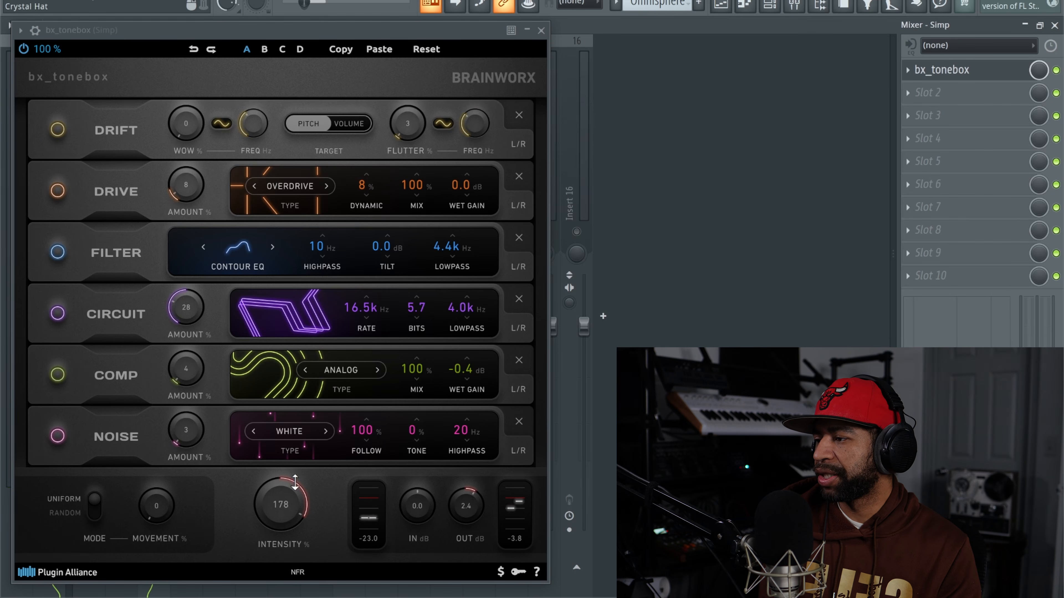
pyautogui.moveTo(293, 501); pyautogui.dragTo(292, 502)
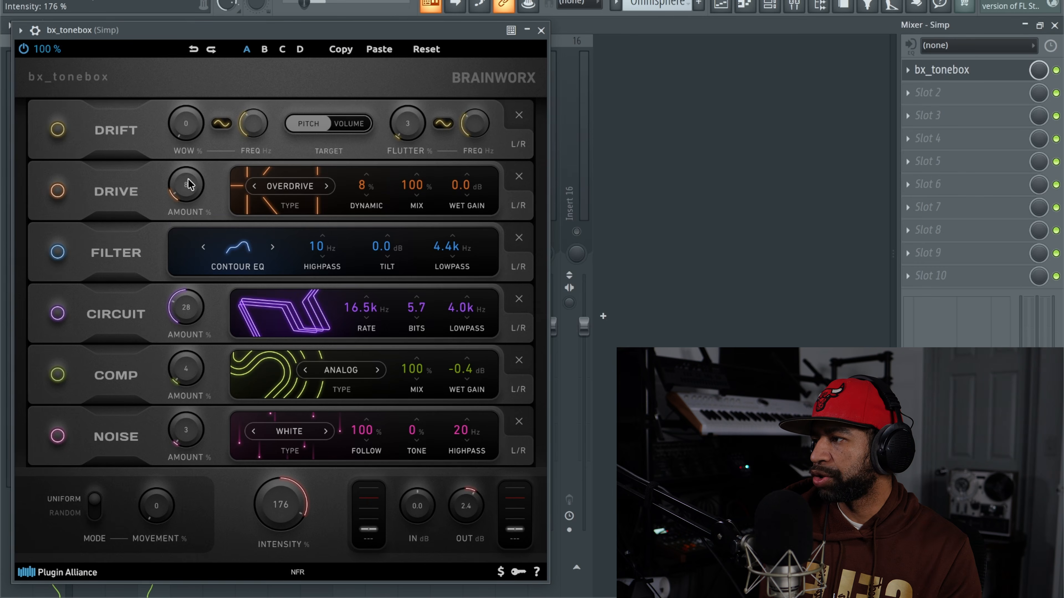
pyautogui.moveTo(292, 507); pyautogui.dragTo(258, 591)
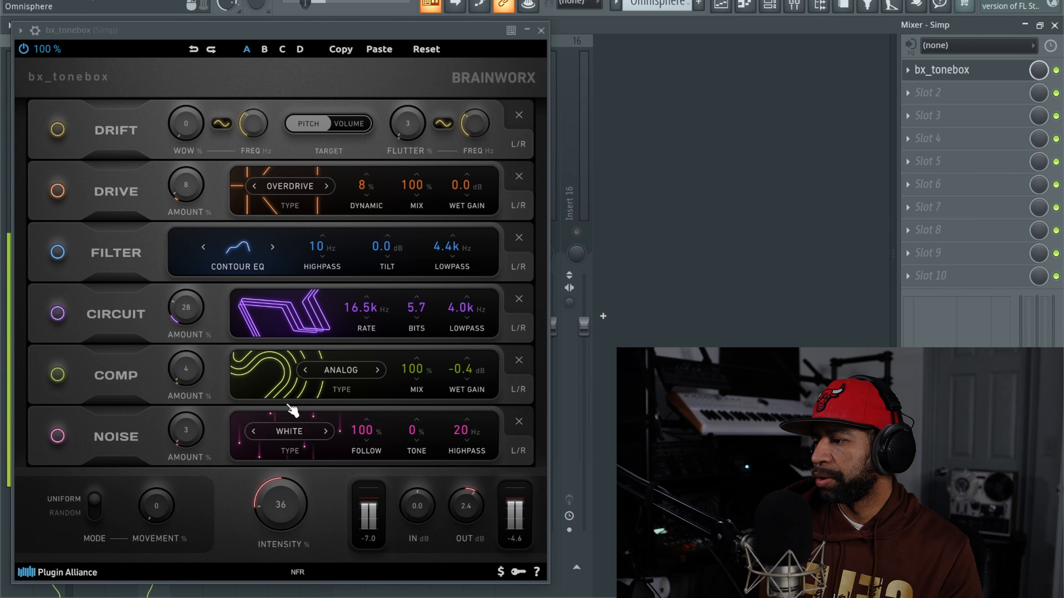
pyautogui.moveTo(272, 519); pyautogui.dragTo(299, 449)
pyautogui.click(331, 0)
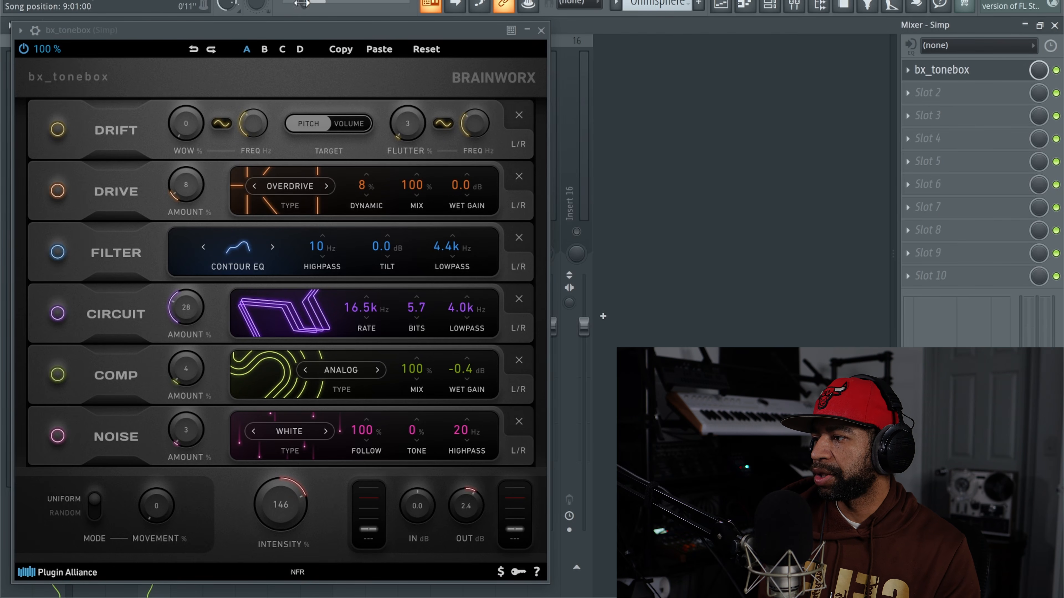
# Try the Drive Dynamic at -100% during playback and raise it to -36%
pyautogui.press('space')
pyautogui.click(362, 185)
pyautogui.moveTo(363, 186); pyautogui.dragTo(352, 289)
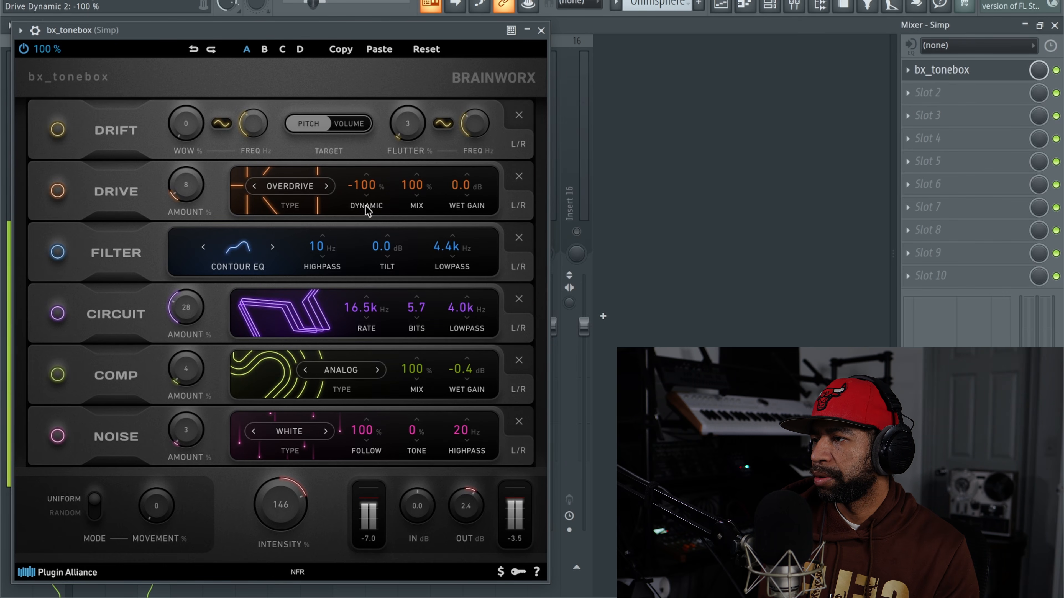
pyautogui.moveTo(367, 197); pyautogui.dragTo(380, 152)
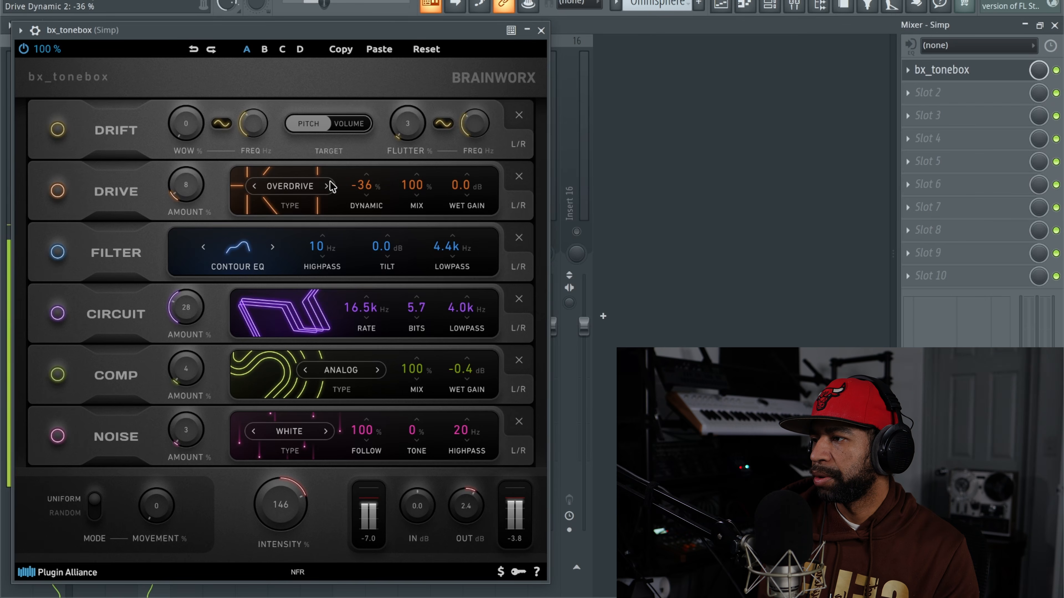
# Try the Drive amount at 67%, set the Dynamic to -56%, and reduce the amount to 33%
pyautogui.moveTo(189, 186); pyautogui.dragTo(204, 104)
pyautogui.moveTo(363, 187); pyautogui.dragTo(359, 210)
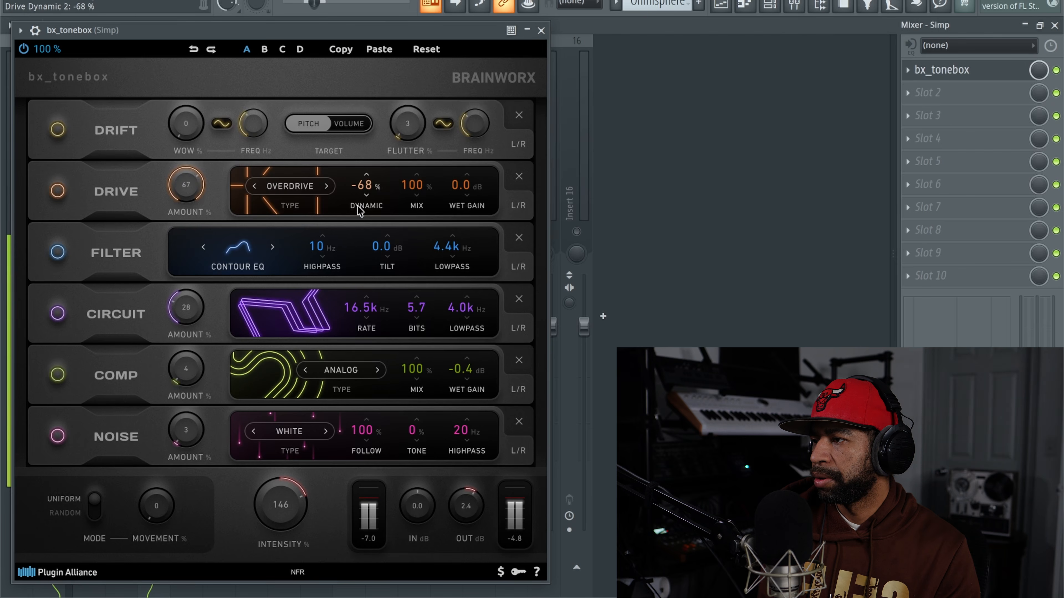
pyautogui.moveTo(197, 190); pyautogui.dragTo(185, 218)
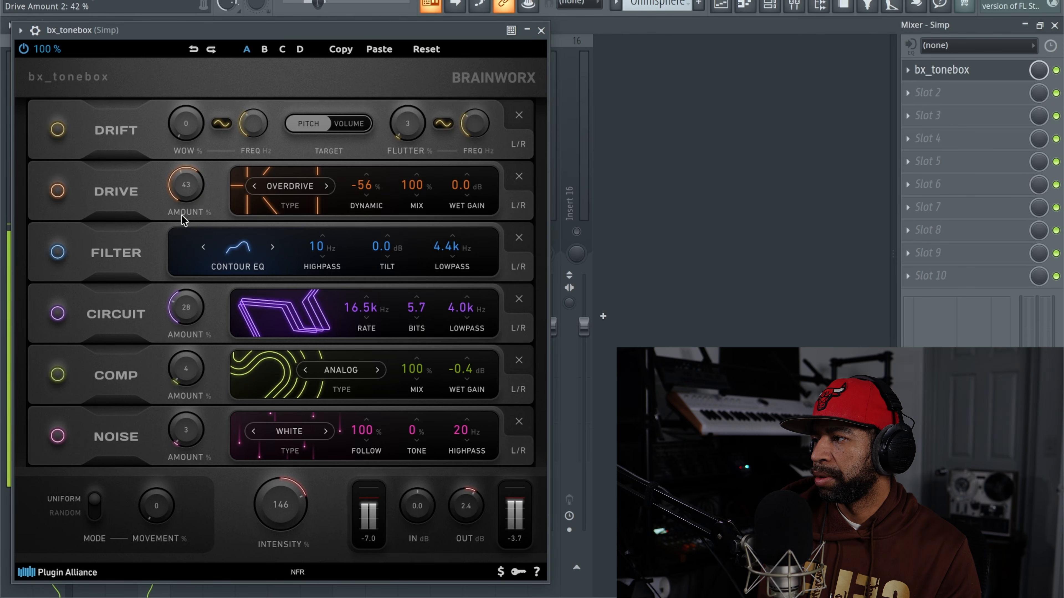
# Change the Drive type from Overdrive to Aura and restart playback to hear it
pyautogui.click(321, 0)
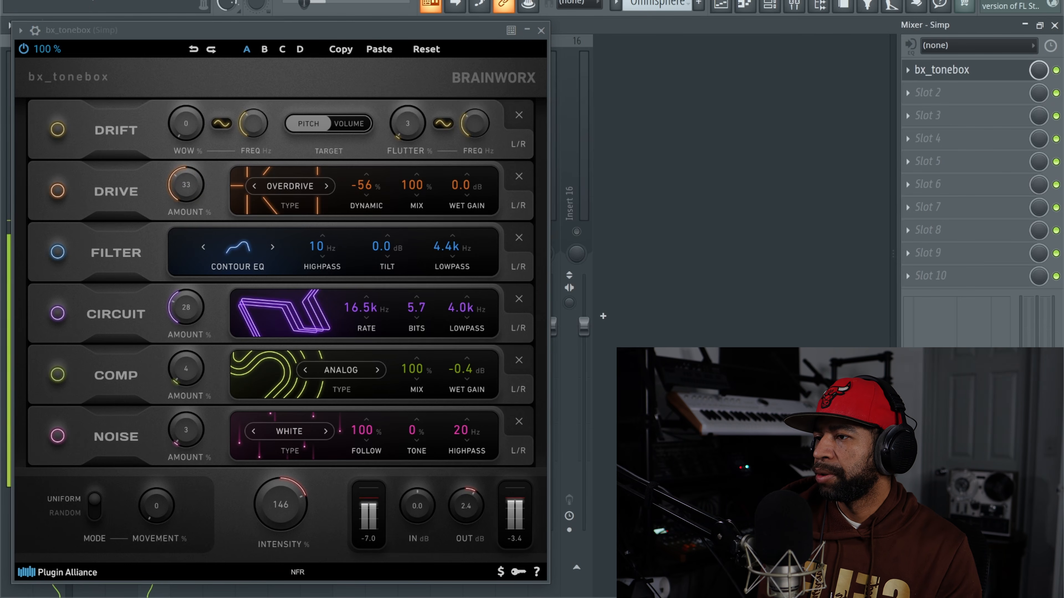
pyautogui.click(327, 187)
pyautogui.click(318, 1)
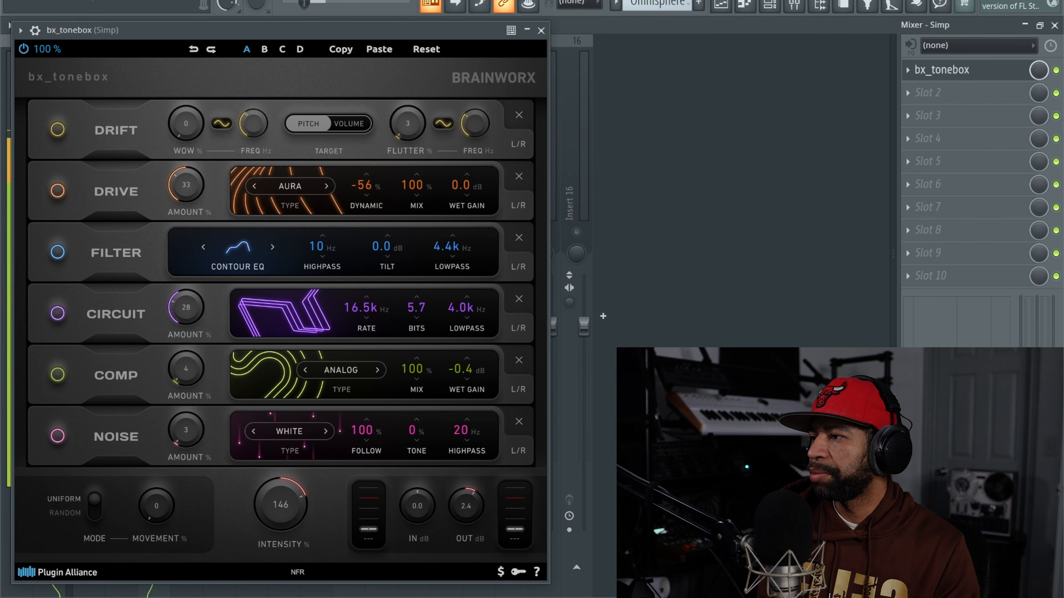
# Try the Aura drive amount at 22%, change the Drive type to Sine, and set its amount to 21%
pyautogui.moveTo(201, 192); pyautogui.dragTo(199, 206)
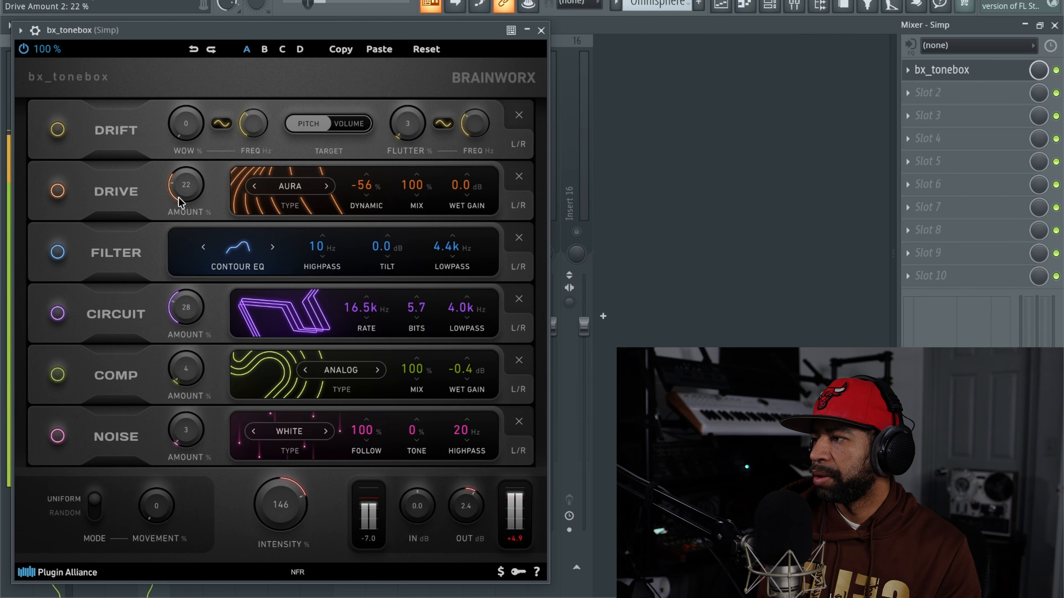
pyautogui.click(327, 187)
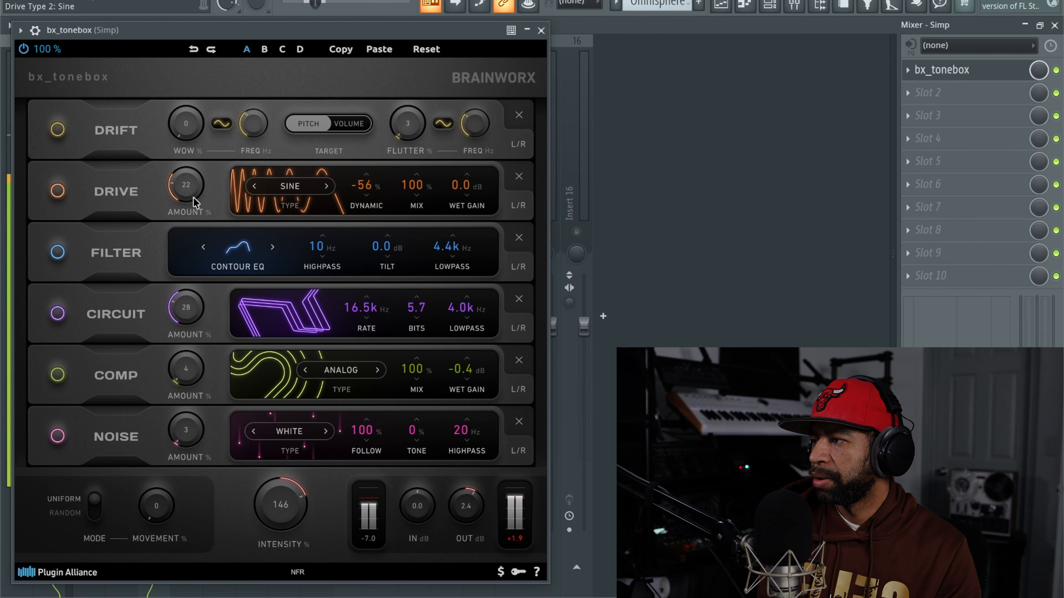
pyautogui.moveTo(180, 186); pyautogui.dragTo(182, 181)
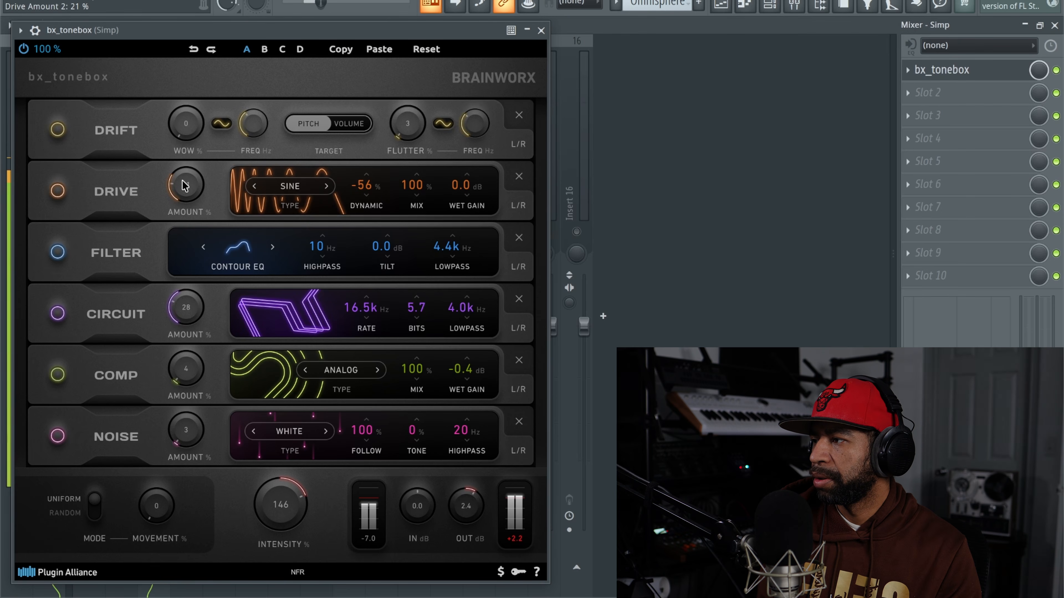
# Change the Drive type to Wavefolder, reduce the amount to 16%, and stop playback
pyautogui.click(326, 186)
pyautogui.moveTo(184, 198); pyautogui.dragTo(184, 200)
pyautogui.click(327, 186)
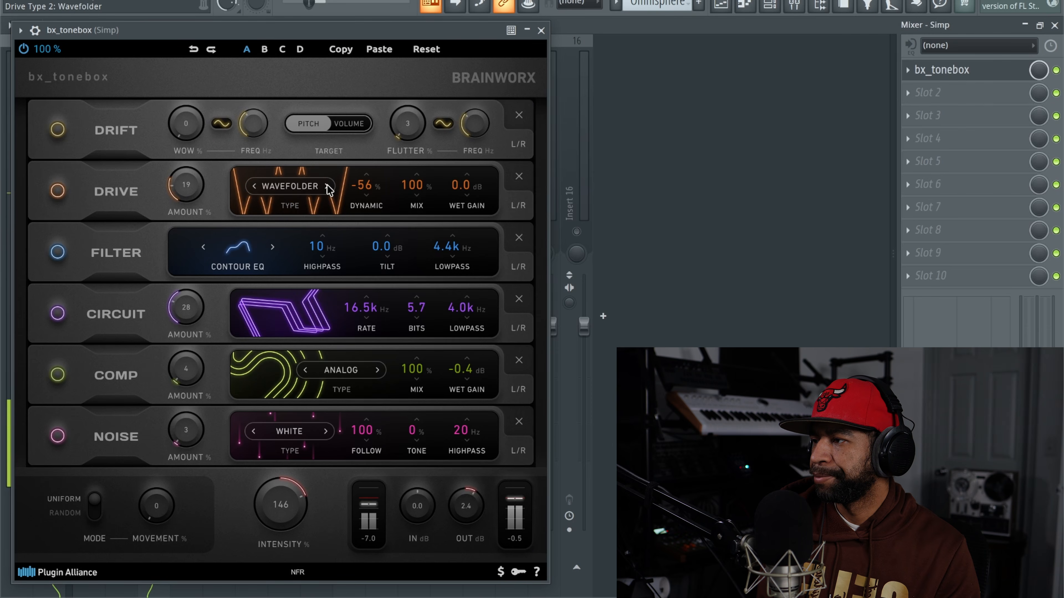
pyautogui.moveTo(180, 188); pyautogui.dragTo(180, 197)
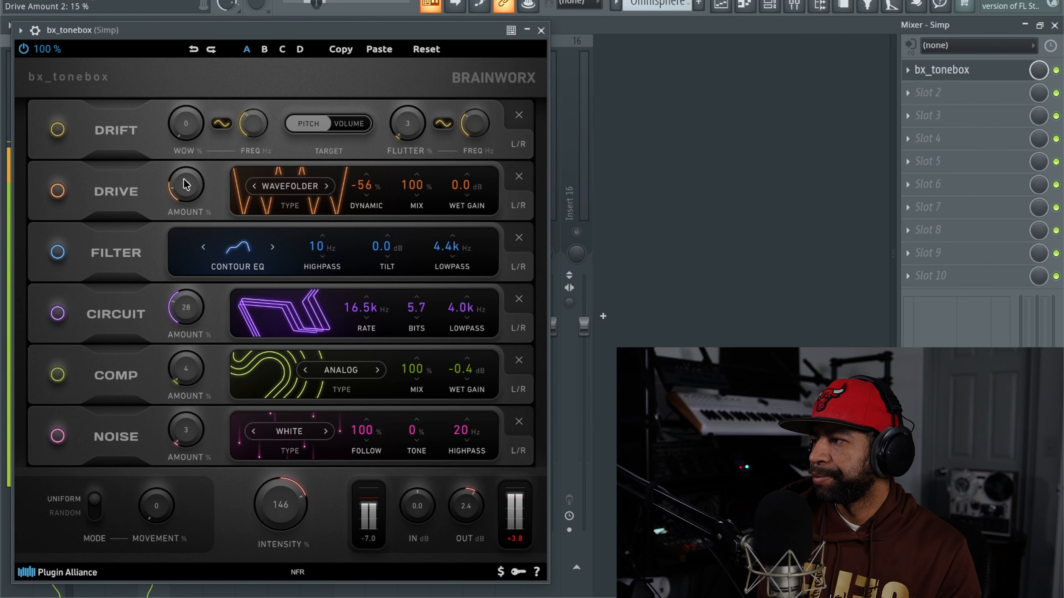
pyautogui.click(333, 0)
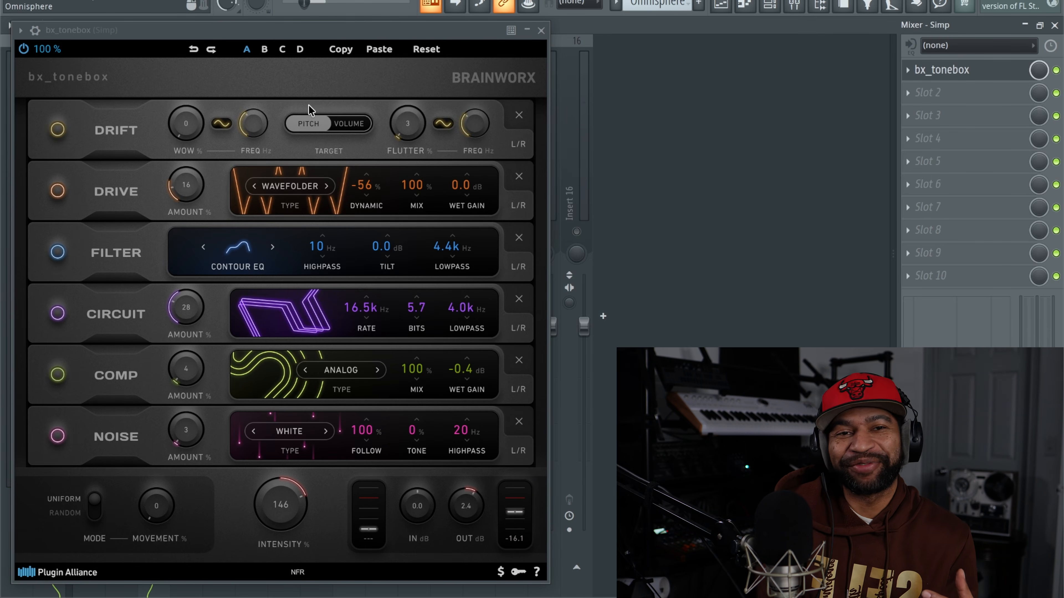
# Audition the beat with the Noise module bypassed, and turn the module back on
pyautogui.click(58, 436)
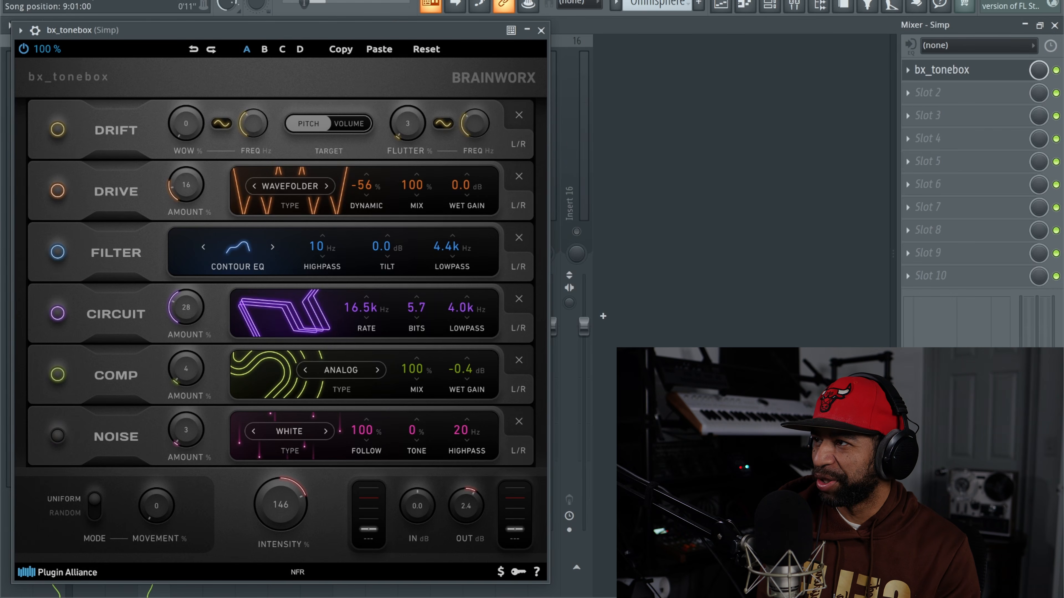
pyautogui.press('space')
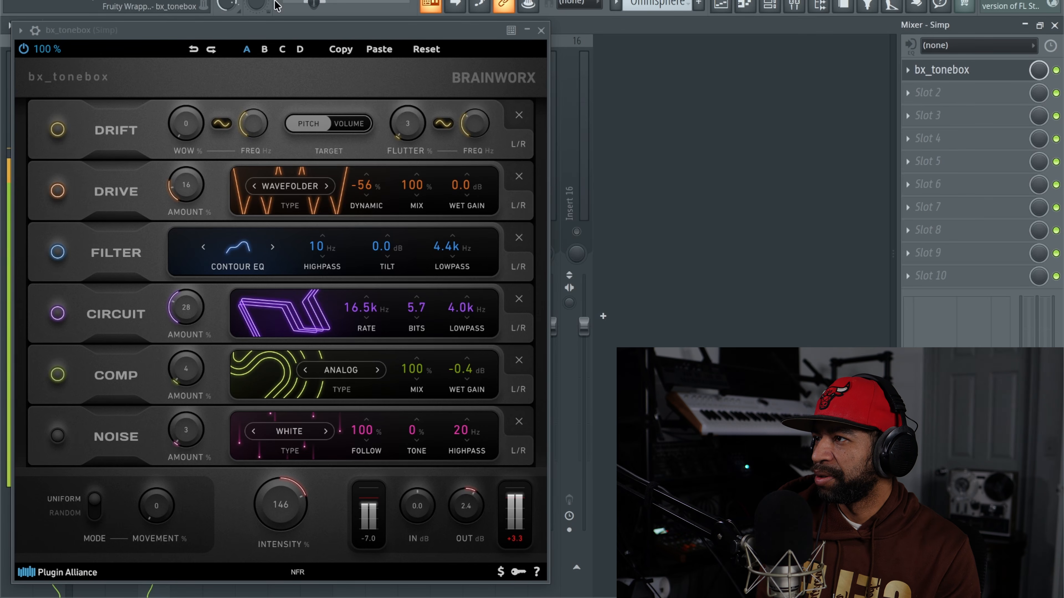
pyautogui.press('space')
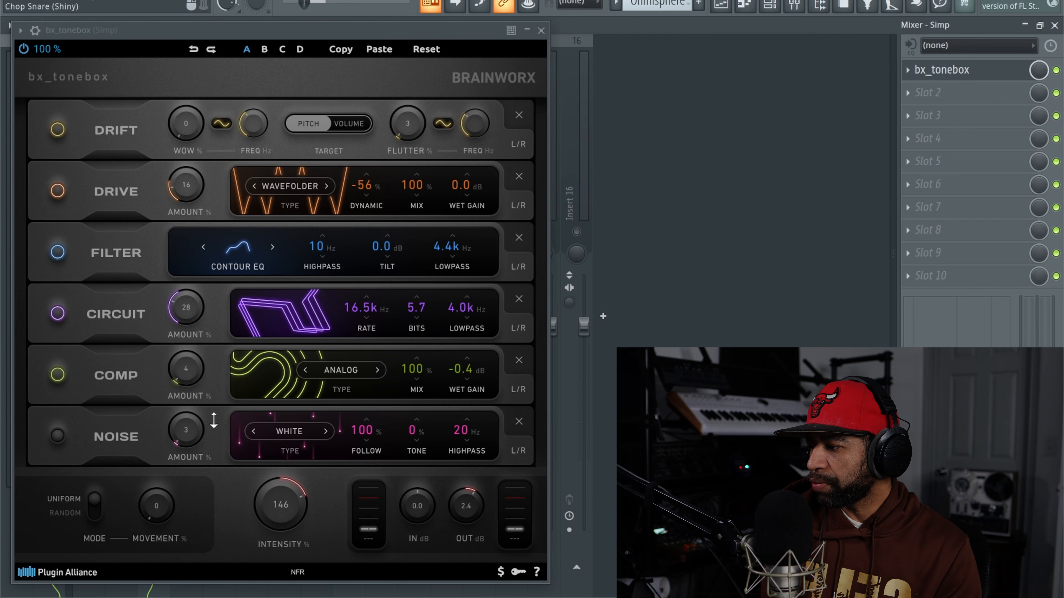
pyautogui.click(57, 436)
# Try the Noise Follow at 0% and play the beat to hear it
pyautogui.moveTo(372, 440); pyautogui.dragTo(368, 553)
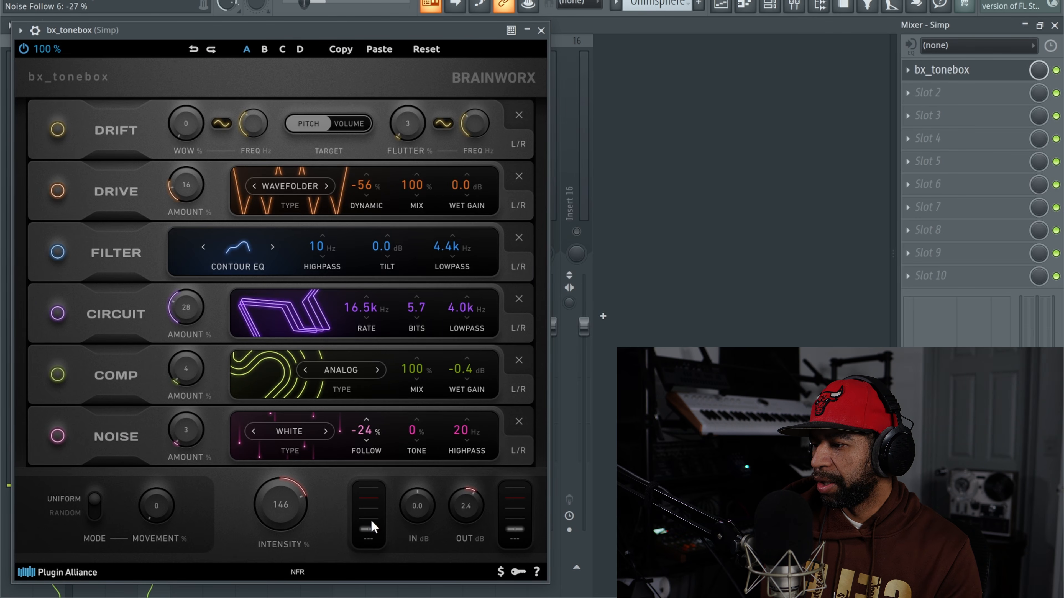
pyautogui.moveTo(376, 503); pyautogui.dragTo(376, 504)
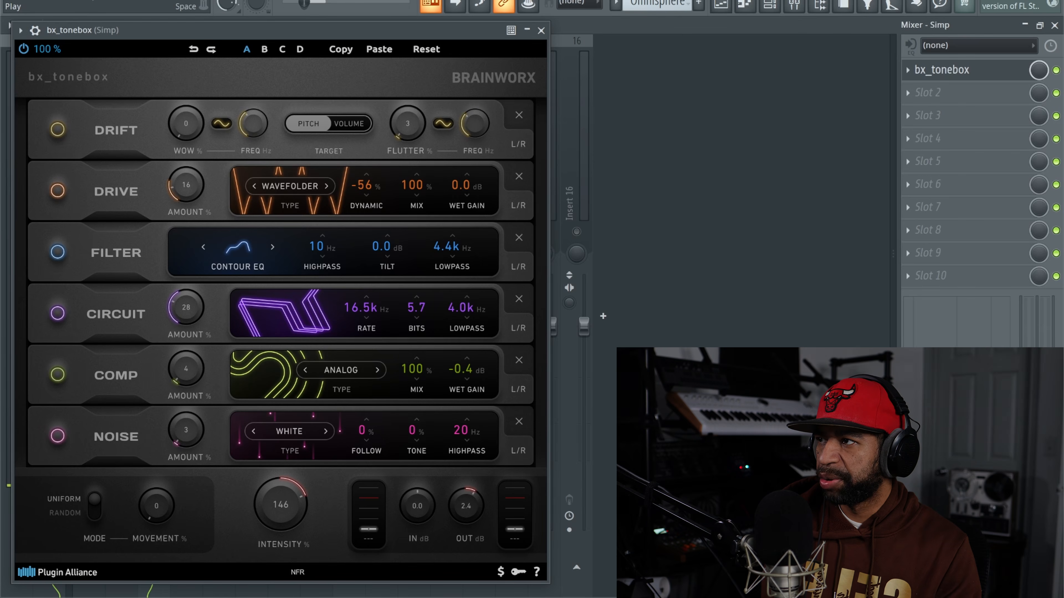
pyautogui.press('space')
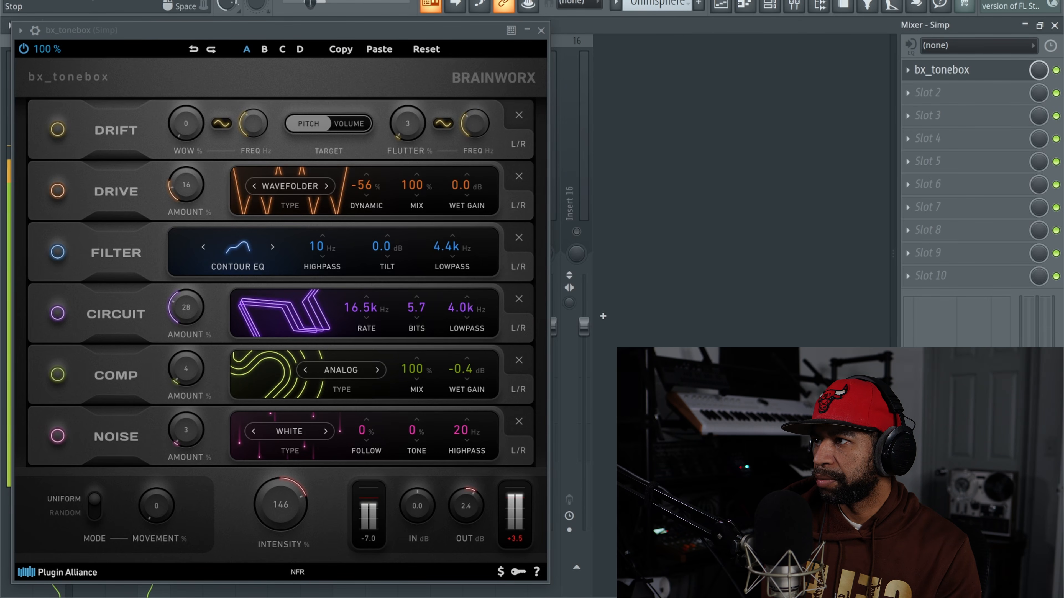
pyautogui.press('space')
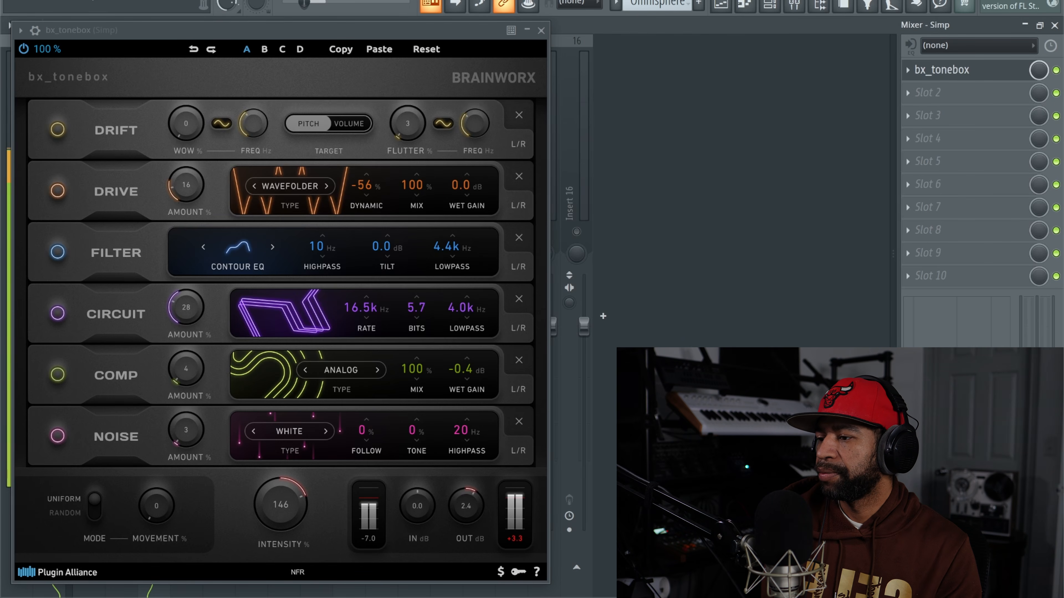
# Set the Noise Follow to 100% and play the beat for comparison
pyautogui.moveTo(359, 427); pyautogui.dragTo(360, 369)
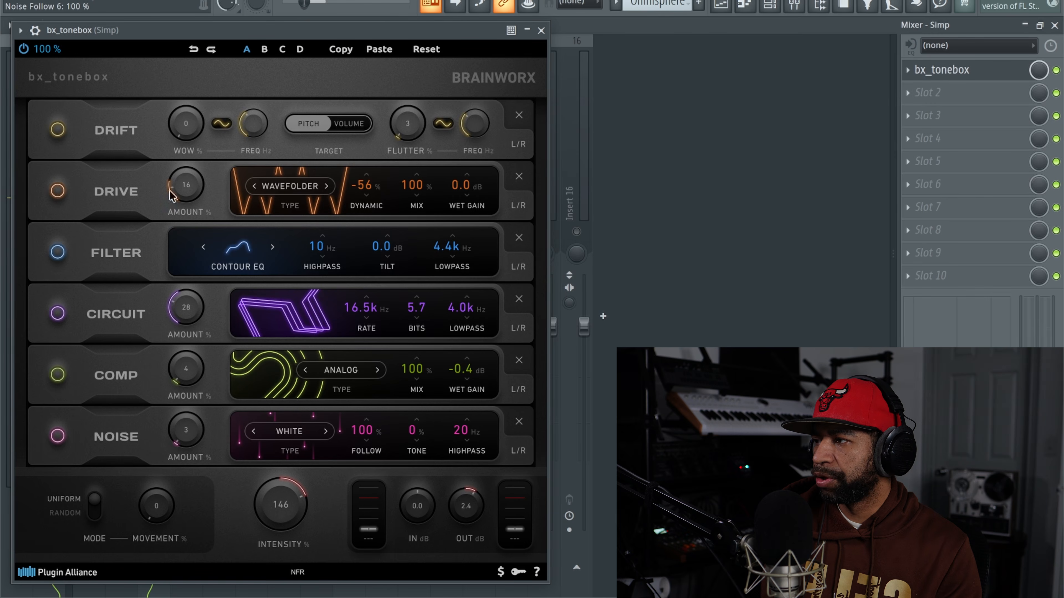
pyautogui.press('space')
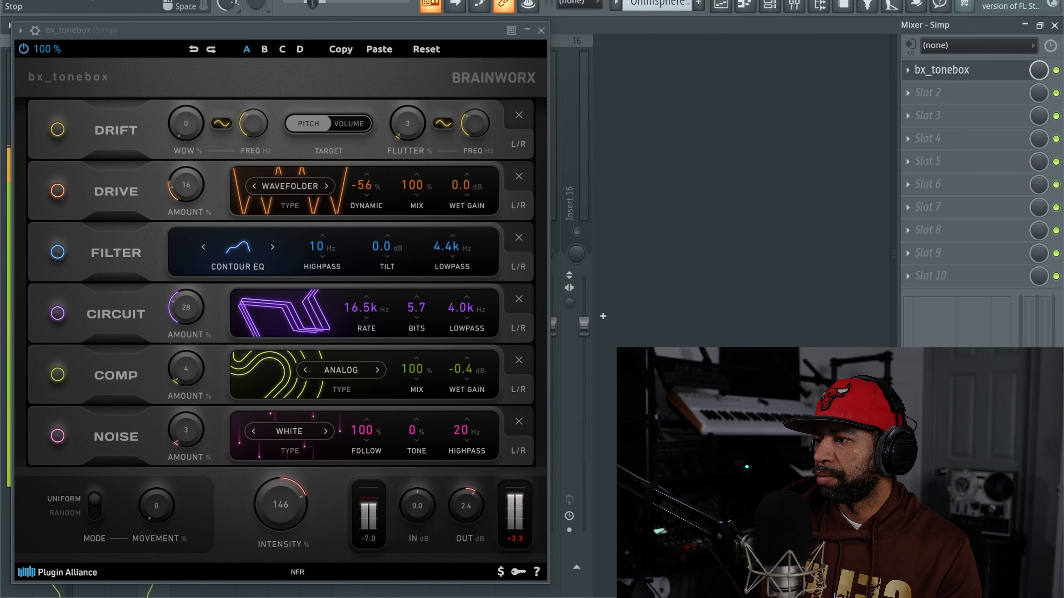
pyautogui.press('space')
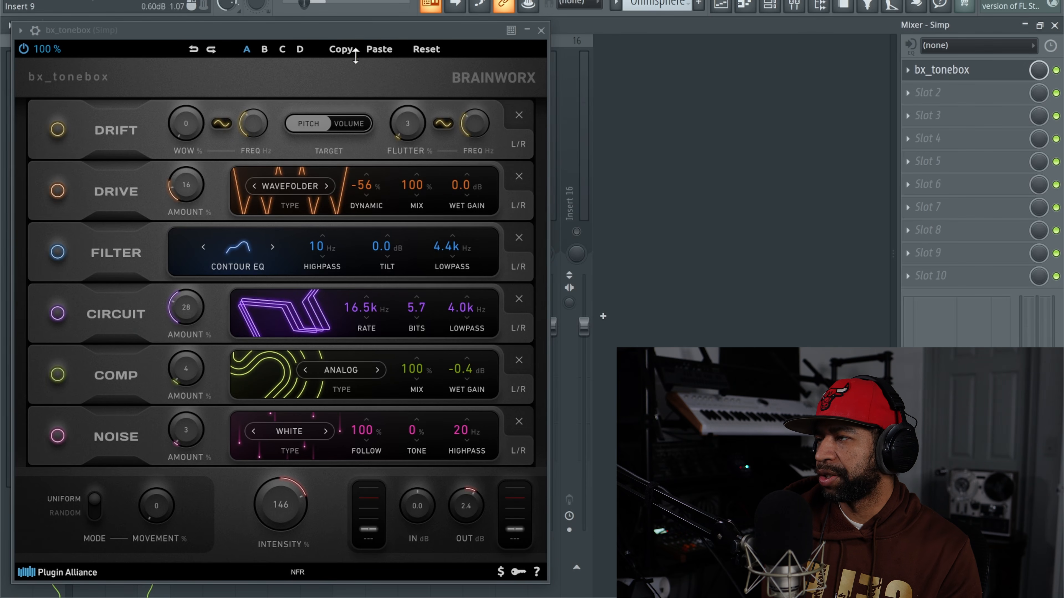
# Start playback, try the Circuit bit depth at 4.0, and raise it to 11.5
pyautogui.click(315, 1)
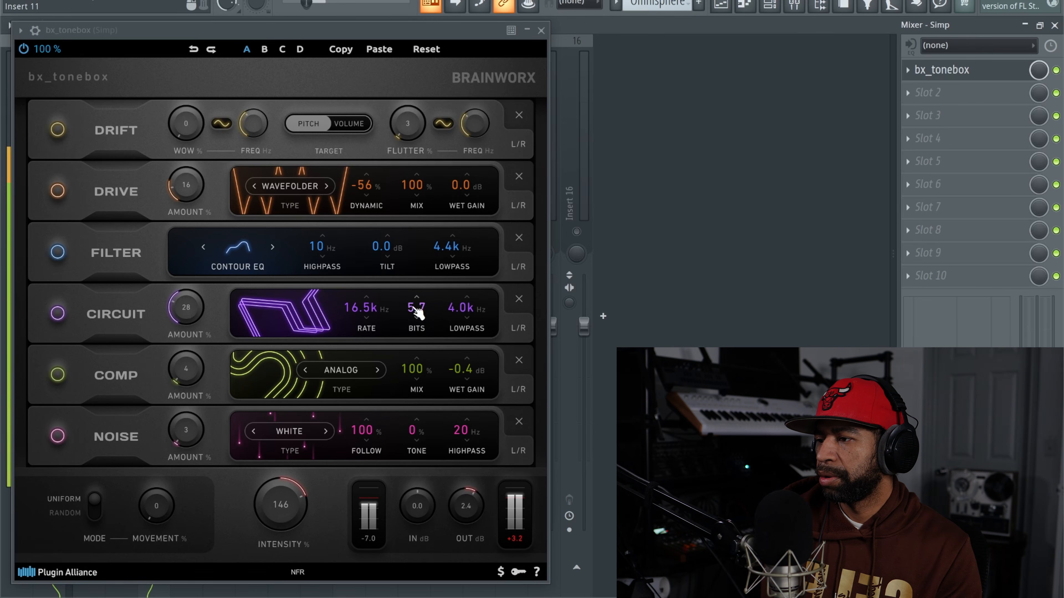
pyautogui.moveTo(414, 324); pyautogui.dragTo(413, 333)
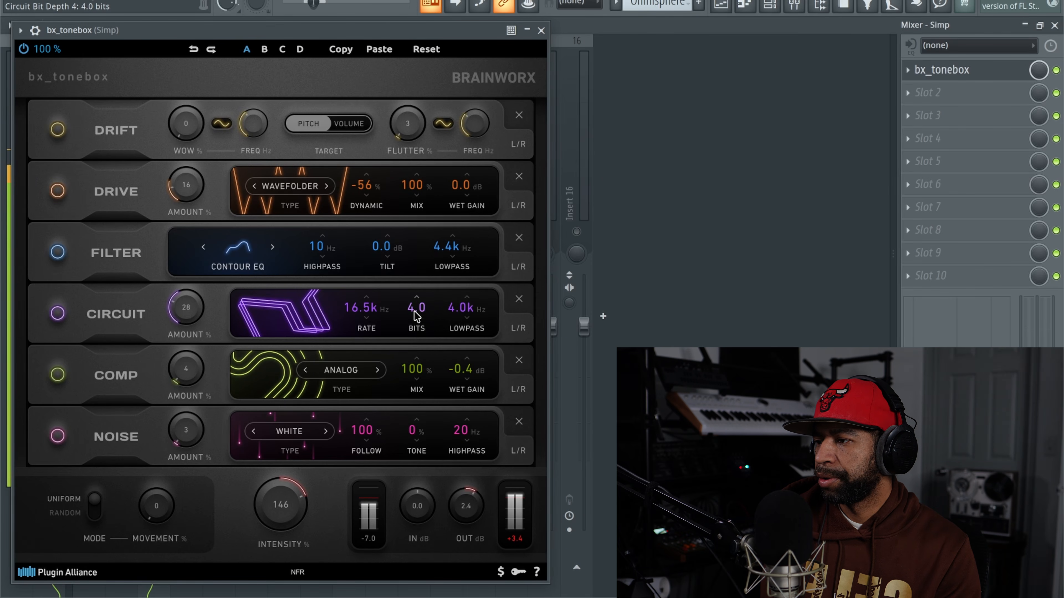
pyautogui.moveTo(433, 244); pyautogui.dragTo(433, 230)
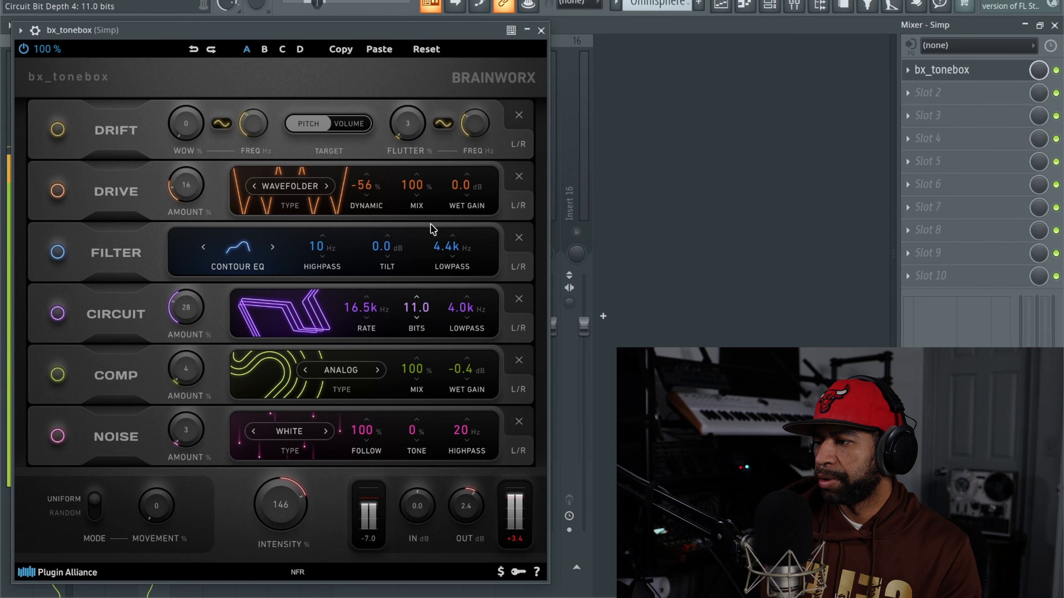
# Try the Circuit rate at 44.1 kHz during playback and lower it to 1.0 kHz
pyautogui.moveTo(367, 309); pyautogui.dragTo(371, 269)
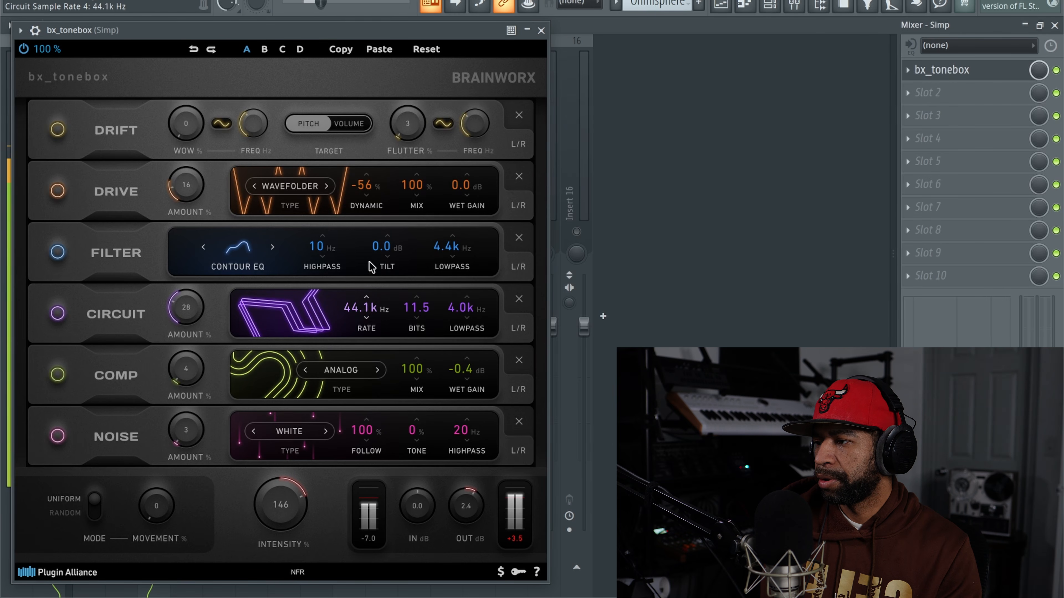
pyautogui.moveTo(368, 325); pyautogui.dragTo(366, 401)
pyautogui.scroll(-3, 367, 331)
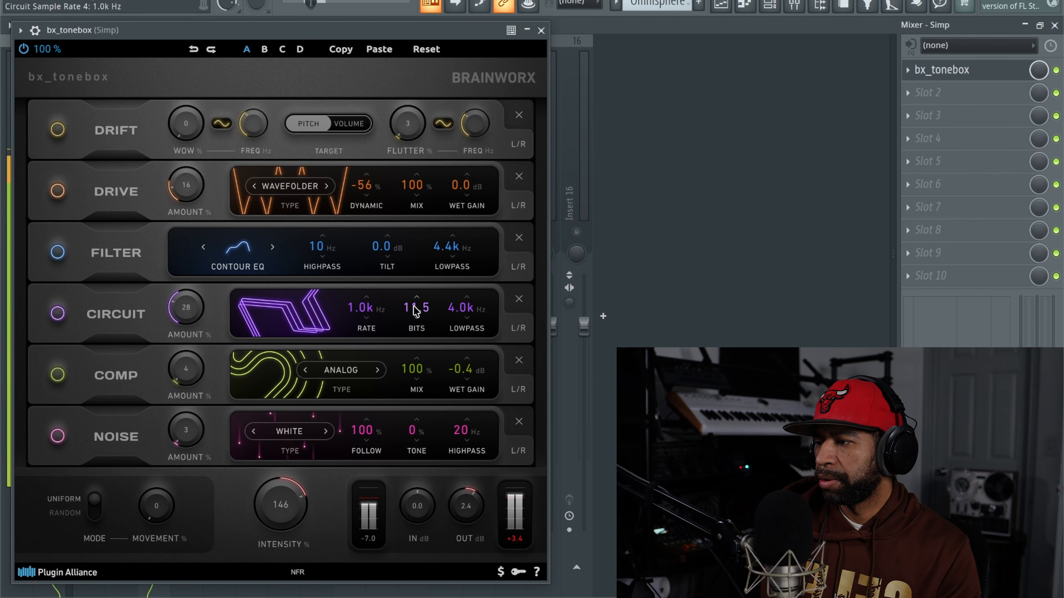
# Set the Circuit bits to 13.9, try a 2.0 kHz rate with 822 Hz lowpass, and raise them to 3.7 kHz and 2.2 kHz
pyautogui.moveTo(415, 310)
pyautogui.mouseDown()
pyautogui.moveTo(416, 389)
pyautogui.moveTo(424, 296)
pyautogui.mouseUp()
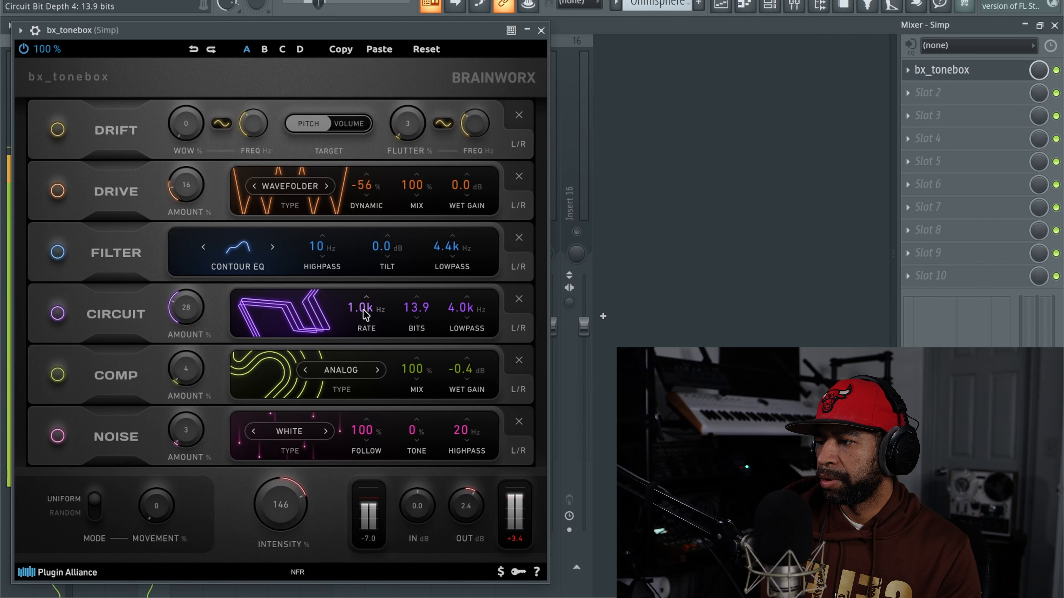
pyautogui.moveTo(363, 310); pyautogui.dragTo(460, 360)
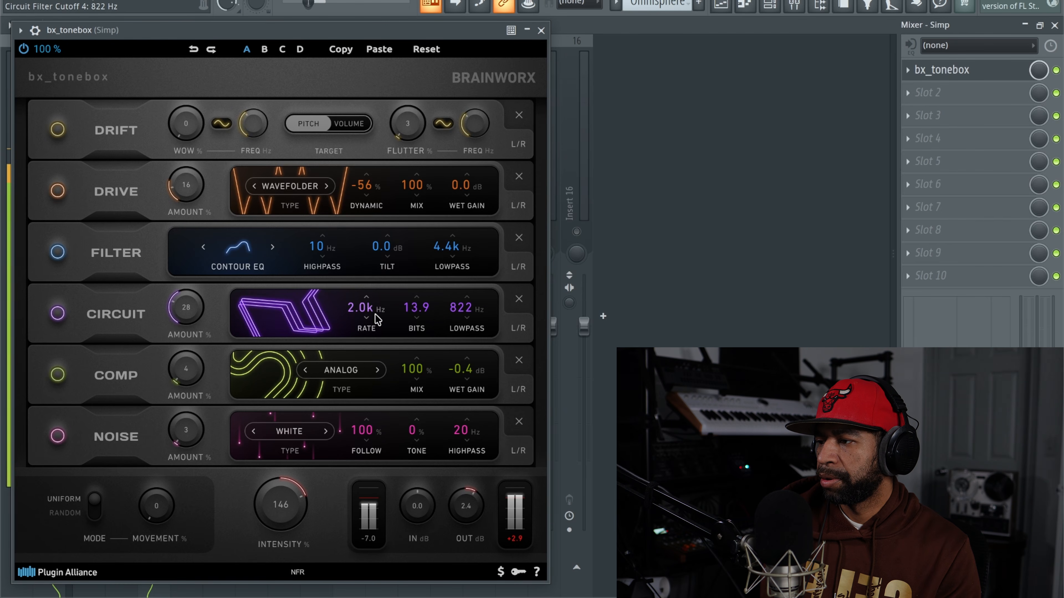
pyautogui.moveTo(368, 312); pyautogui.dragTo(368, 287)
pyautogui.moveTo(471, 308)
pyautogui.mouseDown()
pyautogui.moveTo(469, 330)
pyautogui.moveTo(469, 290)
pyautogui.mouseUp()
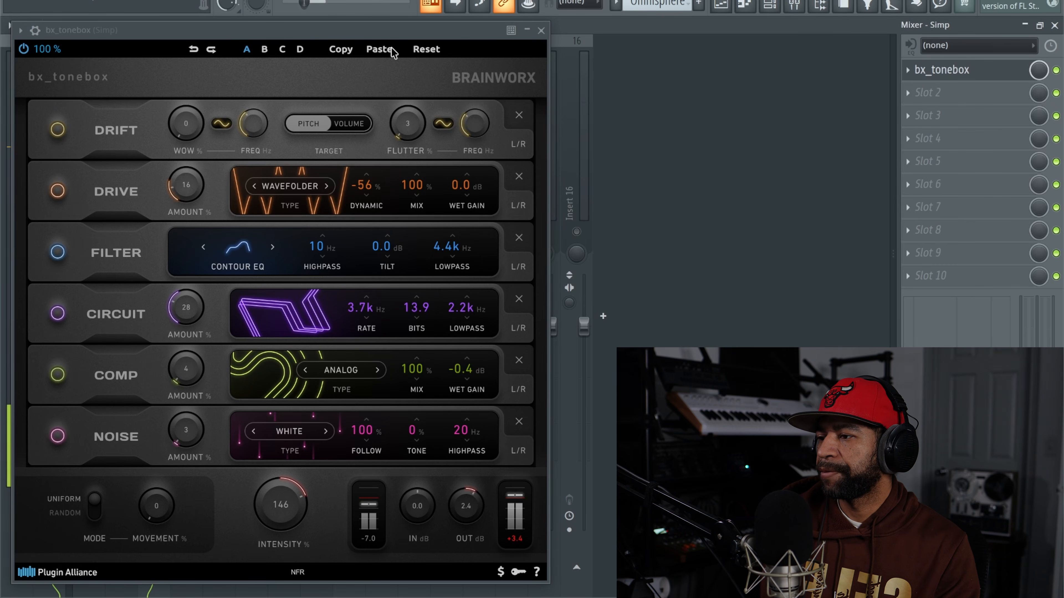
# Try the Circuit at 18.8 kHz and 16.0 bits with a 20.0 kHz lowpass, set the rate to 14.0 kHz, and lower the bits
pyautogui.moveTo(412, 305); pyautogui.dragTo(360, 242)
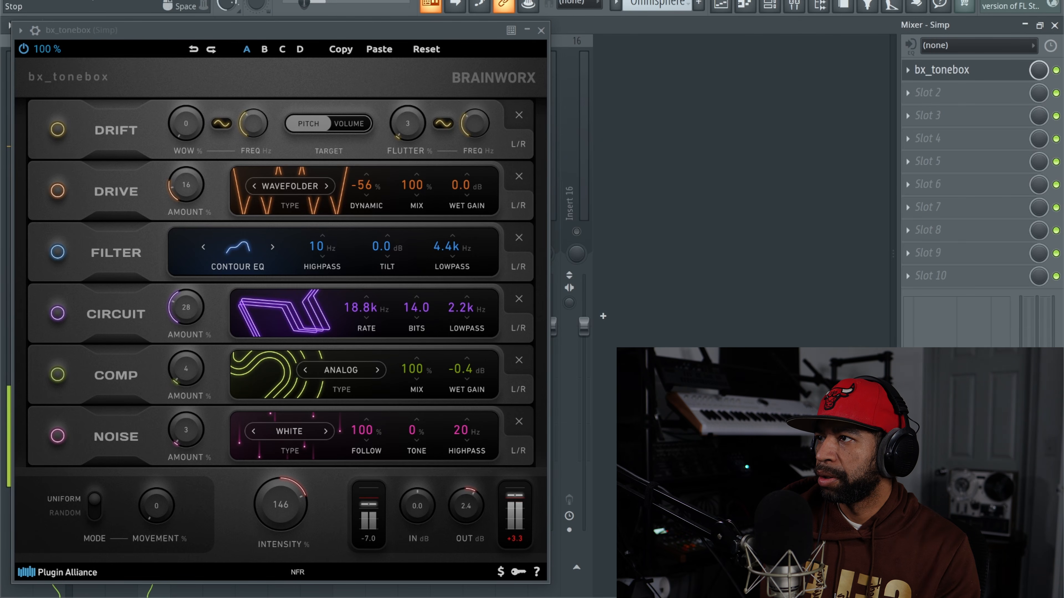
pyautogui.moveTo(414, 309); pyautogui.dragTo(414, 281)
pyautogui.moveTo(458, 309); pyautogui.dragTo(475, 244)
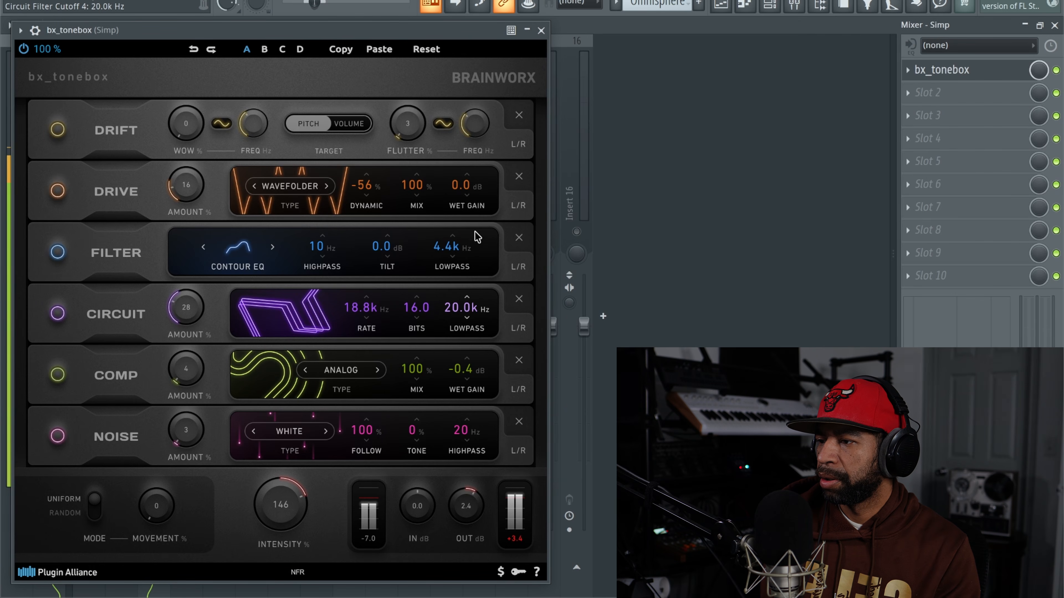
pyautogui.moveTo(369, 308); pyautogui.dragTo(368, 323)
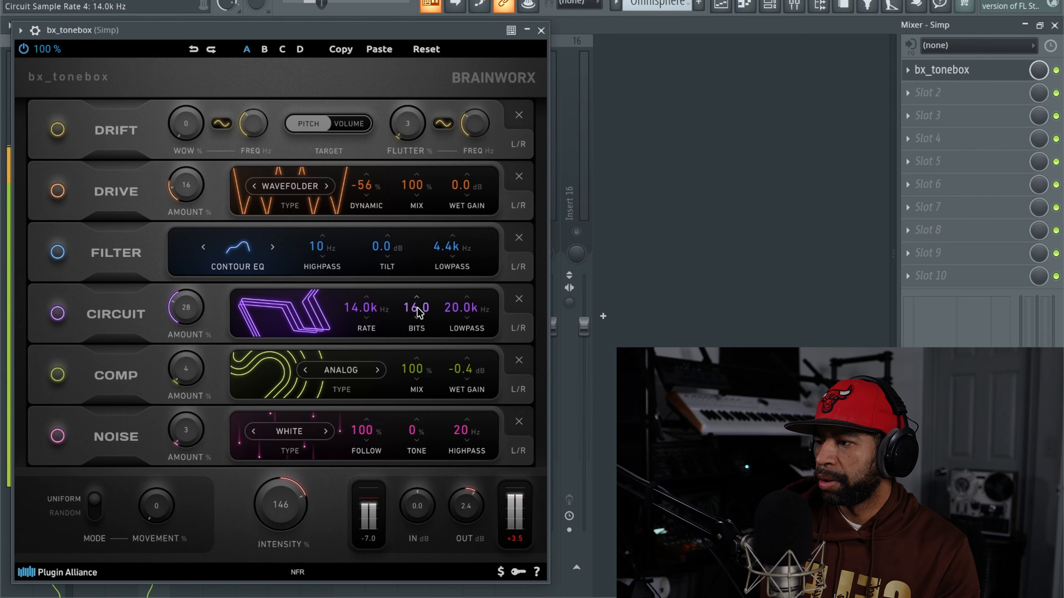
pyautogui.moveTo(416, 313); pyautogui.dragTo(413, 339)
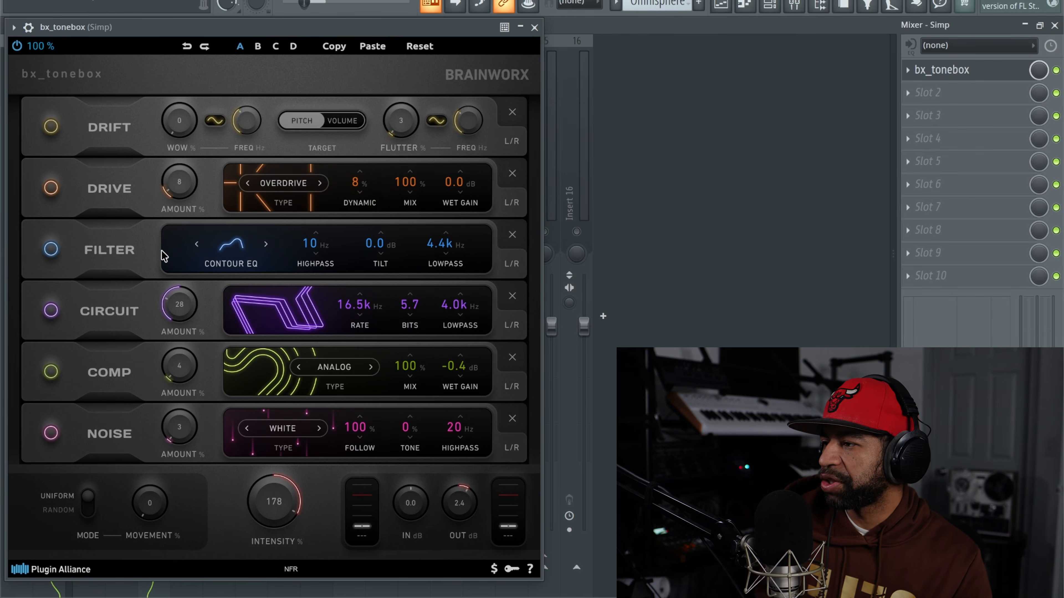
# Review the available Filter types without changing the Contour EQ selection
pyautogui.click(231, 254)
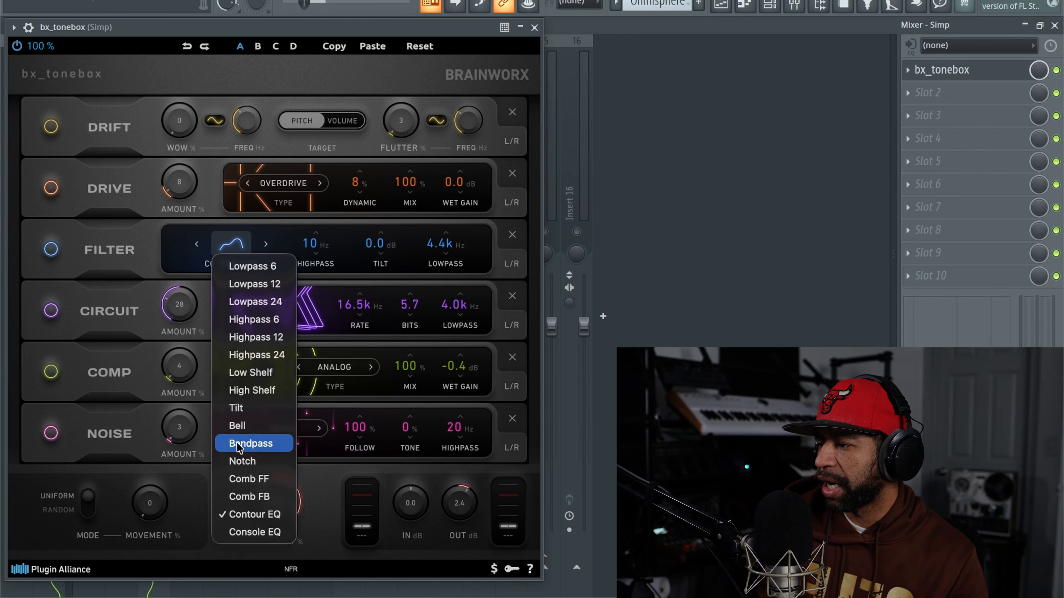
pyautogui.click(140, 250)
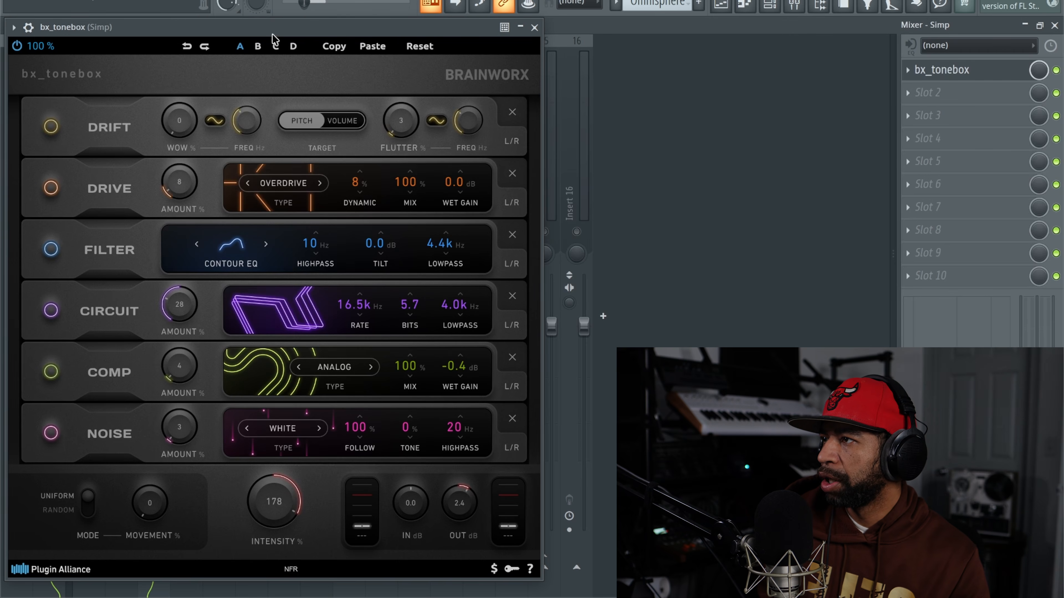
# Start playback, try the Contour EQ lowpass at 2.3 kHz, and set the highpass to 100 Hz and the lowpass to 725 Hz
pyautogui.click(312, 0)
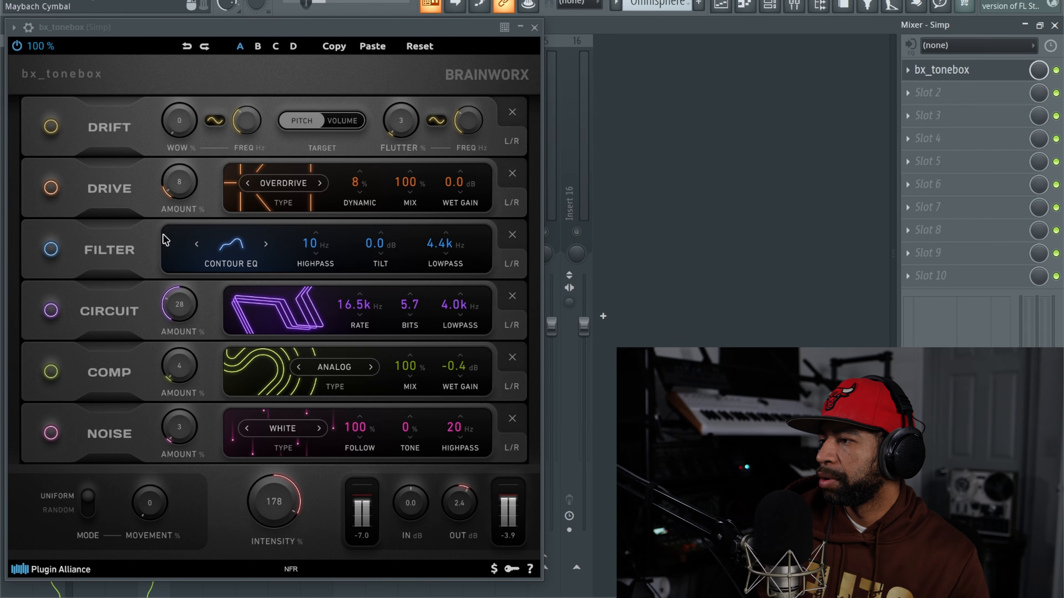
pyautogui.moveTo(436, 250); pyautogui.dragTo(437, 275)
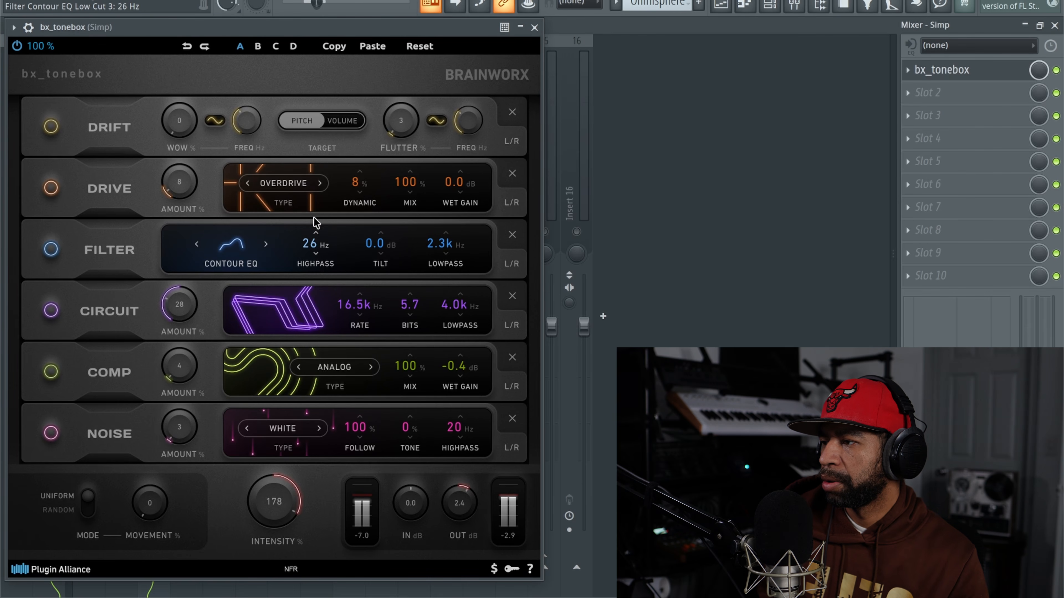
pyautogui.moveTo(319, 196); pyautogui.dragTo(319, 193)
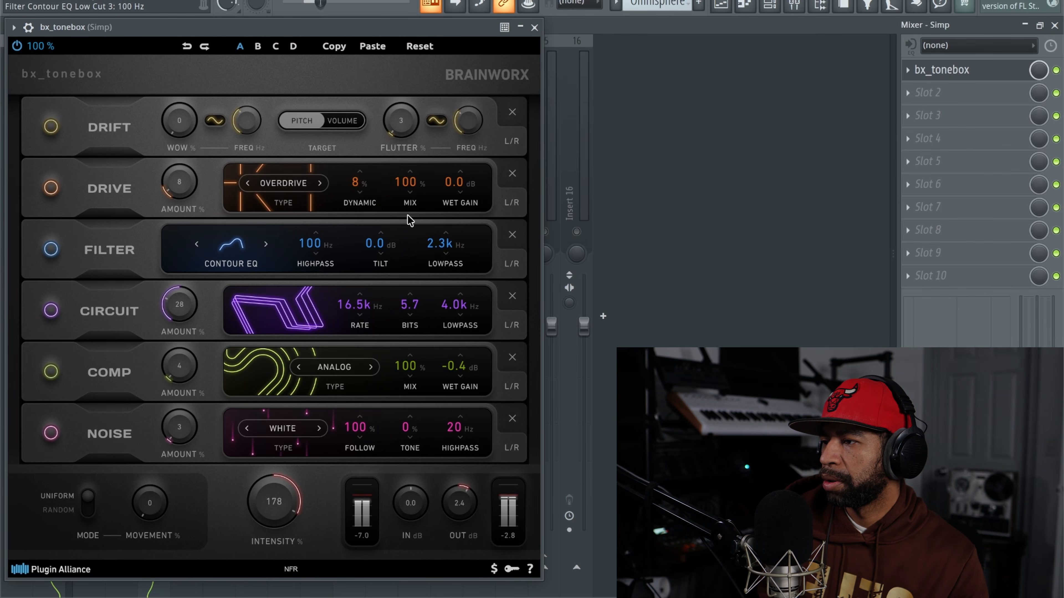
pyautogui.moveTo(435, 246); pyautogui.dragTo(435, 283)
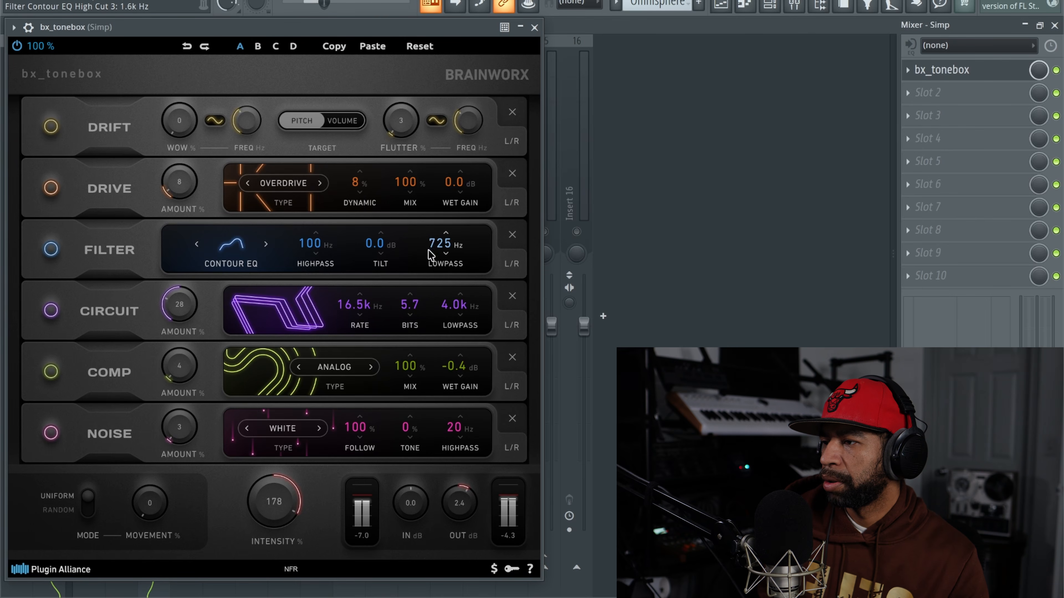
# Try the Console EQ and Highpass 12 filter types, and settle on Lowpass 24 at 129 Hz with a Q of 0.62
pyautogui.click(266, 245)
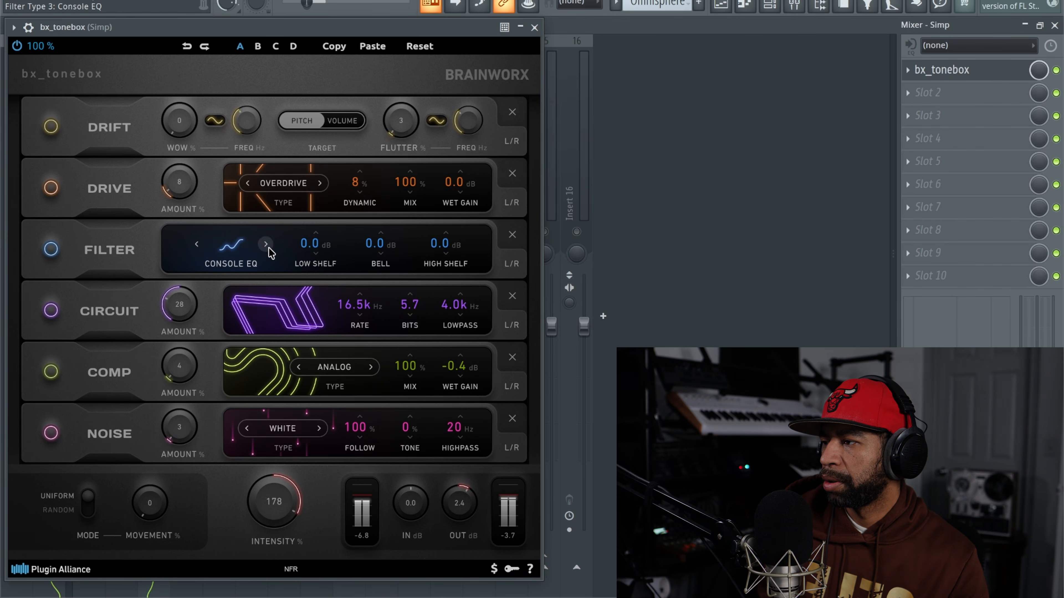
pyautogui.click(232, 245)
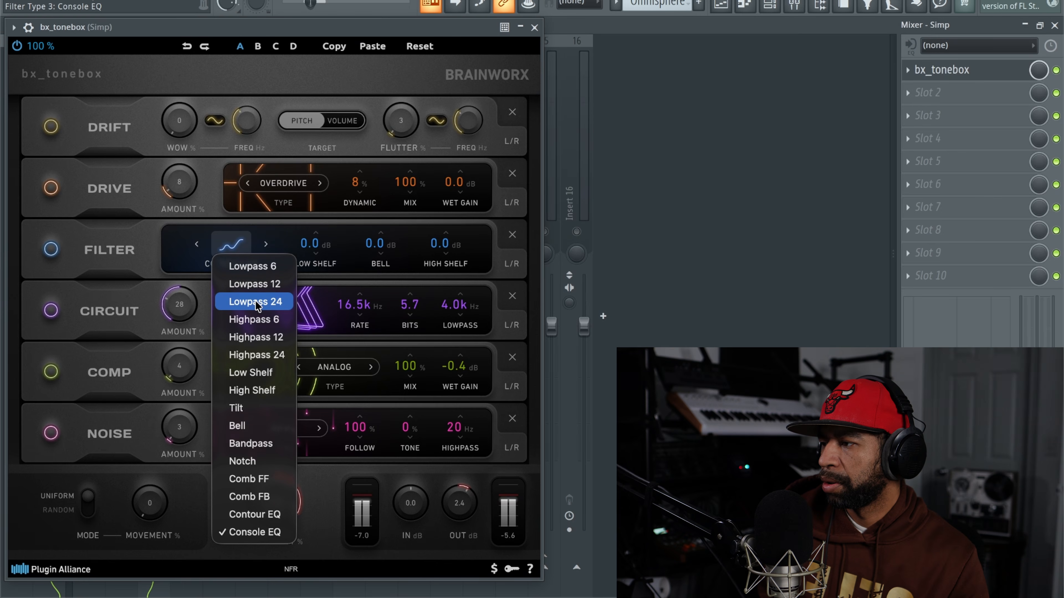
pyautogui.click(255, 338)
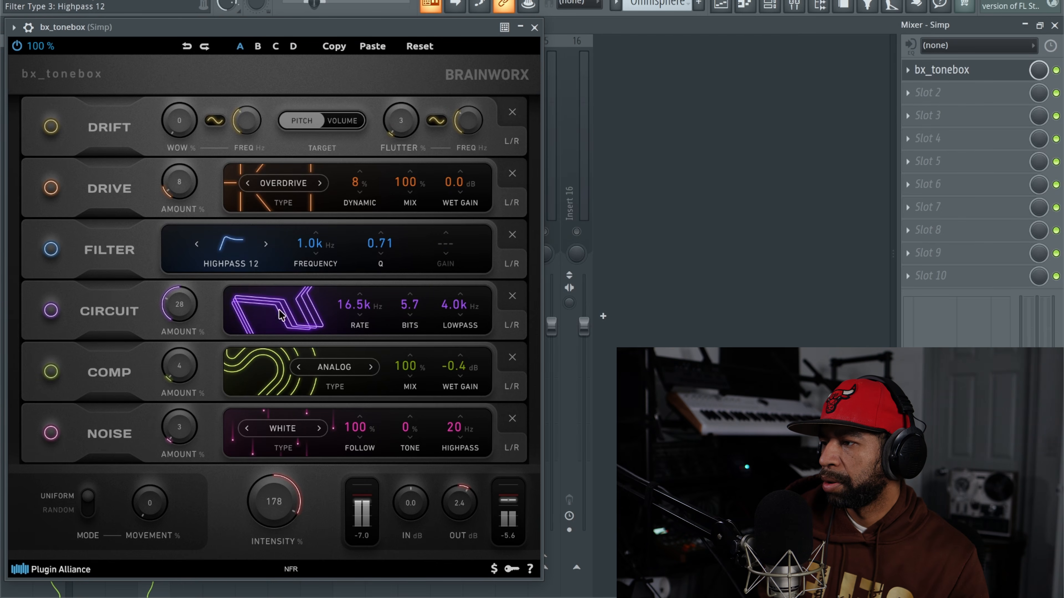
pyautogui.click(265, 244)
pyautogui.click(197, 246)
pyautogui.click(198, 246)
pyautogui.click(197, 246)
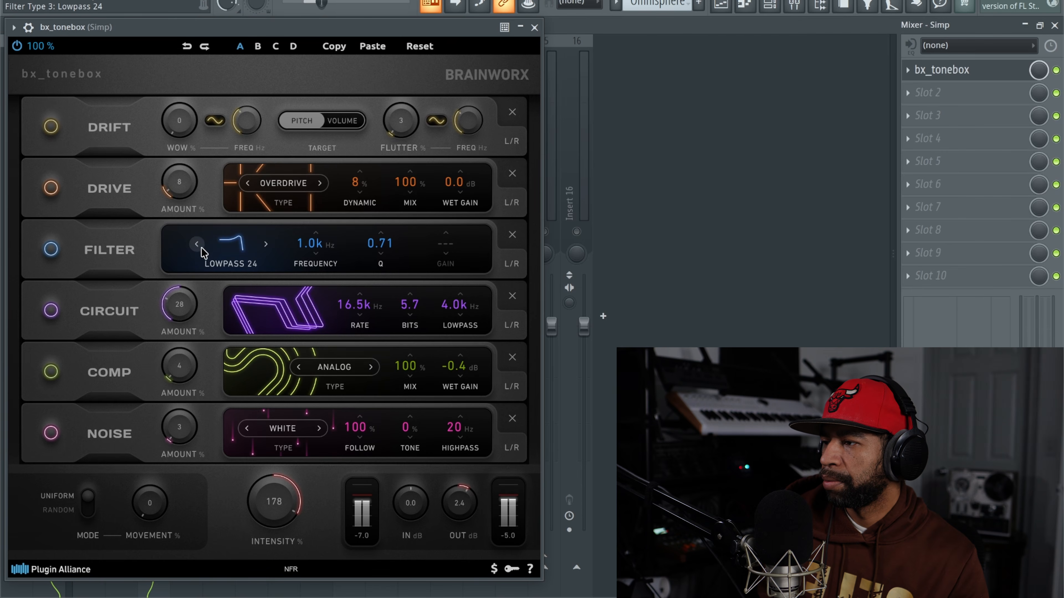
pyautogui.moveTo(380, 245); pyautogui.dragTo(331, 292)
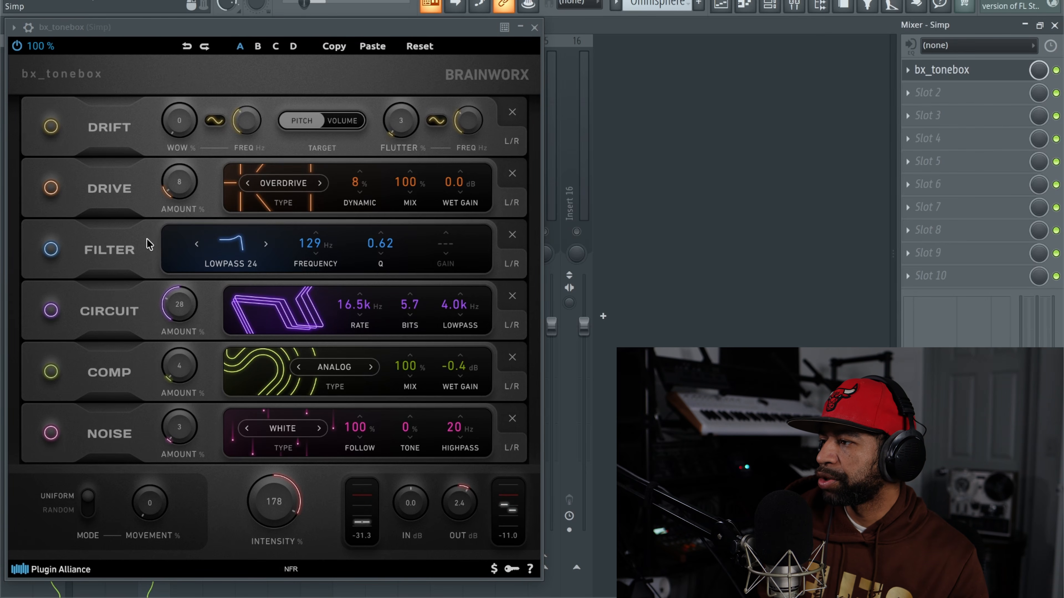
# Reorder the modules: try Filter below and above Noise, return it below Drive, and place Circuit below Comp
pyautogui.moveTo(118, 252); pyautogui.dragTo(98, 438)
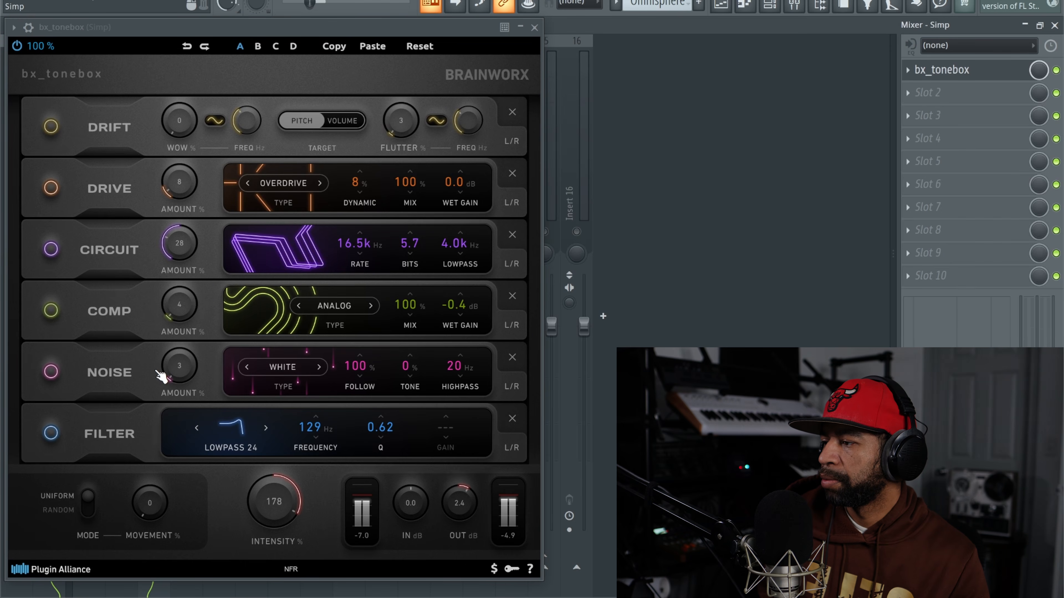
pyautogui.moveTo(150, 427); pyautogui.dragTo(151, 372)
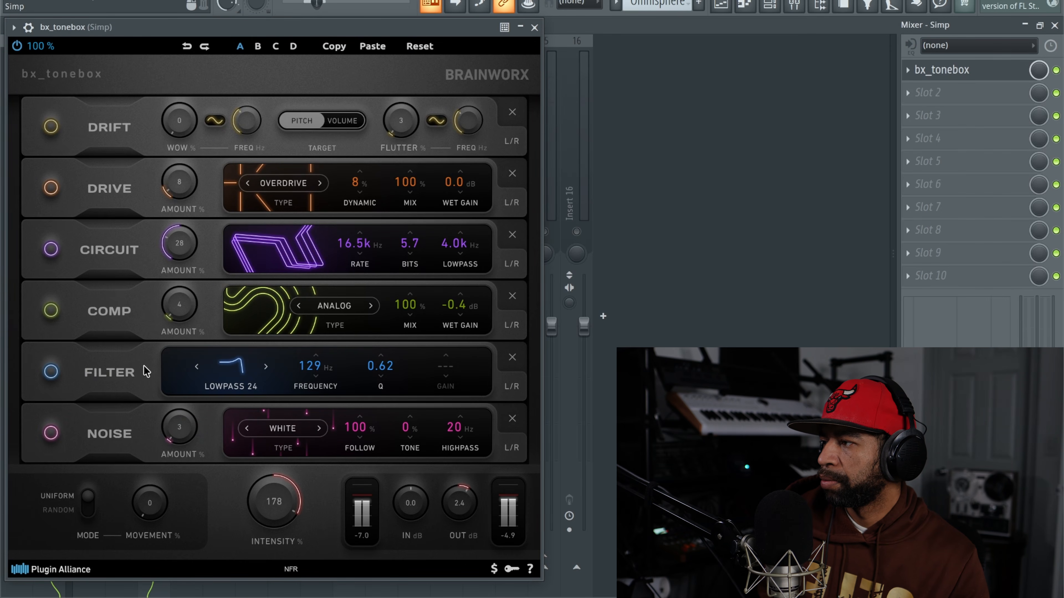
pyautogui.moveTo(124, 377); pyautogui.dragTo(145, 263)
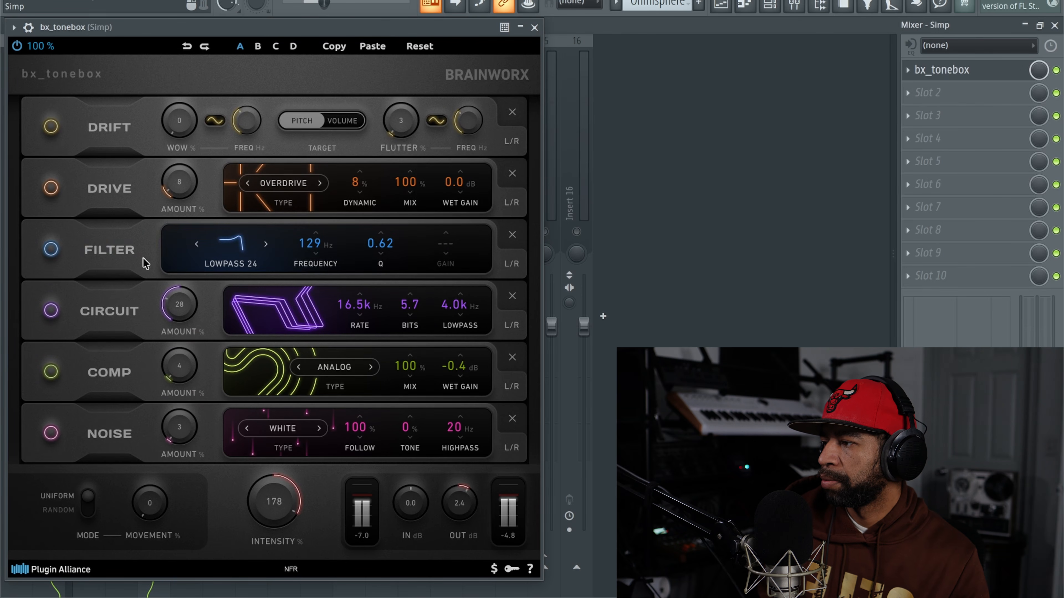
pyautogui.moveTo(119, 310); pyautogui.dragTo(111, 373)
pyautogui.moveTo(113, 195); pyautogui.dragTo(131, 212)
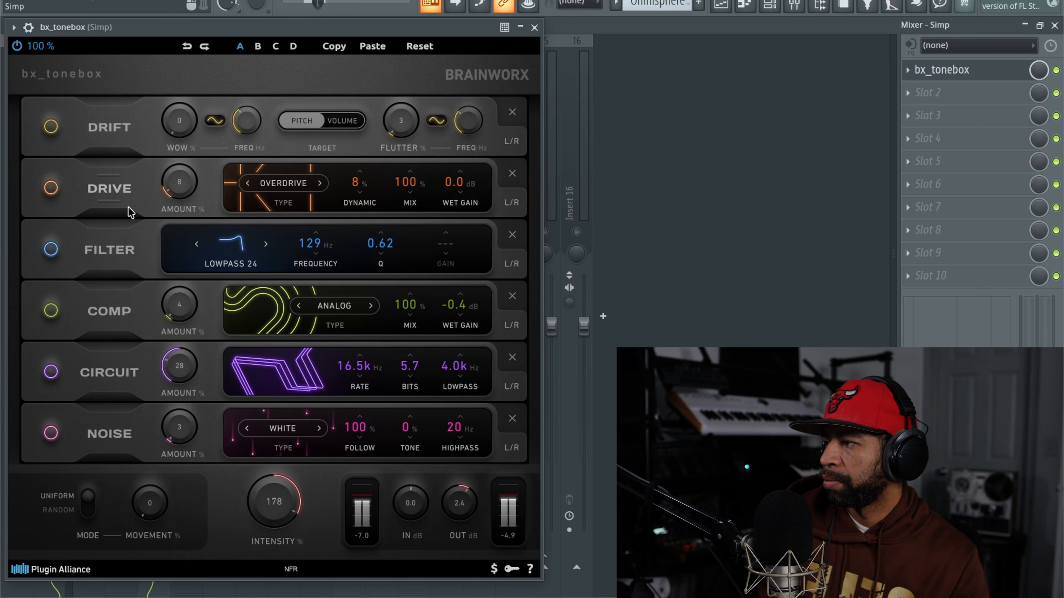
pyautogui.click(335, 0)
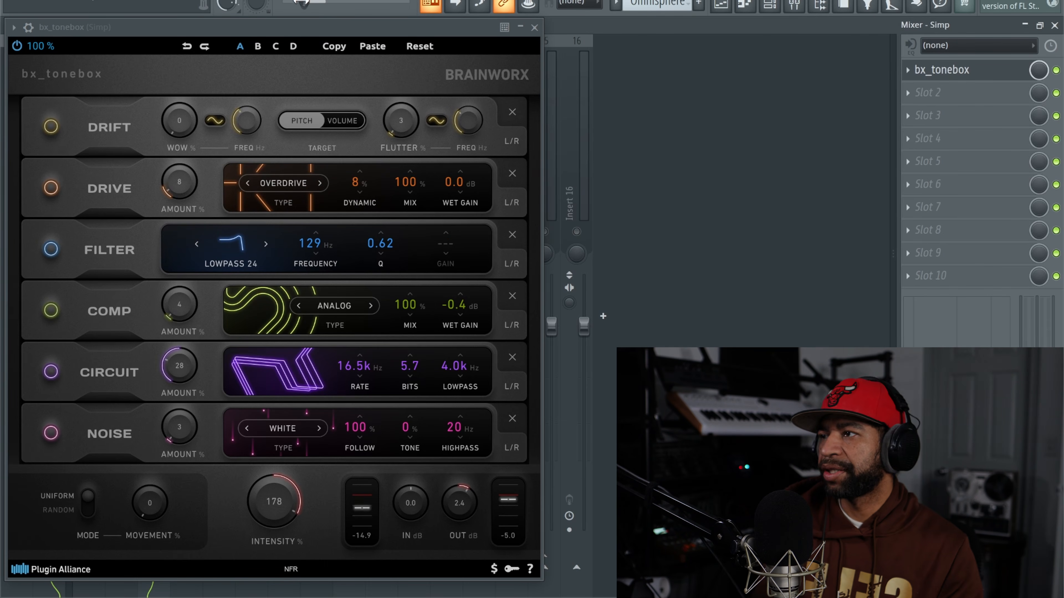
pyautogui.click(53, 256)
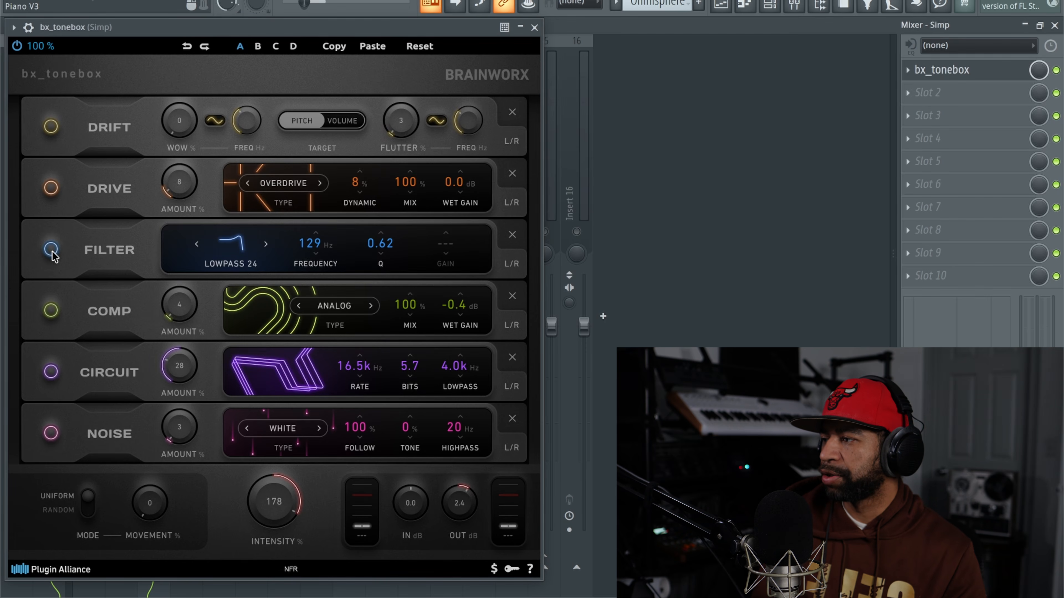
# Unsolo the Simp track to reactivate all mixer tracks, and open and enable bx_tonebox on Insert 15 during playback
pyautogui.click(535, 27)
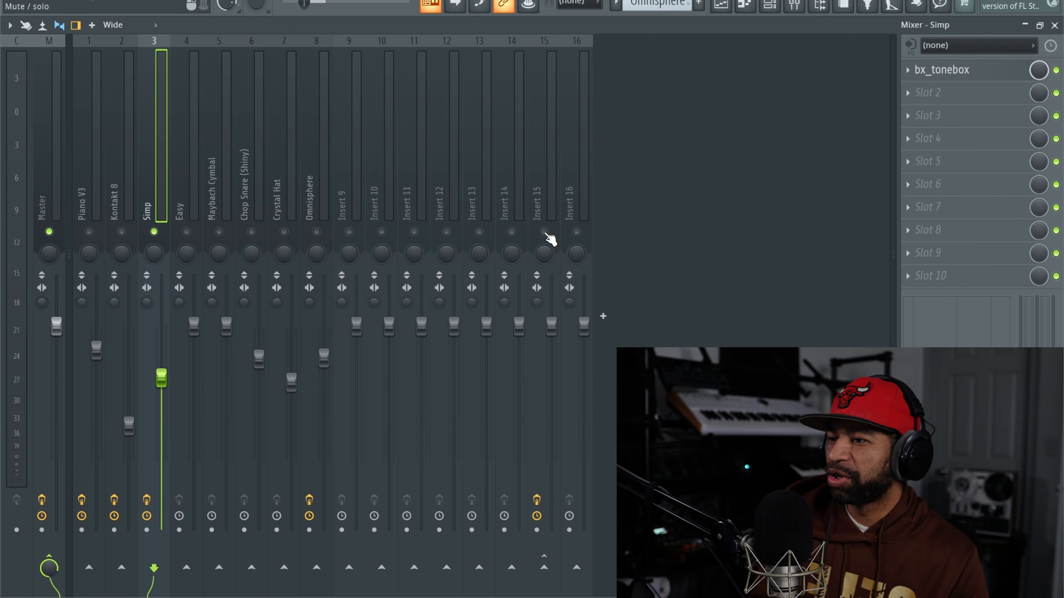
pyautogui.click(544, 231)
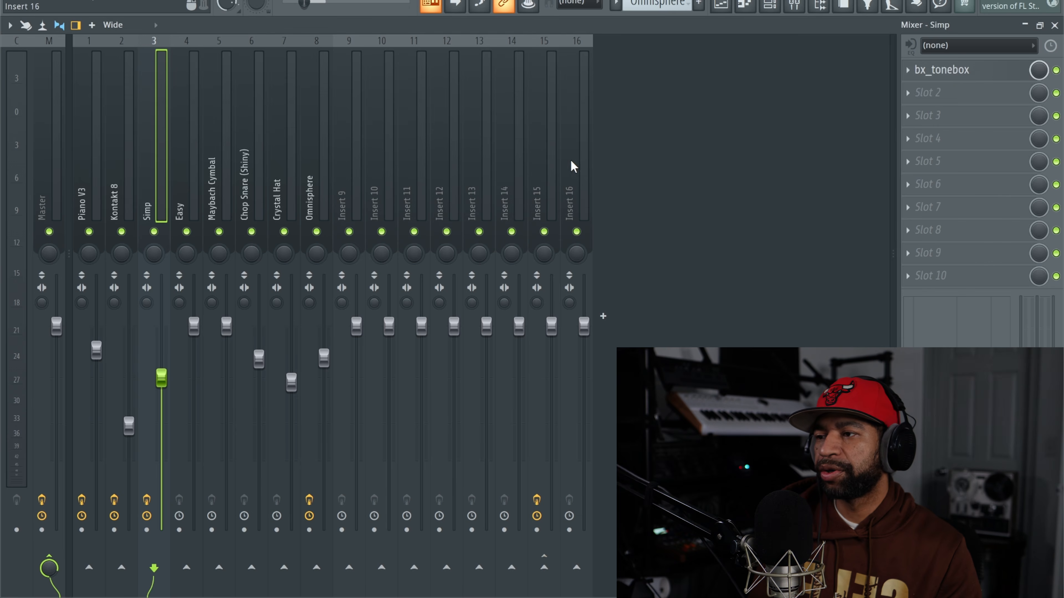
pyautogui.click(546, 178)
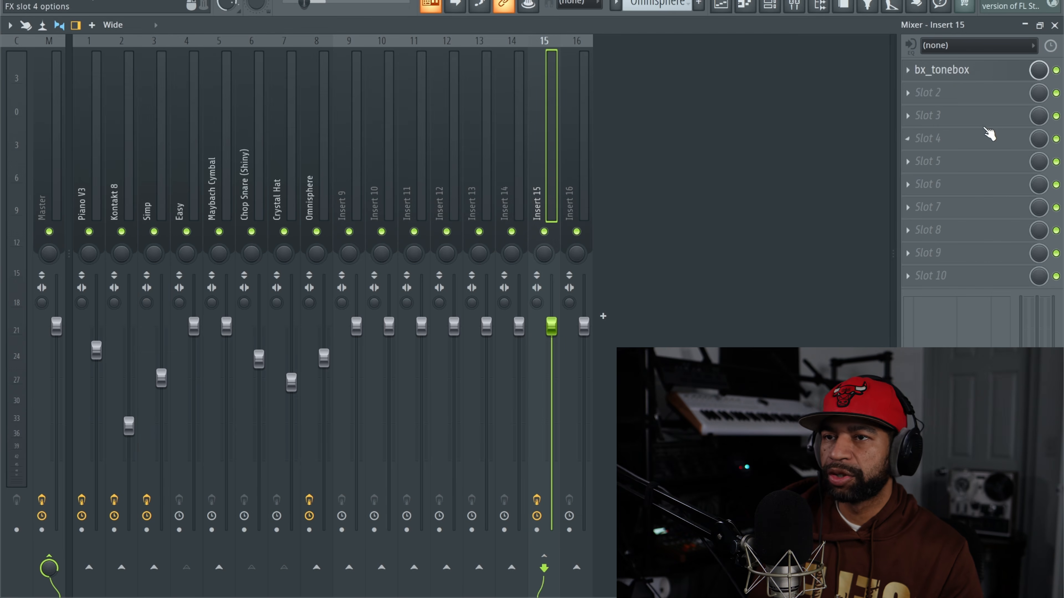
pyautogui.click(975, 75)
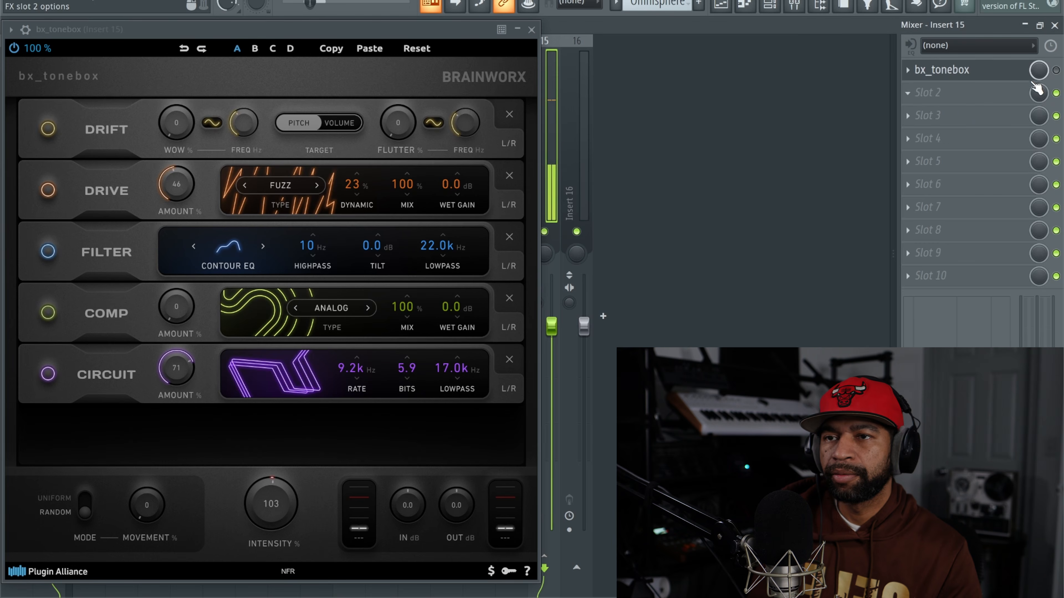
pyautogui.click(1056, 71)
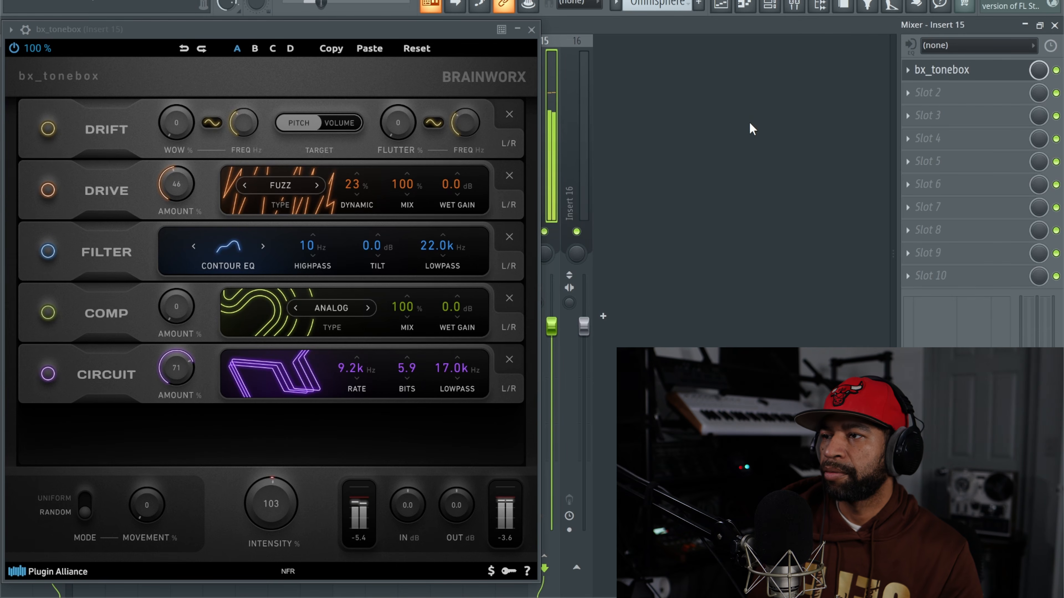
# Isolate the drum tracks in the mixer: Easy, Chop Snare (Shiny) and Crystal Hat
pyautogui.moveTo(413, 28); pyautogui.dragTo(744, 15)
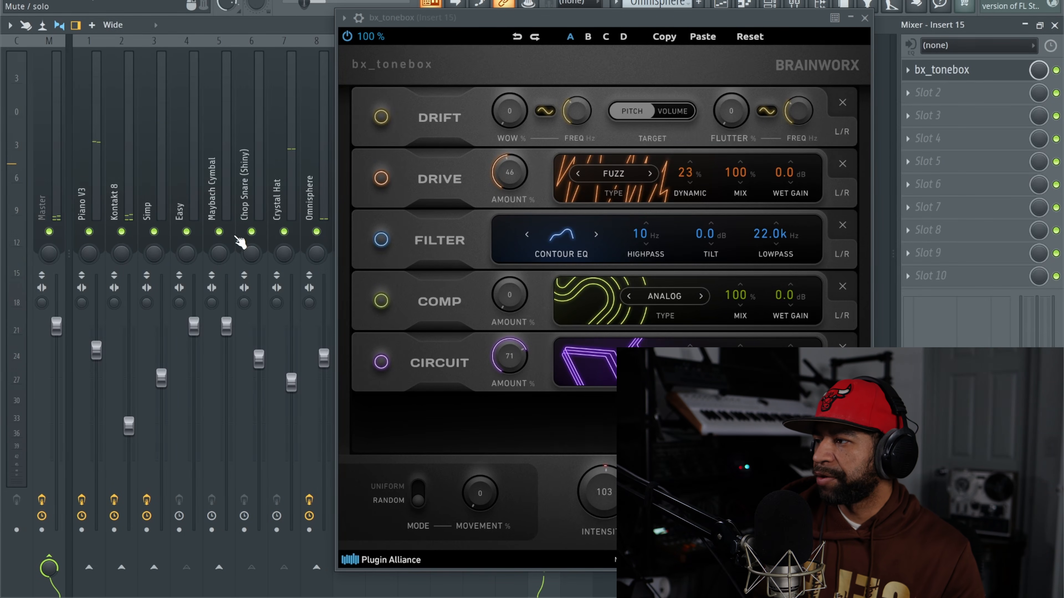
pyautogui.rightClick(251, 231)
pyautogui.click(187, 232)
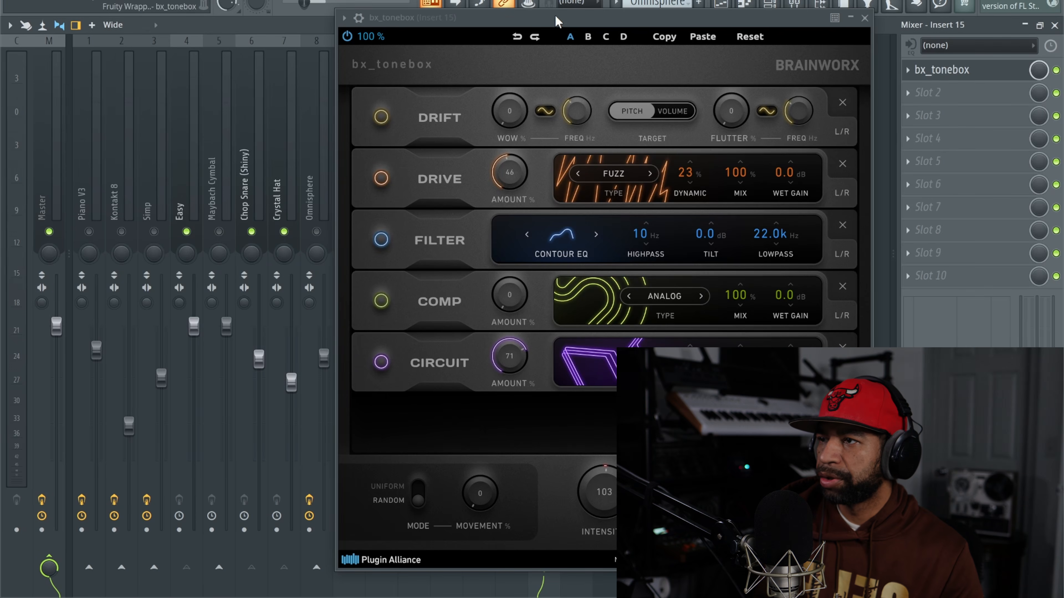
# Compare the drums with the Insert 15 bx_tonebox bypassed and re-enabled
pyautogui.moveTo(558, 21); pyautogui.dragTo(220, 23)
pyautogui.click(1056, 70)
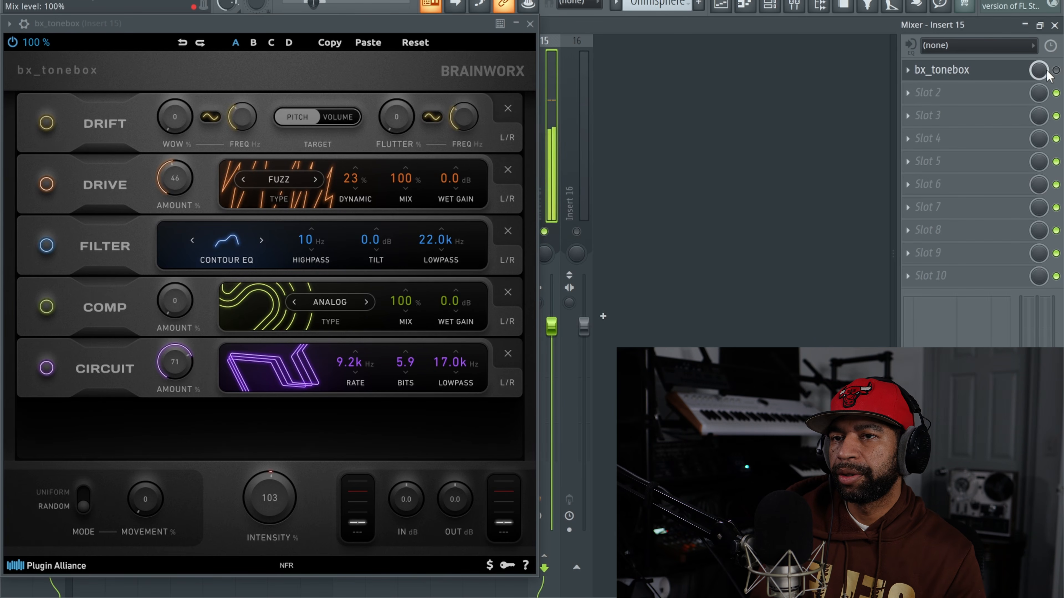
pyautogui.click(1056, 70)
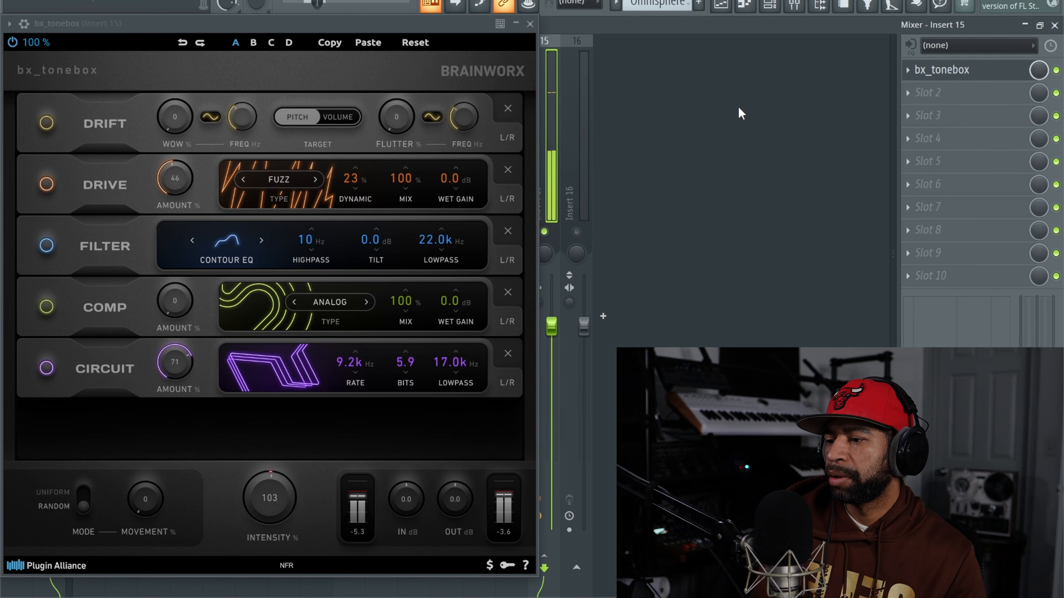
# Stop playback, unmute the Piano V3 and Simp tracks, and play the song again with the drums
pyautogui.moveTo(436, 26); pyautogui.dragTo(714, 37)
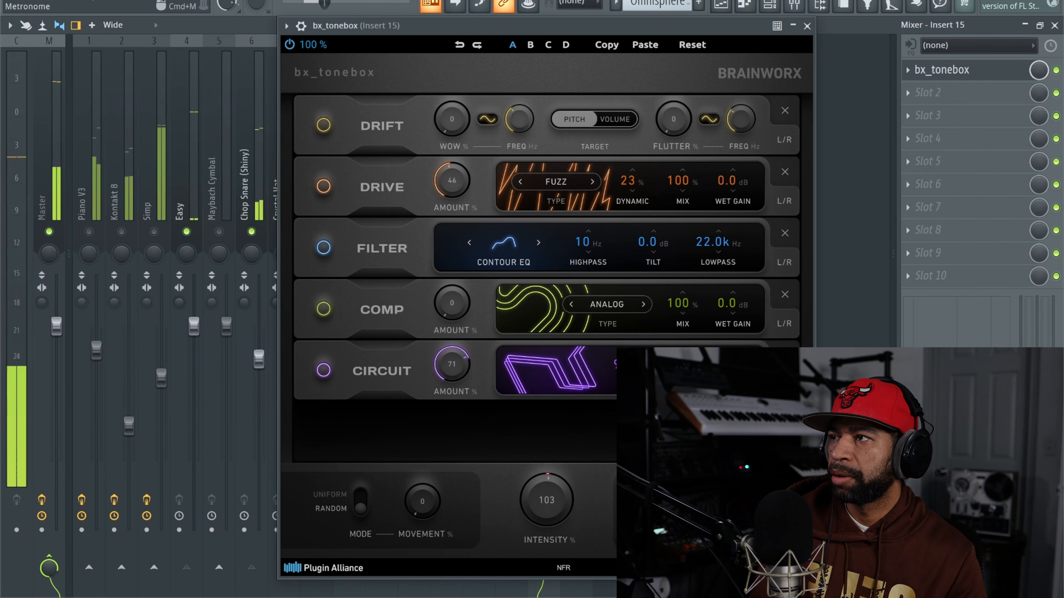
pyautogui.press('space')
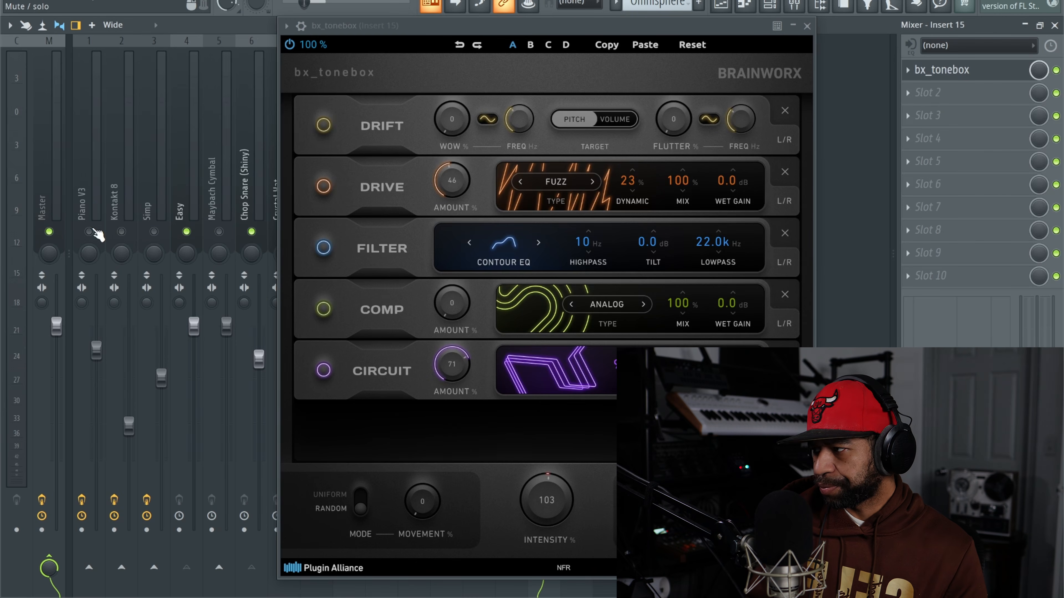
pyautogui.click(89, 231)
pyautogui.click(153, 231)
pyautogui.press('space')
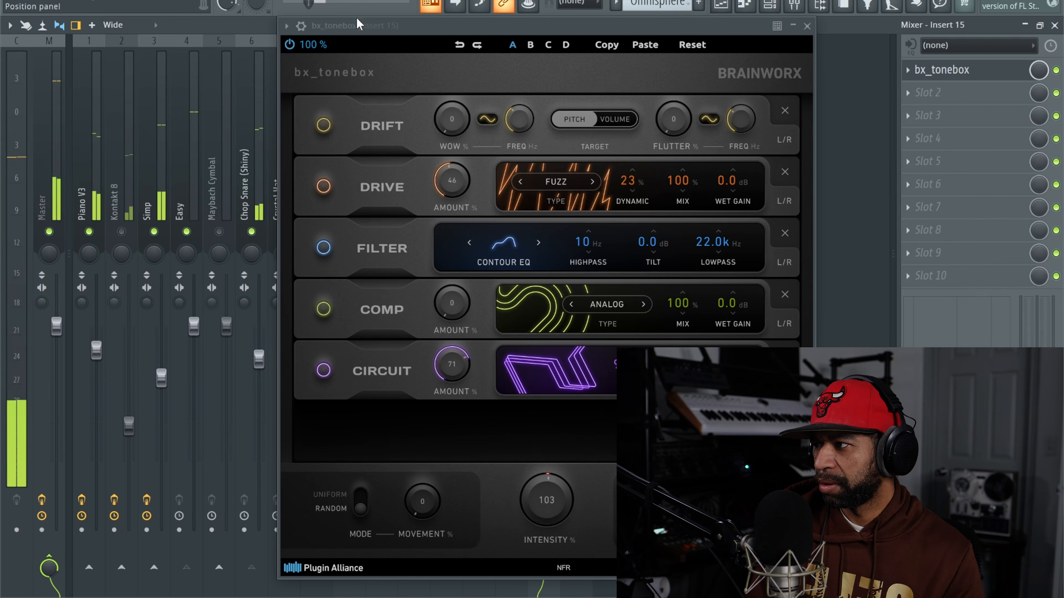
pyautogui.moveTo(399, 27); pyautogui.dragTo(534, 39)
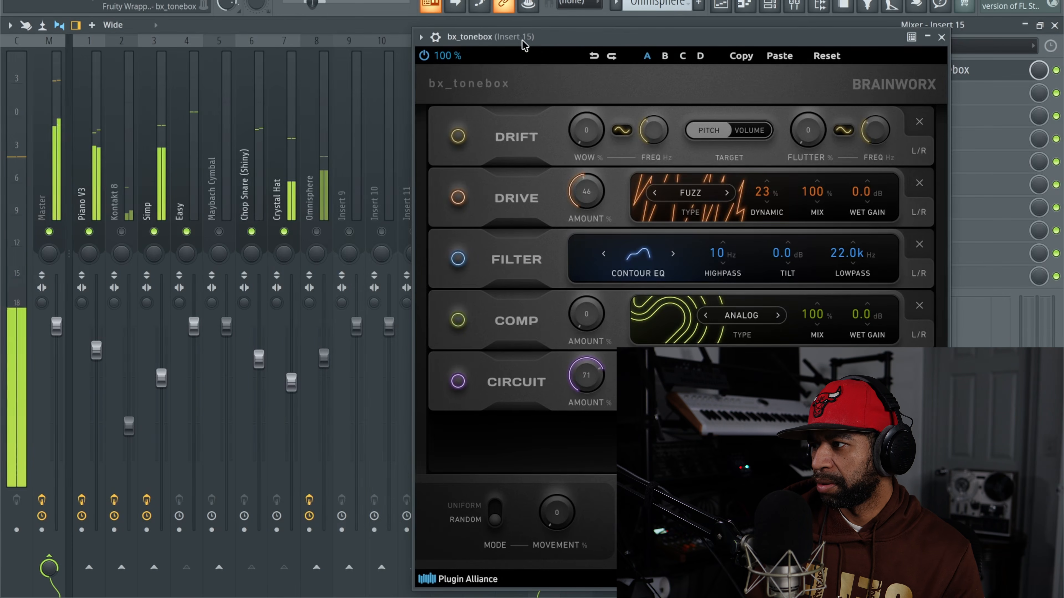
# Try Omnisphere unmuted in the mix, and mute Omnisphere, Piano V3 and Simp so only the drums remain
pyautogui.click(316, 232)
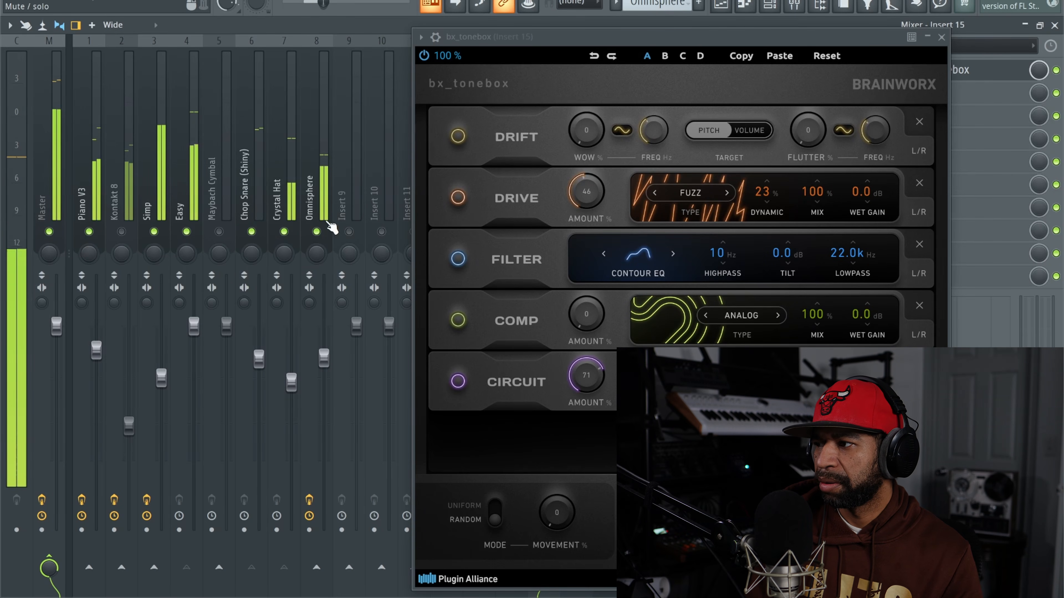
pyautogui.click(316, 231)
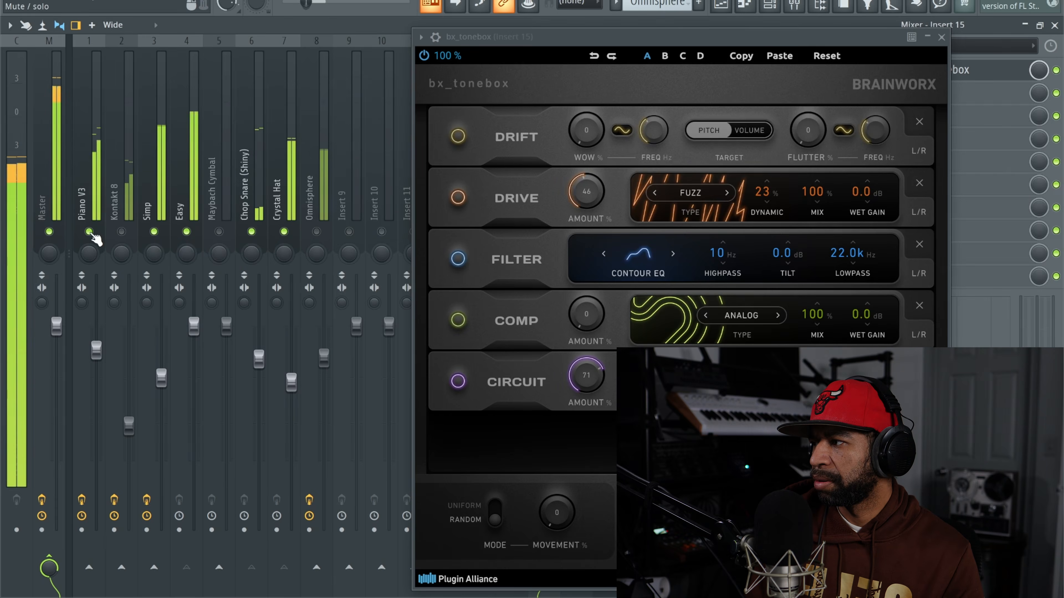
pyautogui.click(89, 232)
pyautogui.click(154, 231)
pyautogui.moveTo(589, 43); pyautogui.dragTo(204, 37)
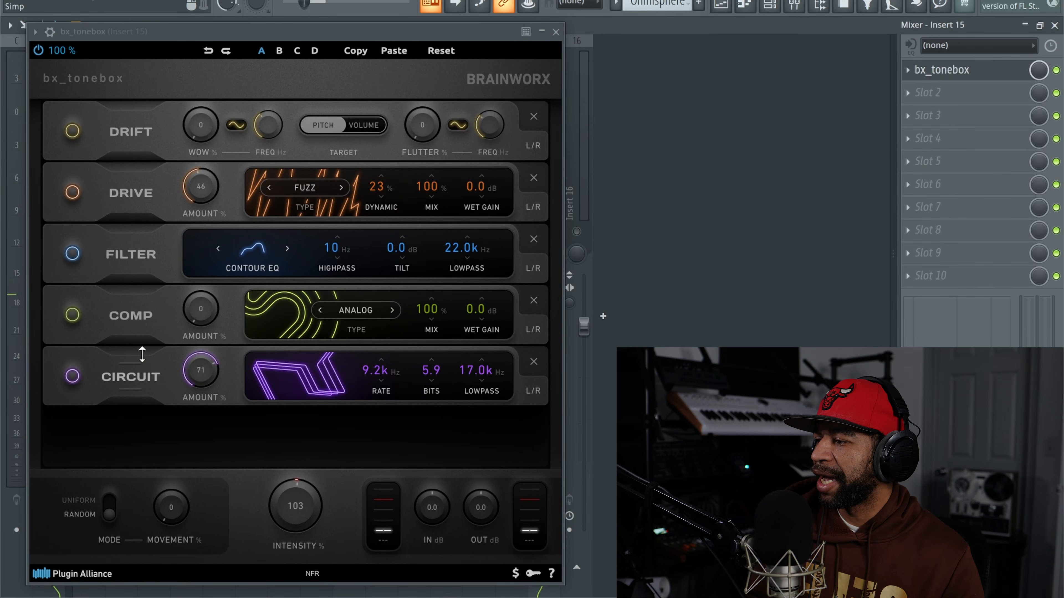
# Turn off the Circuit module on Insert 15 and compare the playing drums with the Drive module off and on
pyautogui.click(72, 377)
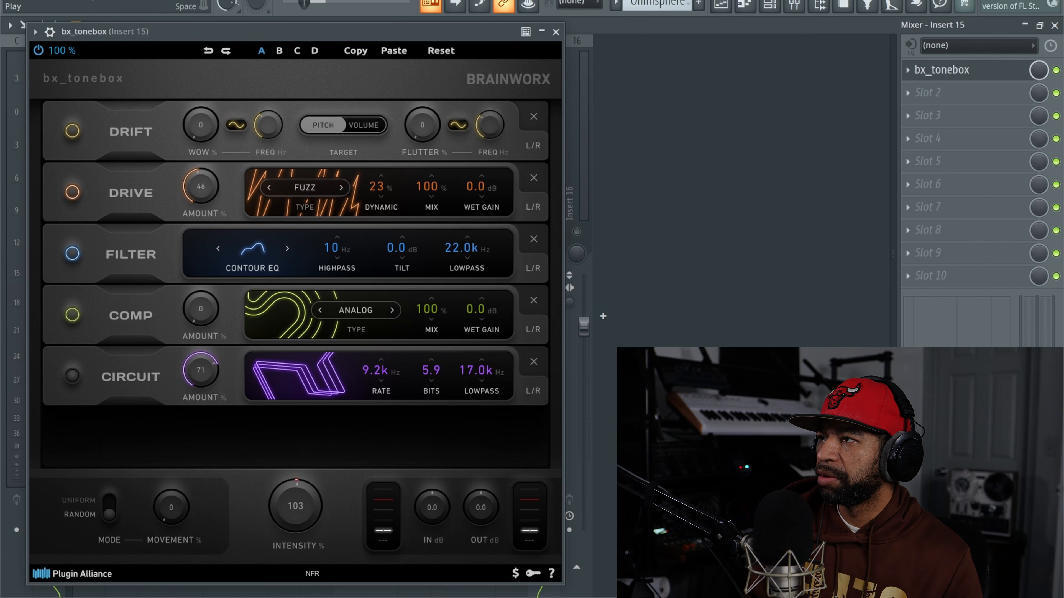
pyautogui.press('space')
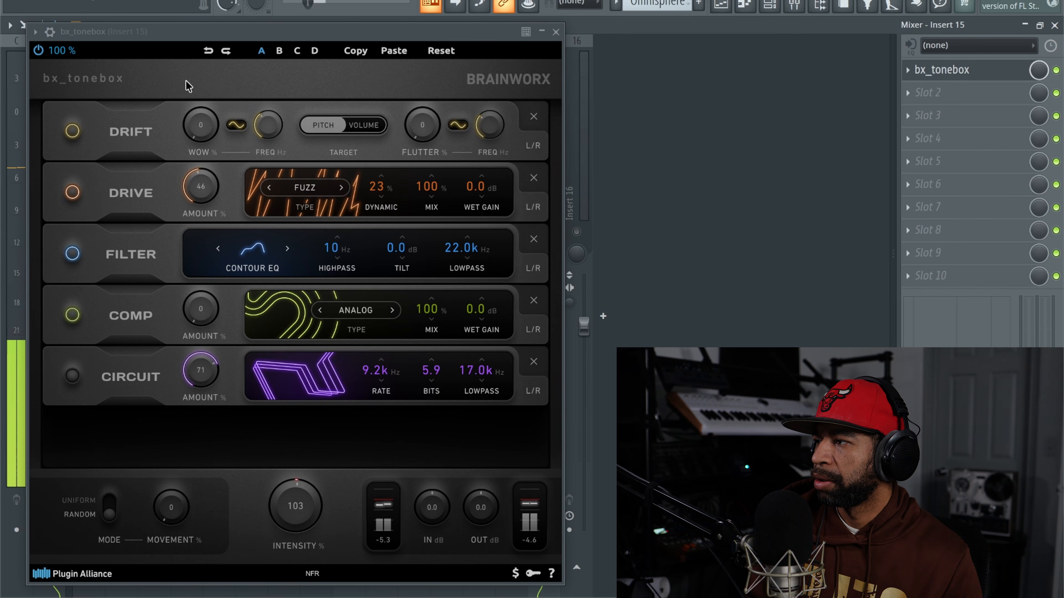
pyautogui.click(73, 193)
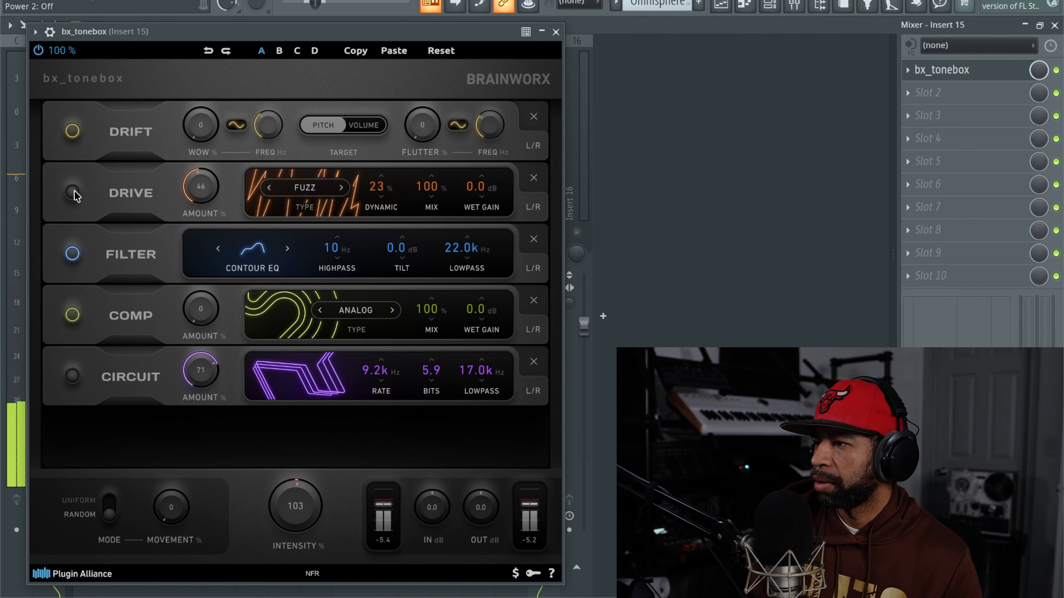
pyautogui.click(73, 193)
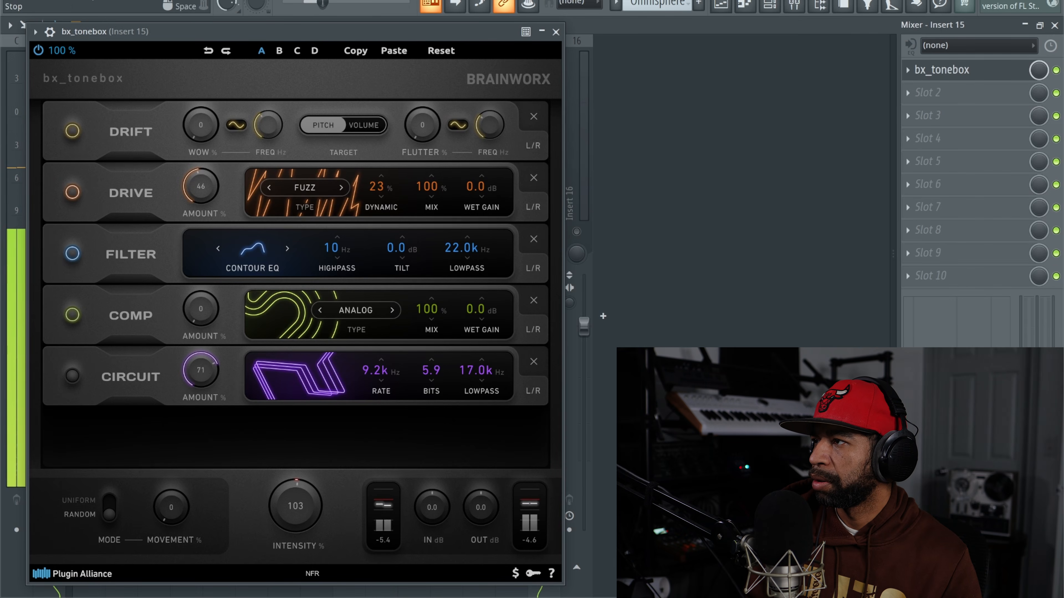
pyautogui.click(73, 193)
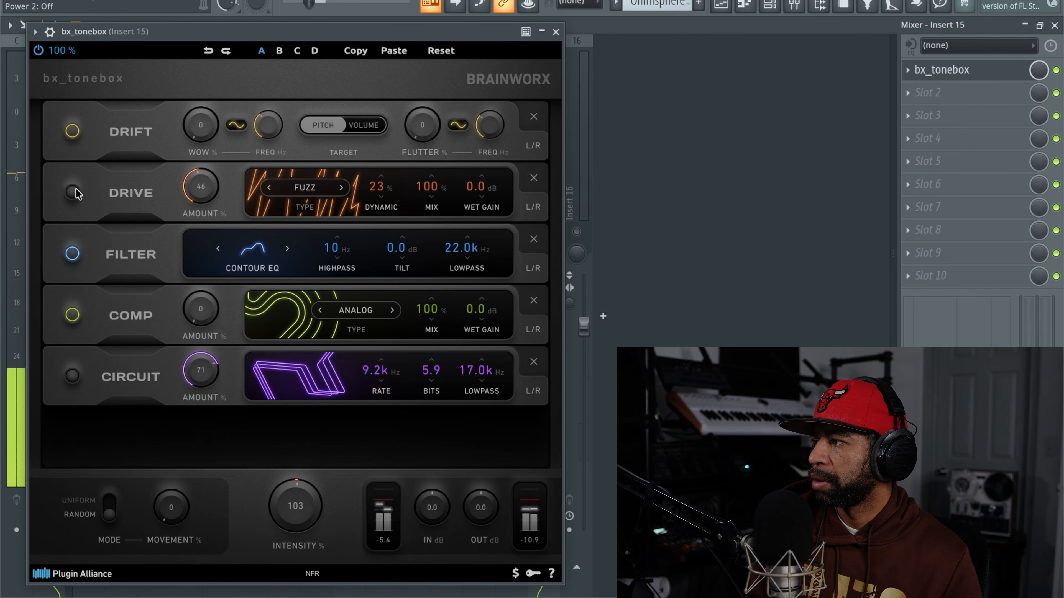
pyautogui.click(74, 193)
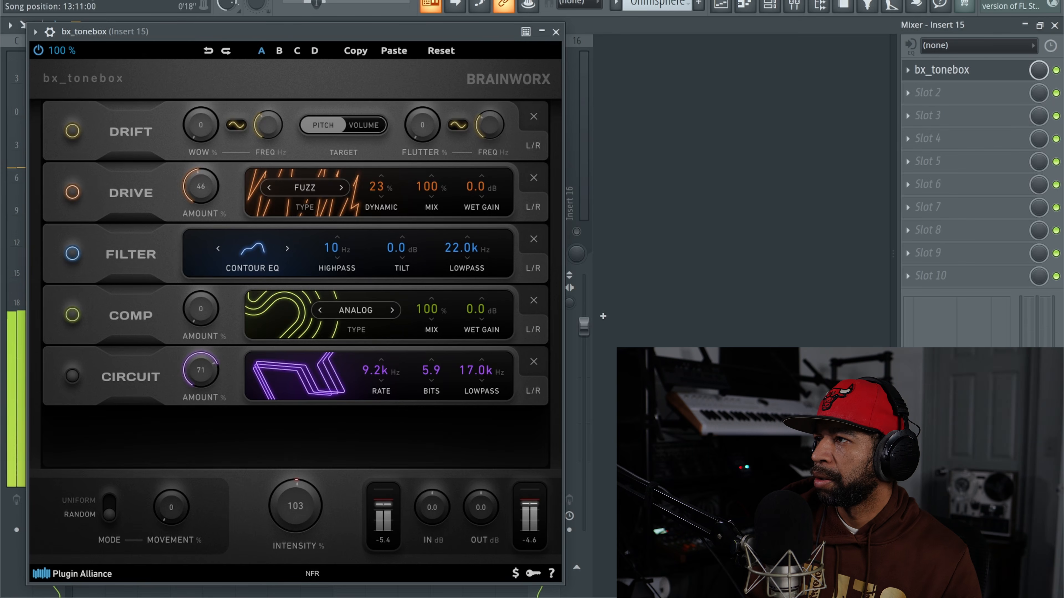
pyautogui.click(334, 1)
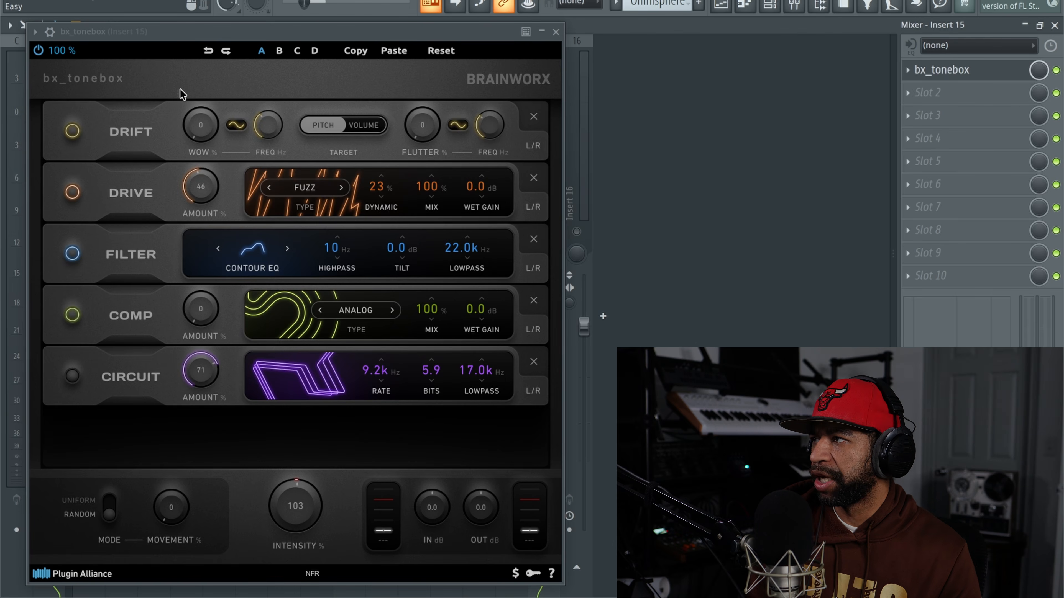
# Show the modules that can be added to the empty slot below Circuit
pyautogui.click(61, 1)
pyautogui.click(61, 1)
pyautogui.moveTo(246, 440)
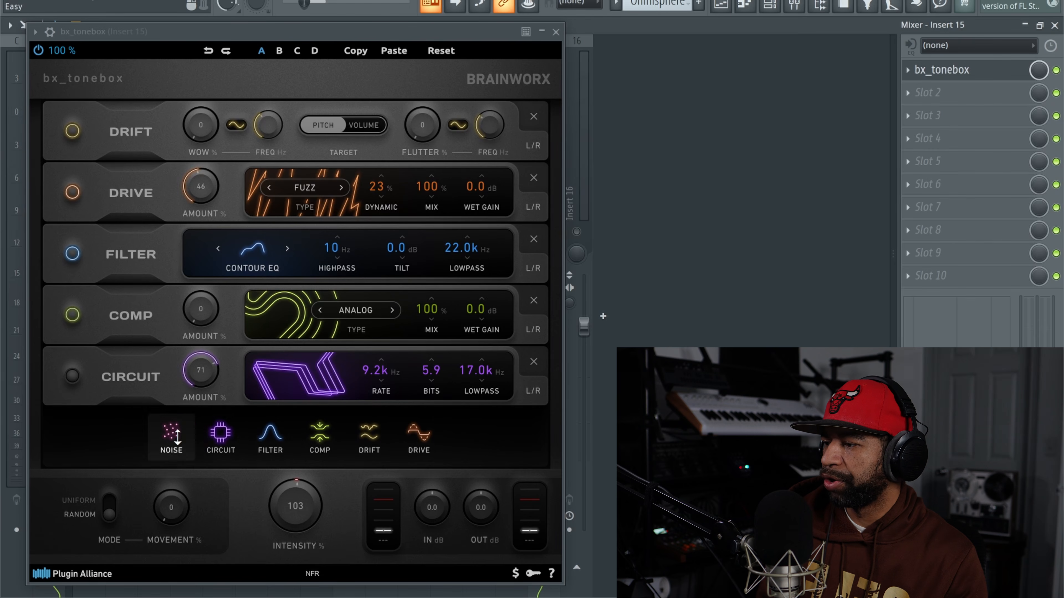
# Add a Noise module below Circuit, choose the Vinyl 33rpm type, and set its amount to 22% with the drums playing
pyautogui.click(179, 441)
pyautogui.click(299, 436)
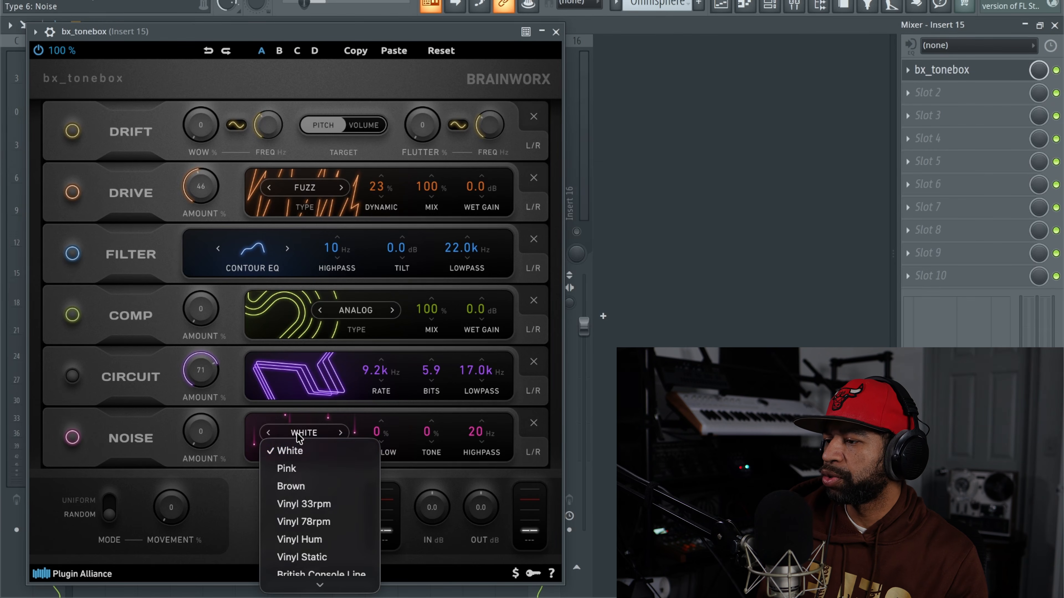
pyautogui.click(308, 506)
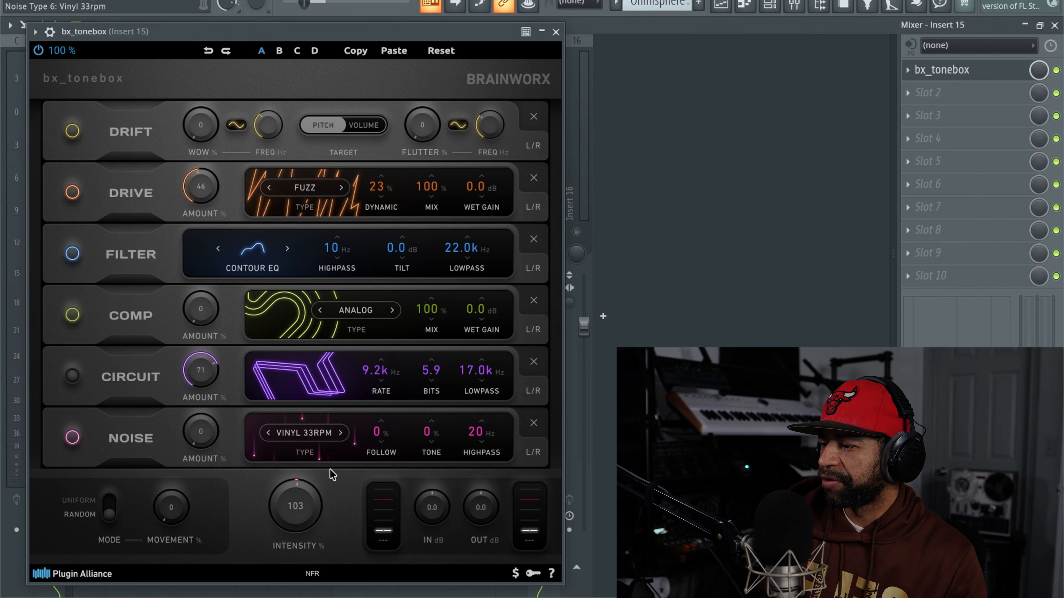
pyautogui.press('space')
pyautogui.moveTo(200, 428); pyautogui.dragTo(208, 409)
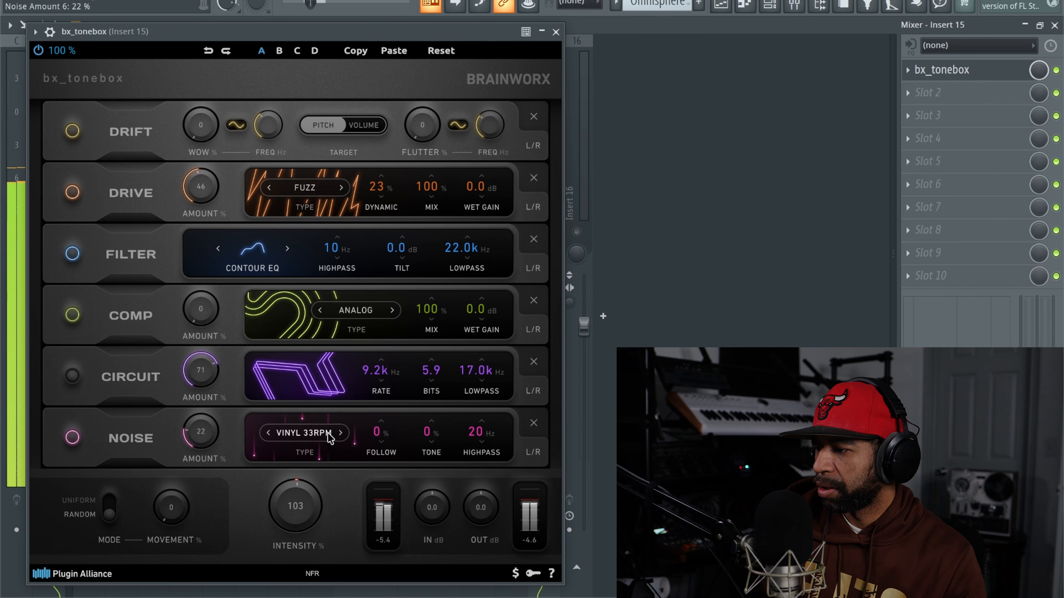
# Audition the Vinyl 78rpm and Vinyl Hum noise types with Follow set to 100%, and stop playback
pyautogui.click(341, 435)
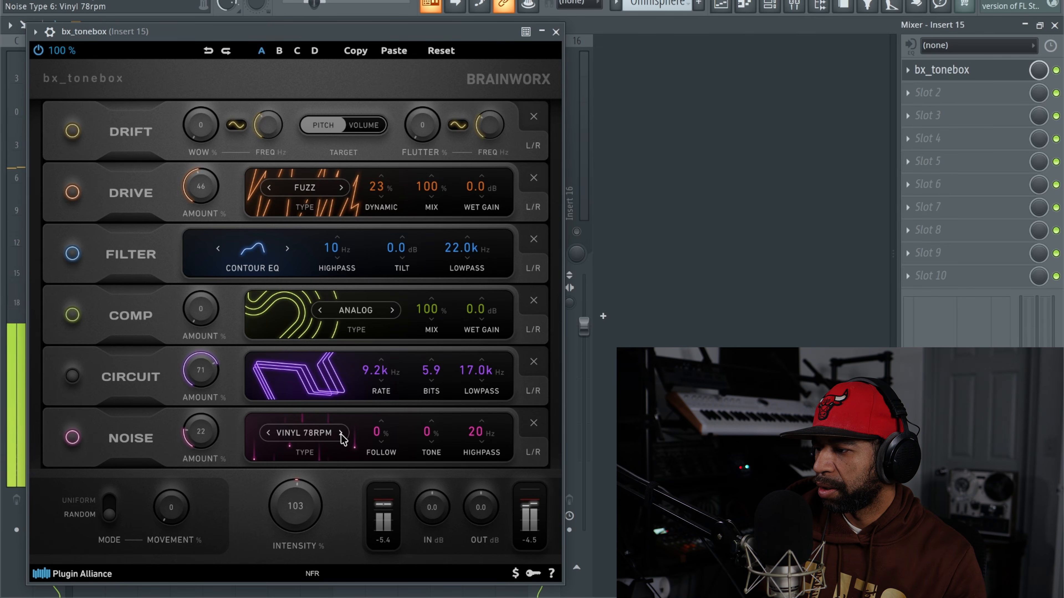
pyautogui.moveTo(378, 431); pyautogui.dragTo(397, 351)
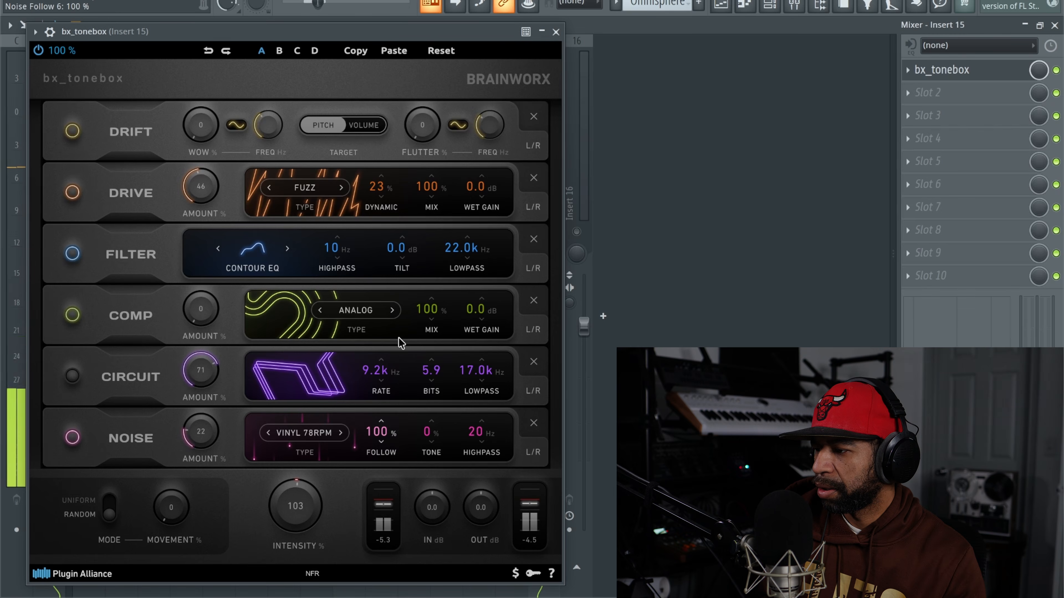
pyautogui.click(341, 434)
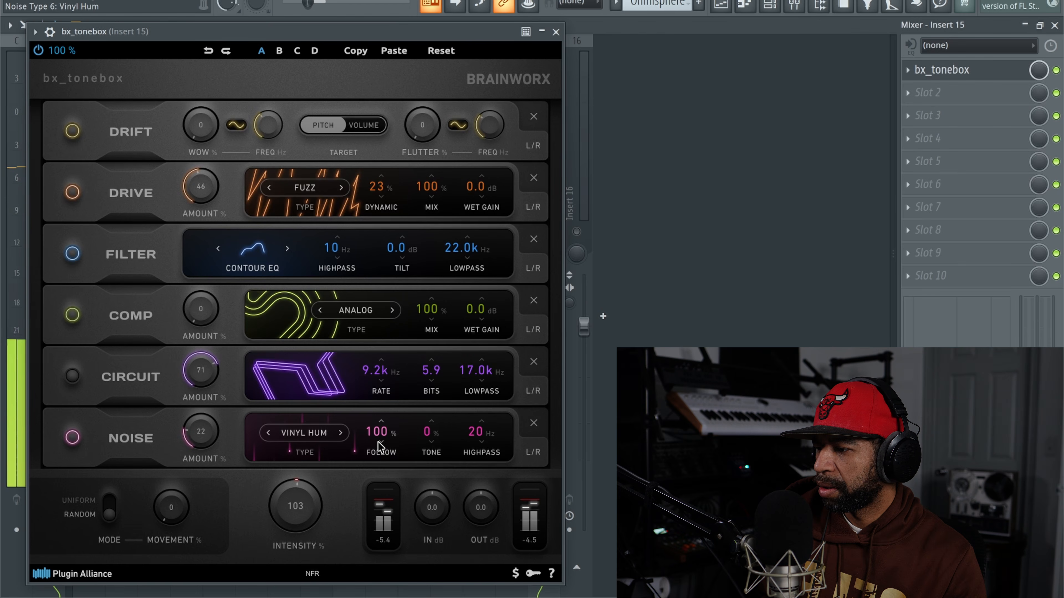
pyautogui.press('space')
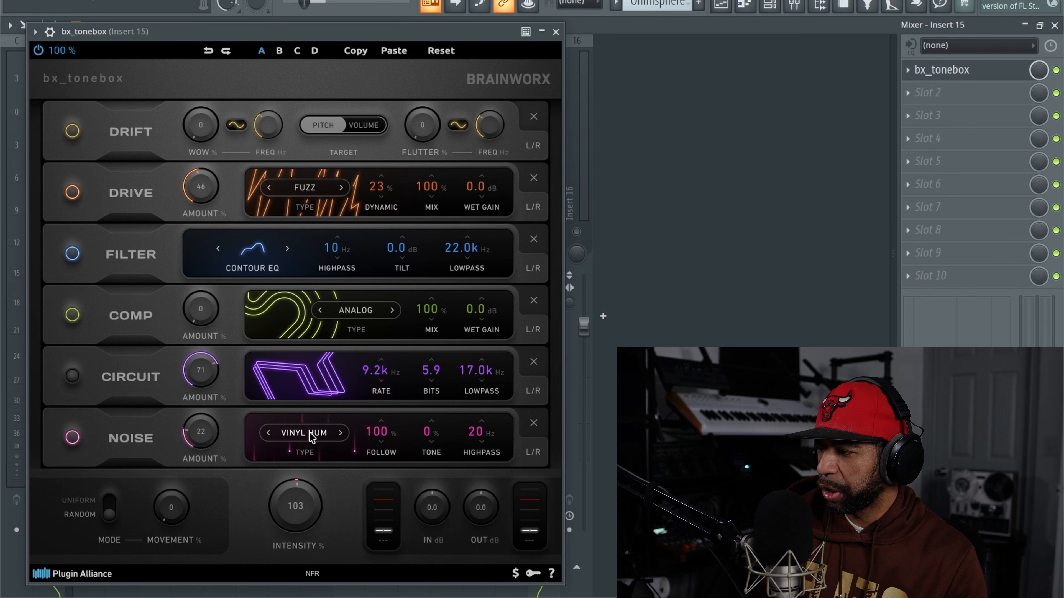
# Resume playback, set the Noise module's Tone to 100%, and step through the noise types past British Console Line to Cassette
pyautogui.press('space')
pyautogui.moveTo(424, 436); pyautogui.dragTo(442, 354)
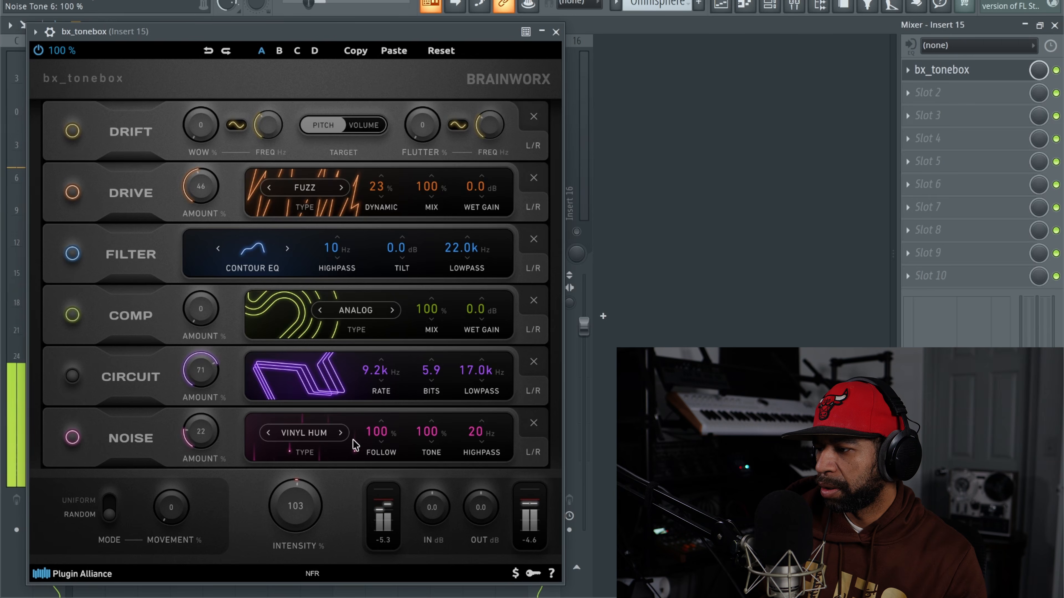
pyautogui.click(340, 434)
pyautogui.click(340, 433)
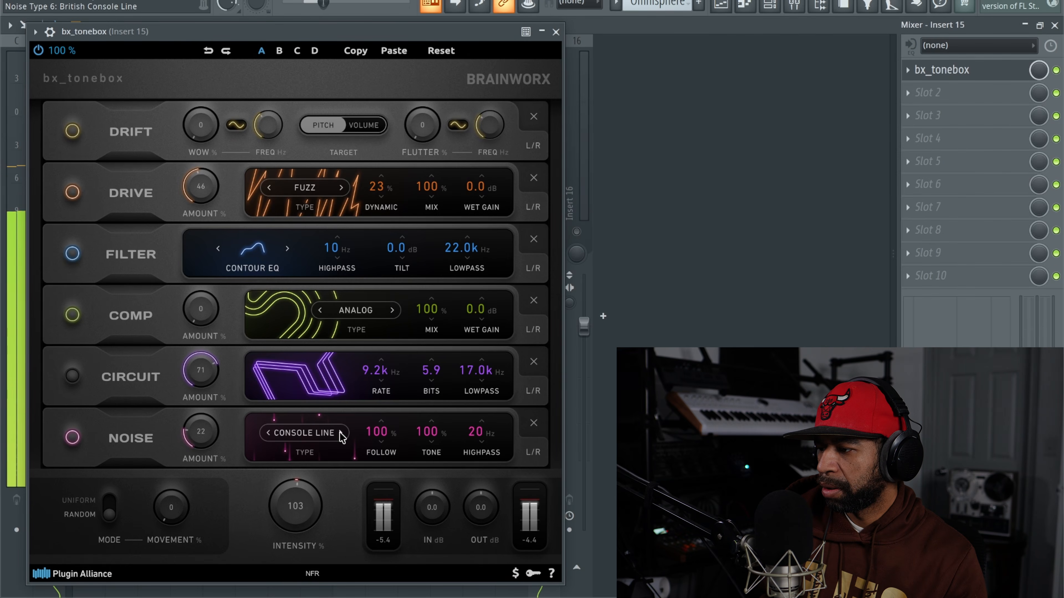
pyautogui.click(341, 434)
pyautogui.click(340, 434)
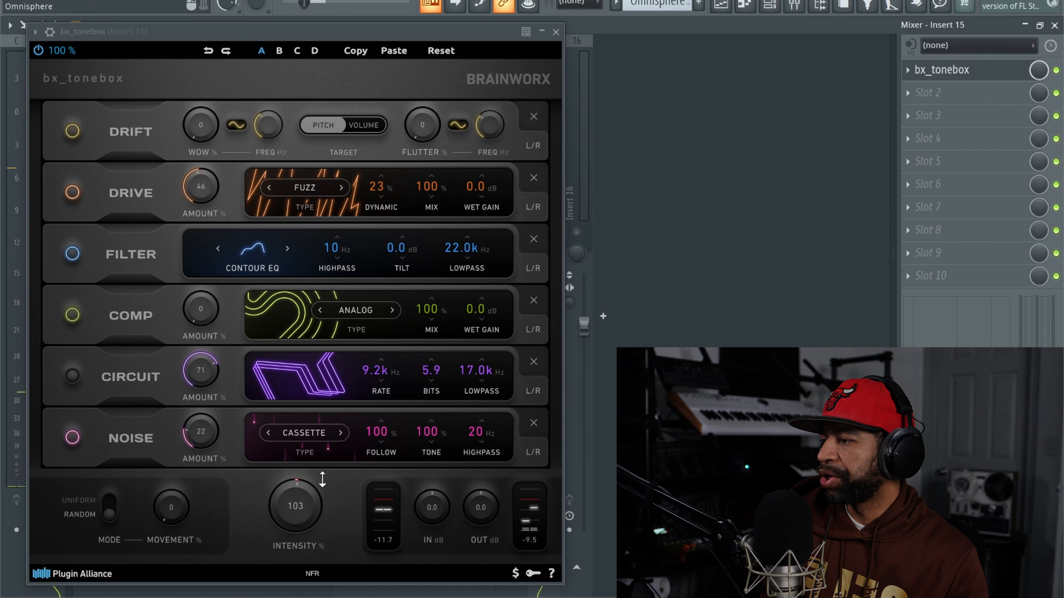
# Turn the Circuit module on and set its amount to 33%, bits to 4.0 and lowpass to 12.0 kHz
pyautogui.click(72, 377)
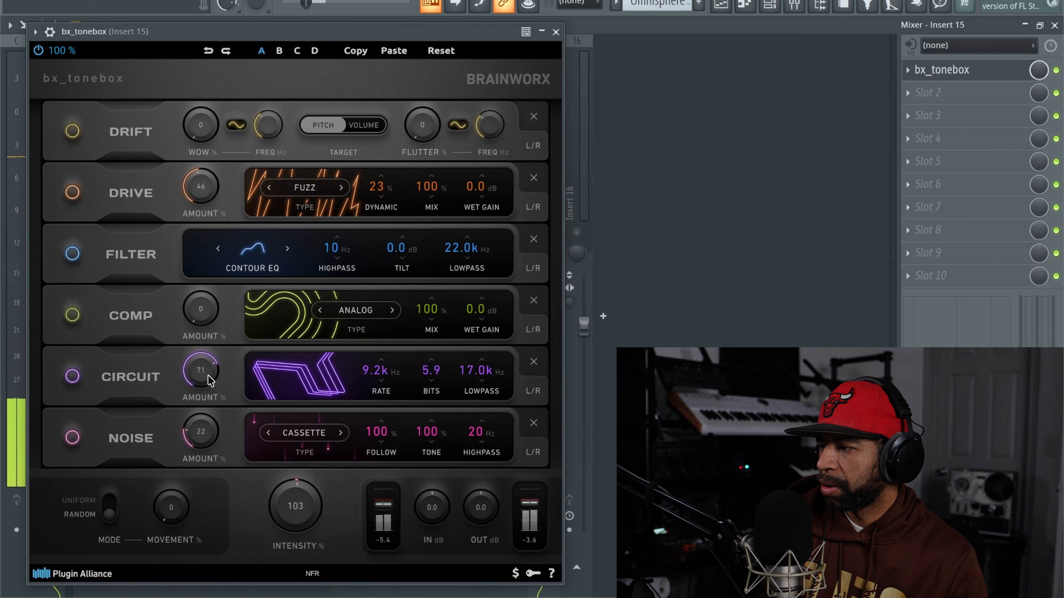
pyautogui.moveTo(210, 377); pyautogui.dragTo(186, 419)
pyautogui.moveTo(431, 371); pyautogui.dragTo(470, 388)
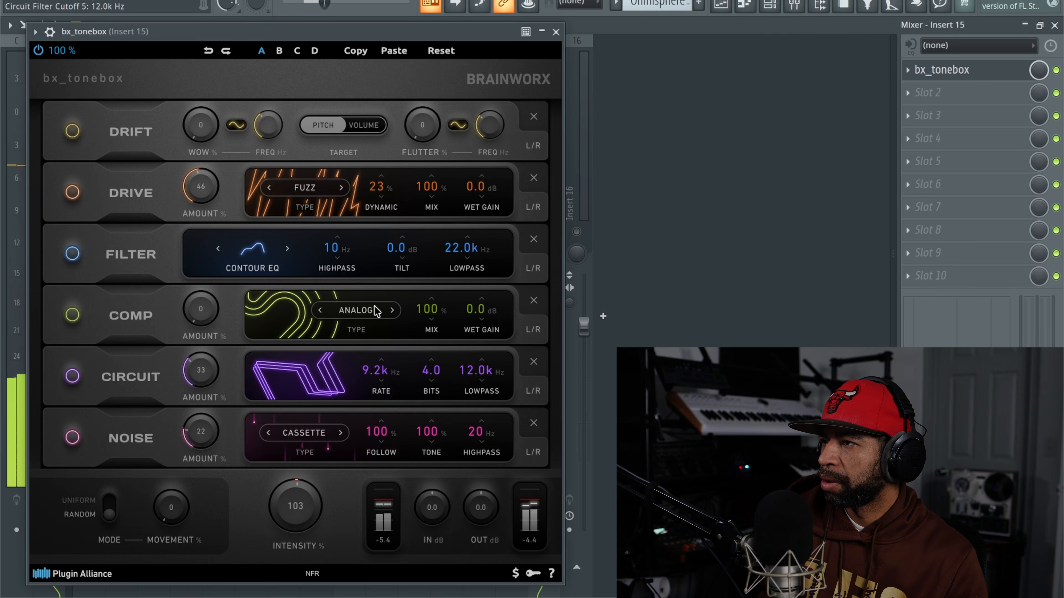